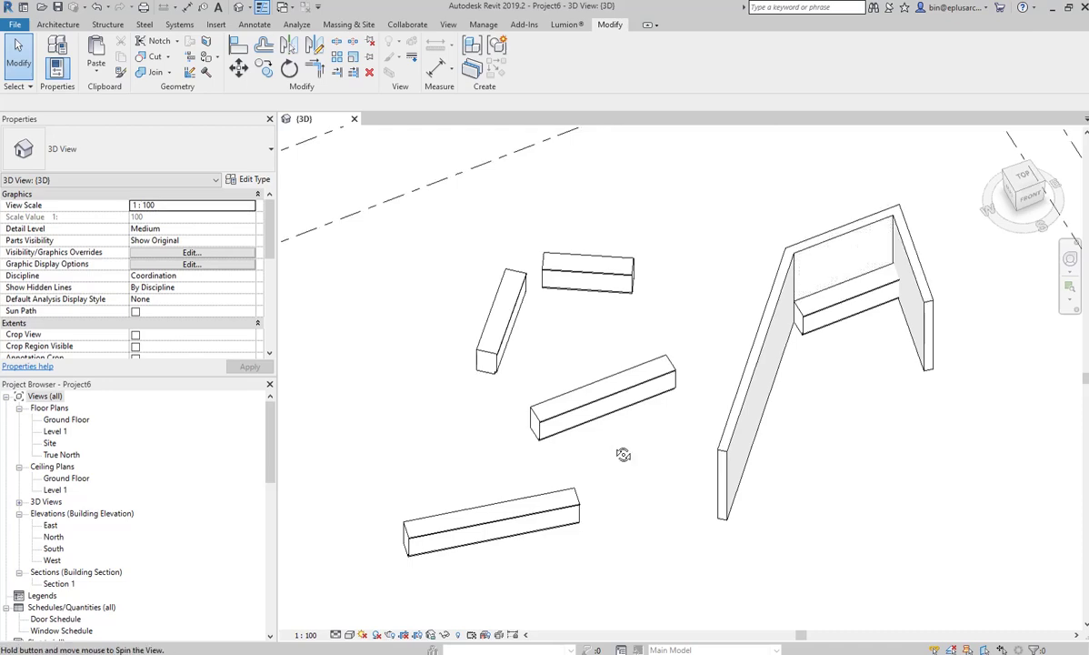
Use Create Similar on an existing bench to place three more Family3 benches
{"action": "left_click", "coordinate": [509, 404]}
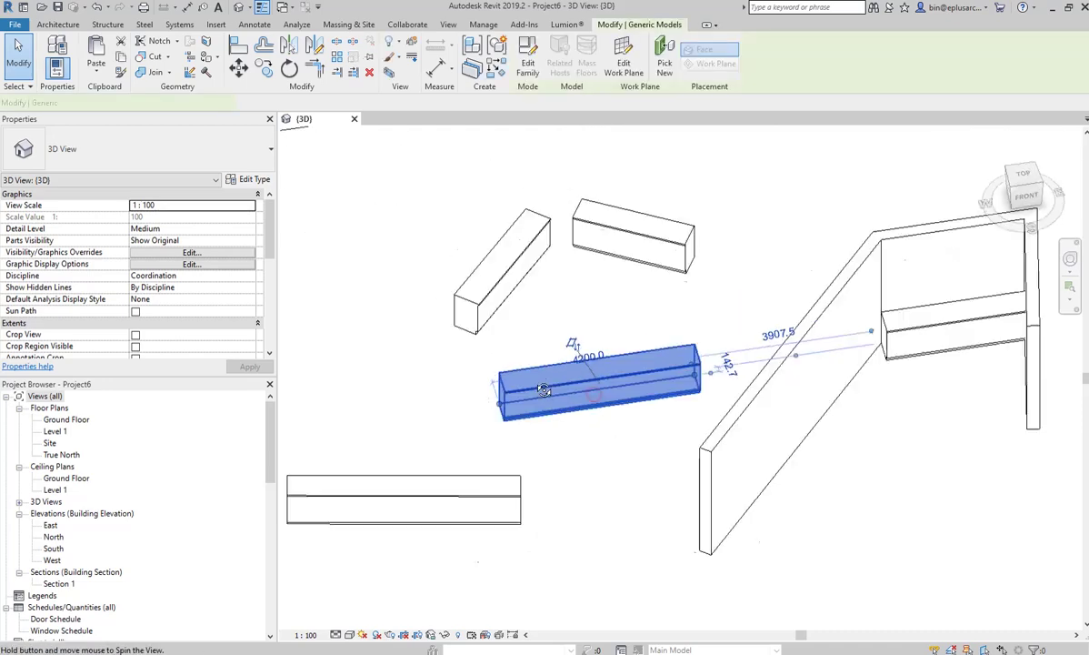
{"action": "left_click", "coordinate": [468, 66]}
{"action": "left_click", "coordinate": [390, 386]}
{"action": "left_click", "coordinate": [471, 313]}
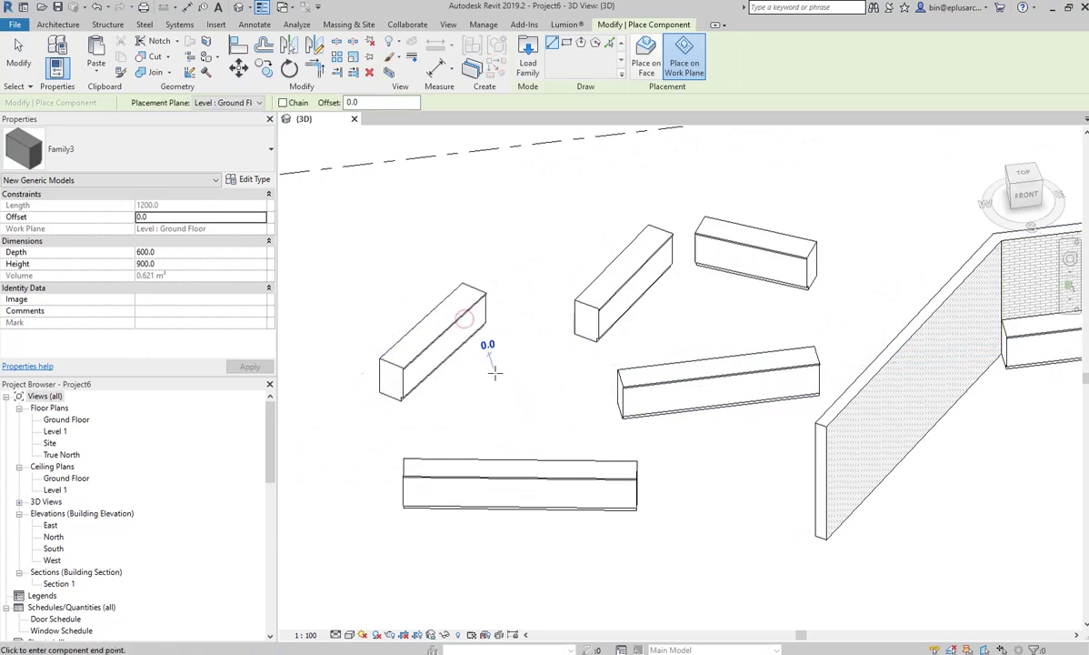
{"action": "left_click", "coordinate": [491, 370]}
{"action": "left_click", "coordinate": [552, 417]}
{"action": "left_click", "coordinate": [607, 418]}
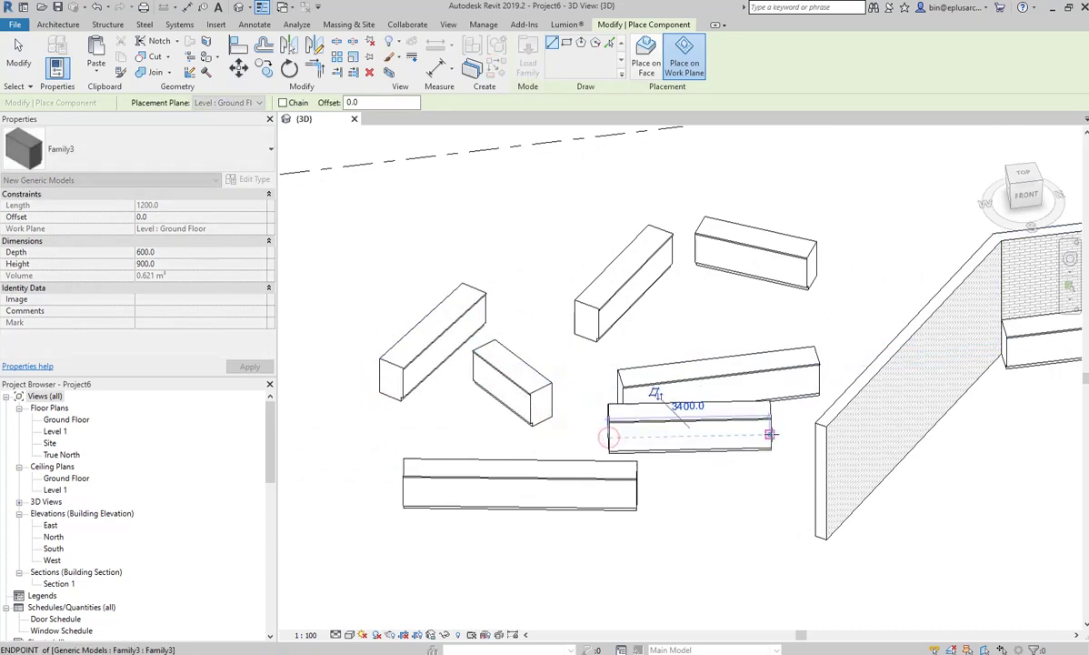
{"action": "mouse_move", "coordinate": [768, 435]}
{"action": "middle_mouse_down"}
{"action": "mouse_move", "coordinate": [655, 436]}
{"action": "mouse_move", "coordinate": [639, 418]}
{"action": "mouse_move", "coordinate": [712, 411]}
{"action": "mouse_move", "coordinate": [732, 391]}
{"action": "middle_mouse_up"}
{"action": "left_click", "coordinate": [655, 435]}
{"action": "key", "text": "Escape"}
{"action": "key", "text": "Escape"}
Select the bench between the brick walls and open its family for editing
{"action": "scroll", "coordinate": [731, 391], "scroll_direction": "up", "scroll_amount": 3}
{"action": "scroll", "coordinate": [674, 379], "scroll_direction": "up", "scroll_amount": 2}
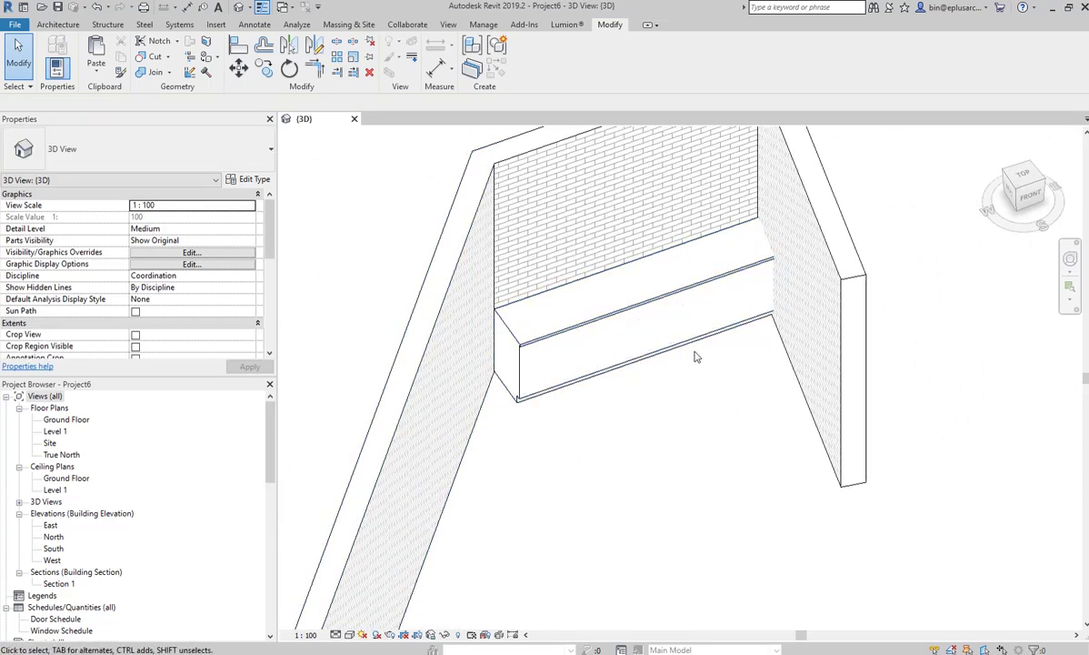
{"action": "left_click", "coordinate": [651, 332]}
{"action": "mouse_move", "coordinate": [658, 386]}
{"action": "middle_mouse_down", "text": "shift"}
{"action": "mouse_move", "coordinate": [637, 406]}
{"action": "mouse_move", "coordinate": [716, 335]}
{"action": "middle_mouse_up", "text": "shift"}
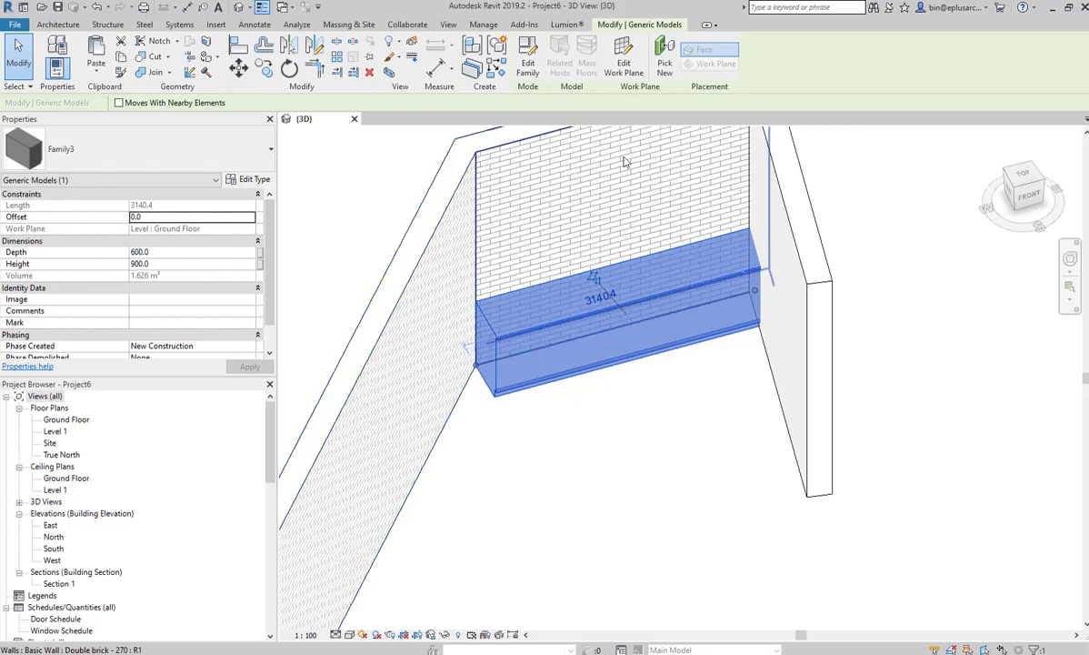
{"action": "left_click", "coordinate": [527, 60]}
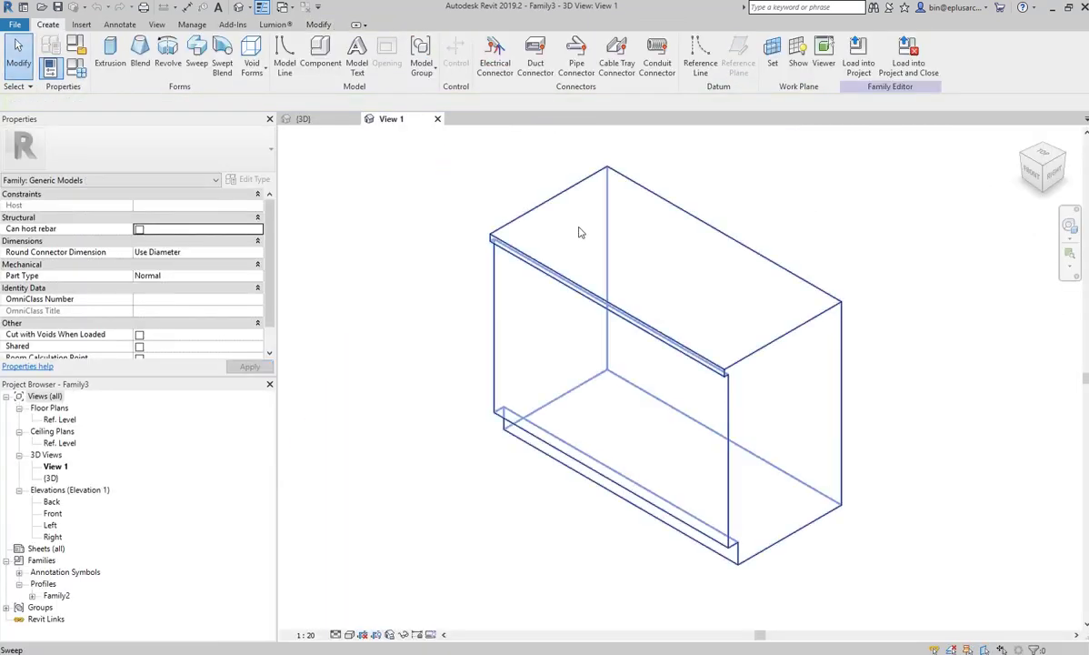
Switch to the Ref. Level floor plan, centred on the bench outline
{"action": "middle_click_drag", "start_coordinate": [549, 303], "coordinate": [673, 352], "text": "shift"}
{"action": "double_click", "coordinate": [59, 419]}
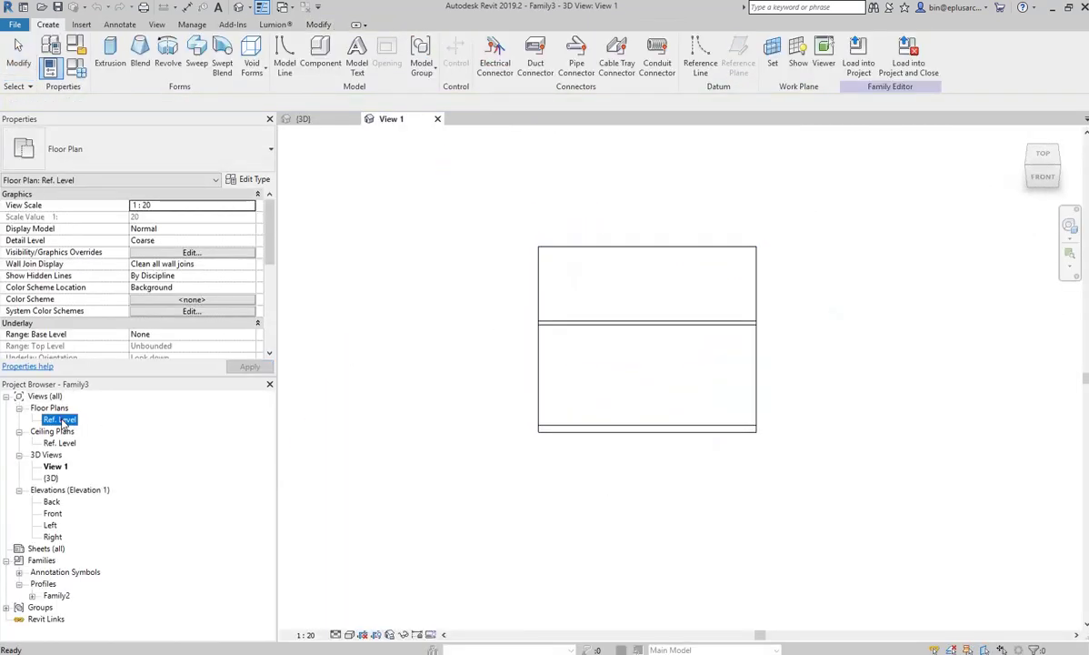
{"action": "scroll", "coordinate": [668, 335], "scroll_direction": "up", "scroll_amount": 2}
{"action": "mouse_move", "coordinate": [595, 324]}
{"action": "middle_mouse_down"}
{"action": "mouse_move", "coordinate": [642, 365]}
{"action": "mouse_move", "coordinate": [688, 373]}
{"action": "middle_mouse_up"}
{"action": "scroll", "coordinate": [642, 364], "scroll_direction": "up", "scroll_amount": 1}
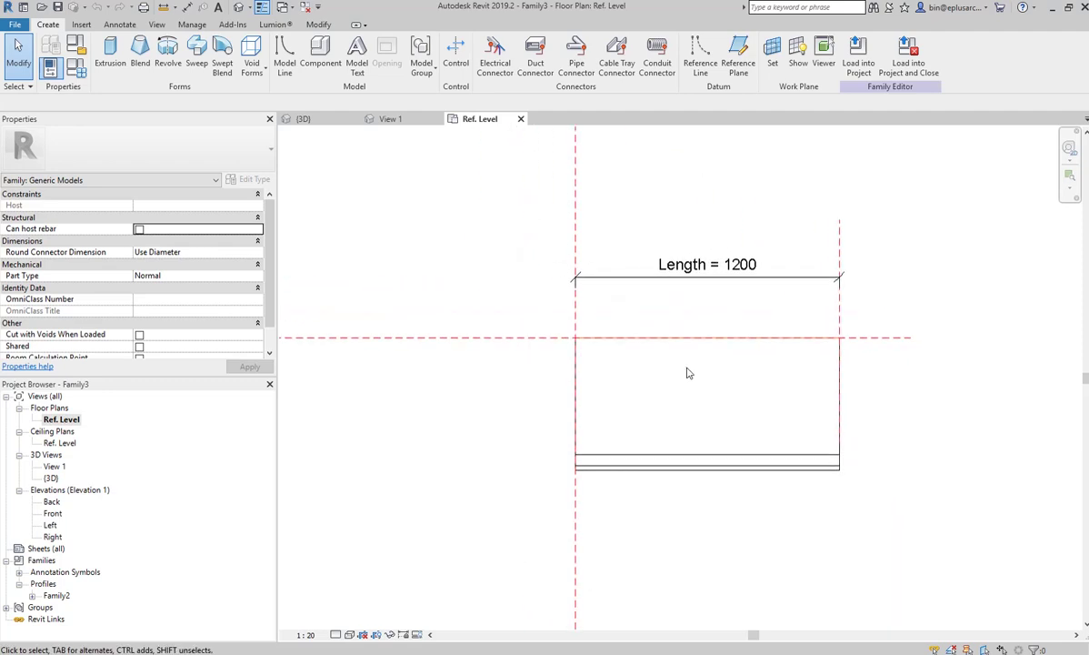
Select the bench's sweep, then enter and finish Edit Sweep without changes
{"action": "left_click", "coordinate": [715, 470]}
{"action": "scroll", "coordinate": [716, 466], "scroll_direction": "down", "scroll_amount": 1}
{"action": "middle_click_drag", "start_coordinate": [715, 466], "coordinate": [682, 464]}
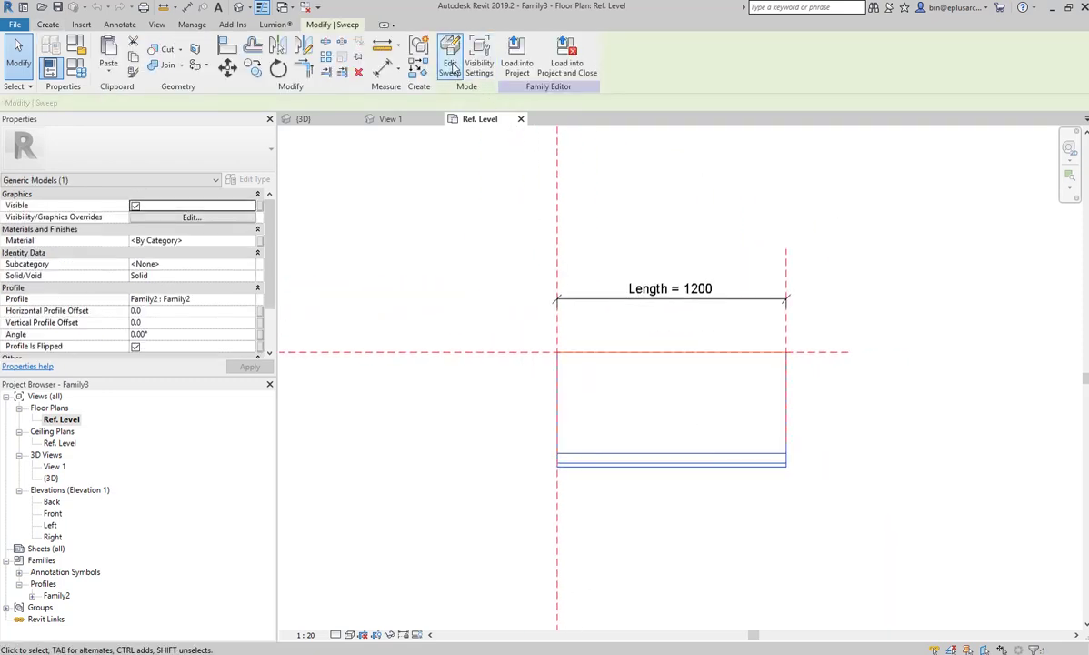
{"action": "left_click", "coordinate": [451, 63]}
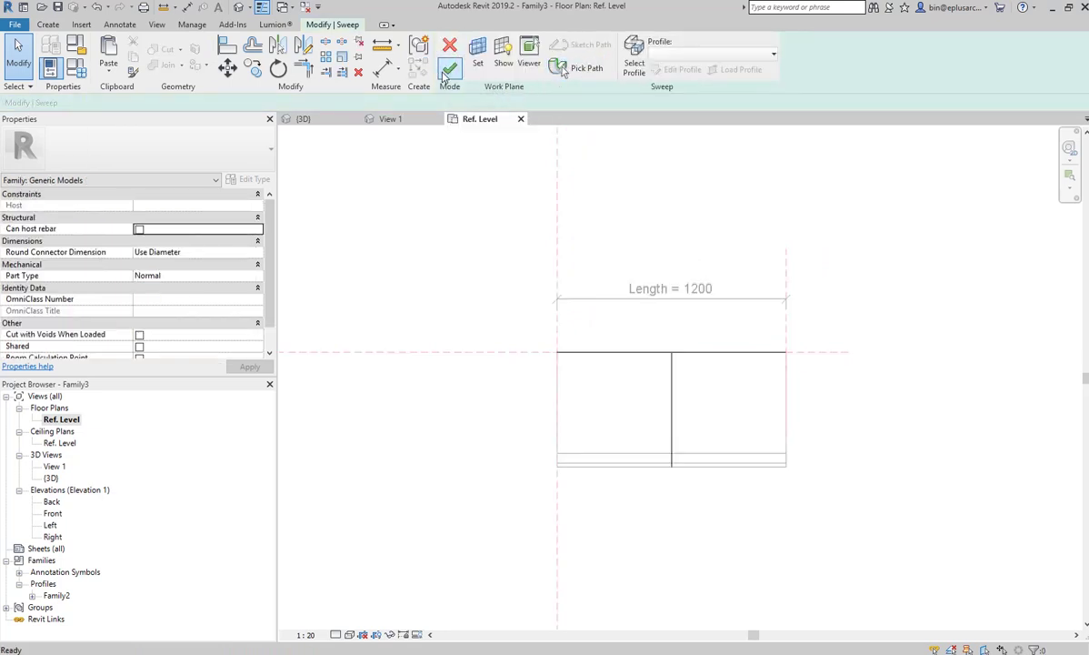
{"action": "left_click", "coordinate": [448, 72]}
Reselect the sweep and remove it from the family
{"action": "left_click", "coordinate": [902, 404]}
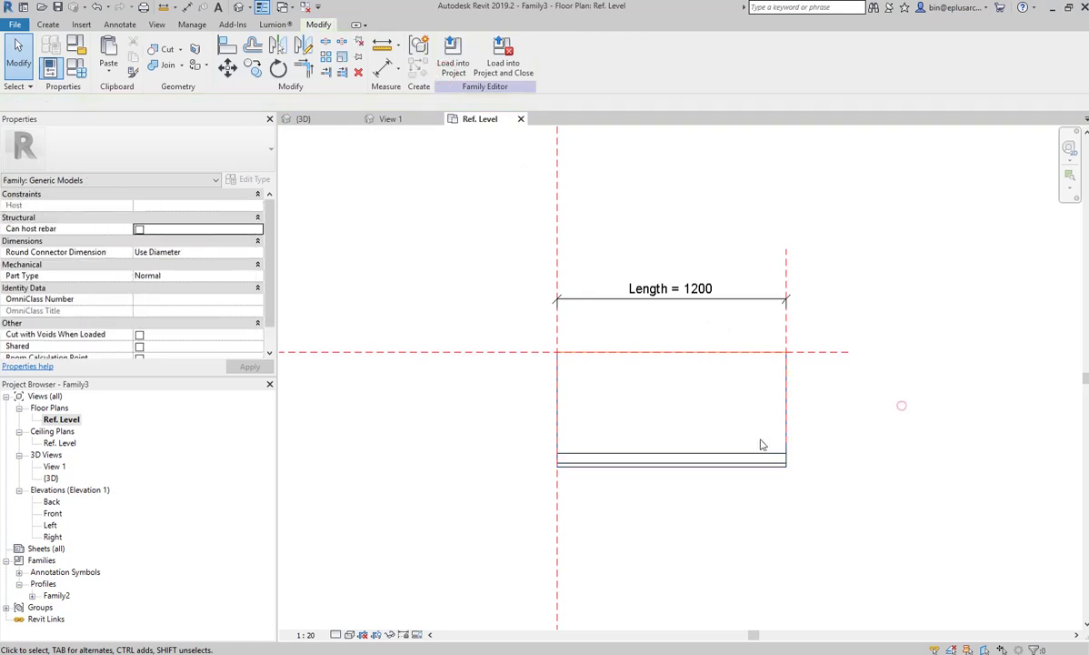
{"action": "left_click", "coordinate": [727, 452]}
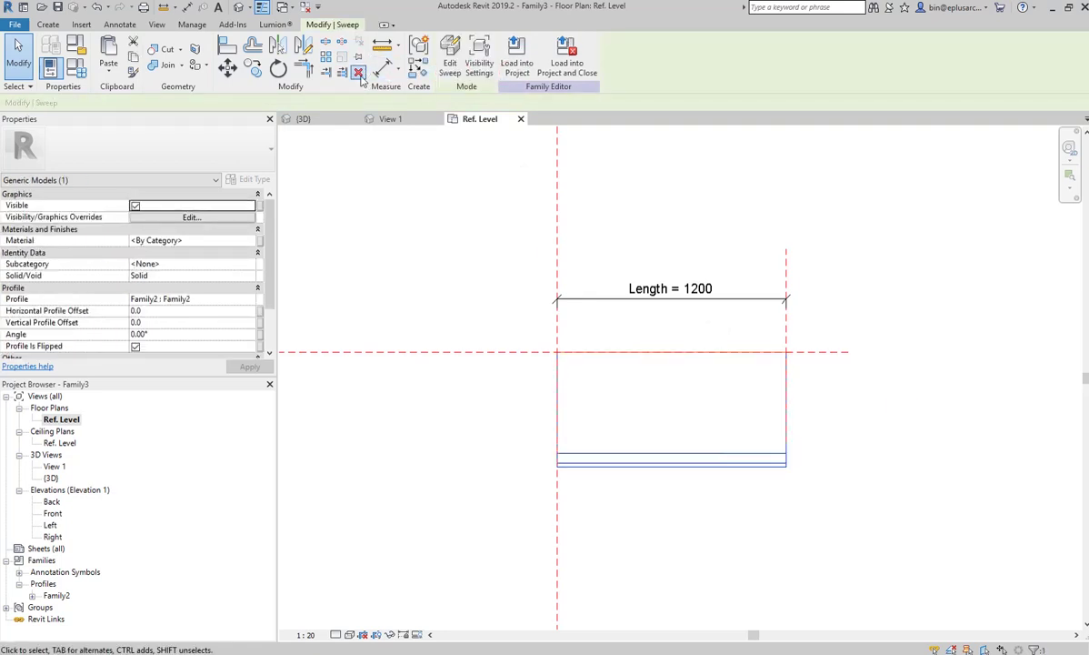
{"action": "key", "text": "Escape"}
{"action": "scroll", "coordinate": [671, 353], "scroll_direction": "up", "scroll_amount": 2}
{"action": "middle_click_drag", "start_coordinate": [671, 353], "coordinate": [704, 335]}
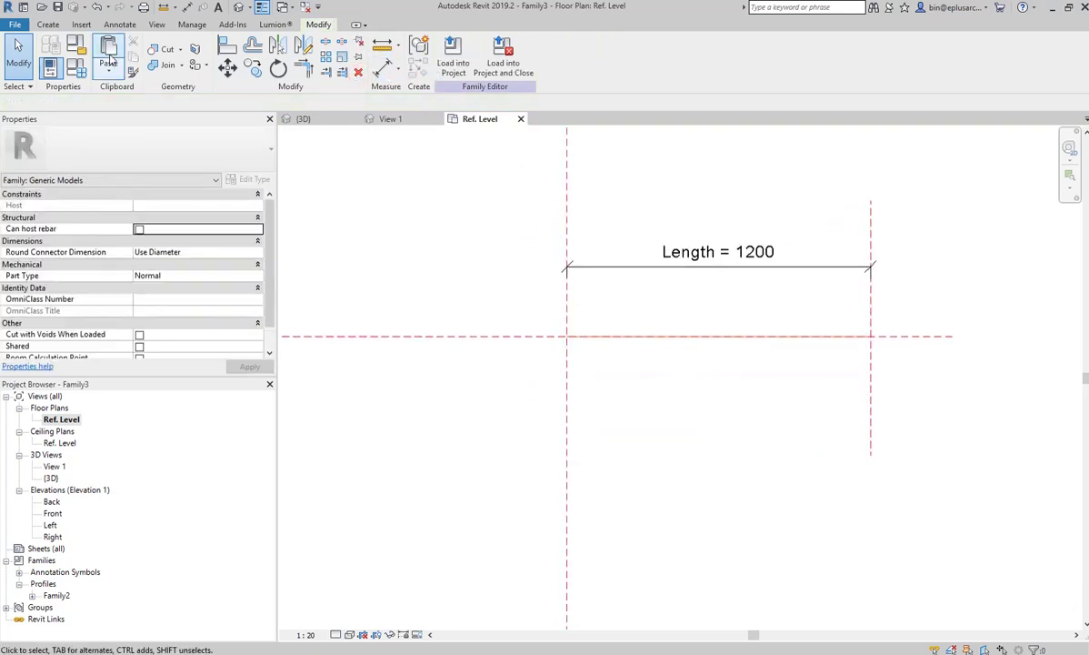
{"action": "left_click", "coordinate": [46, 25]}
Draw two reference lines angled outward and down from both ends of the length
{"action": "left_click", "coordinate": [700, 56]}
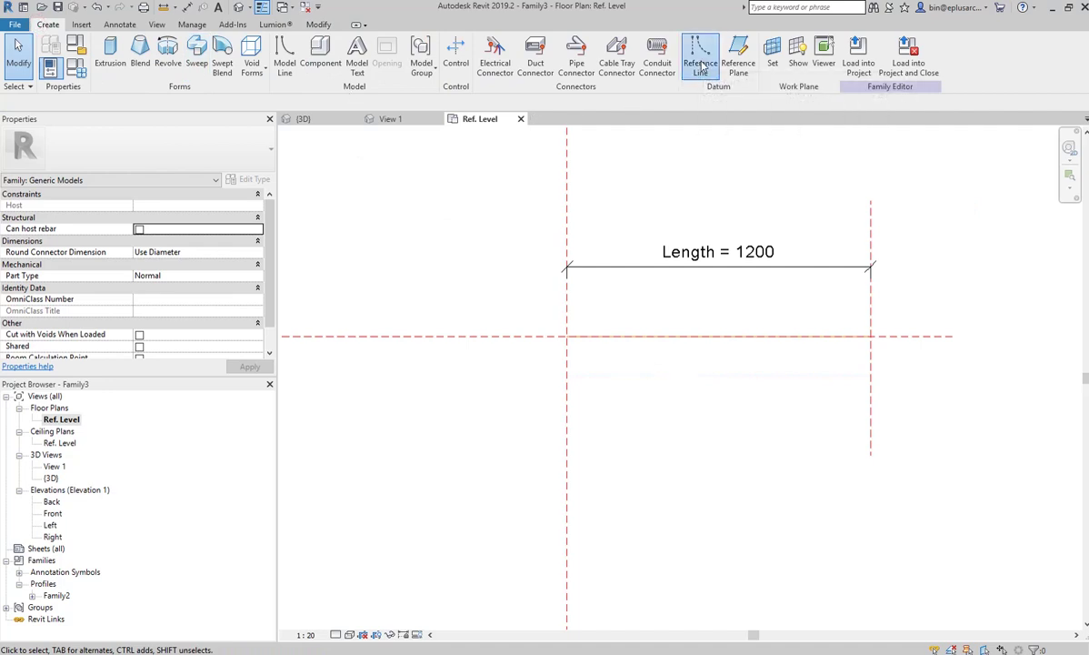
{"action": "left_click", "coordinate": [566, 336]}
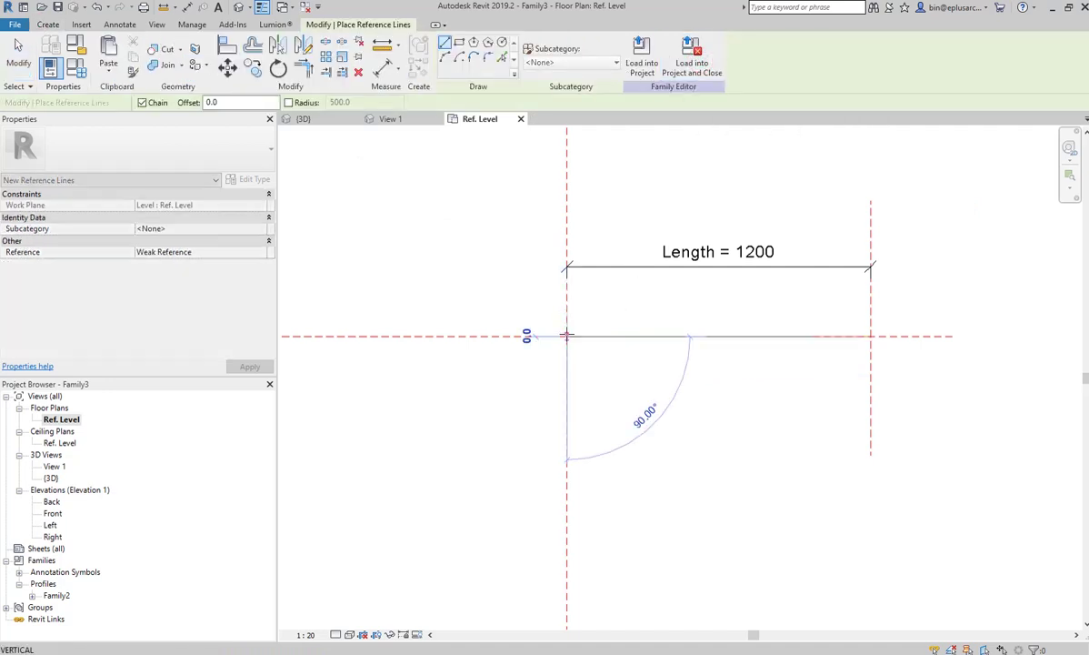
{"action": "left_click", "coordinate": [447, 460]}
{"action": "key", "text": "Escape"}
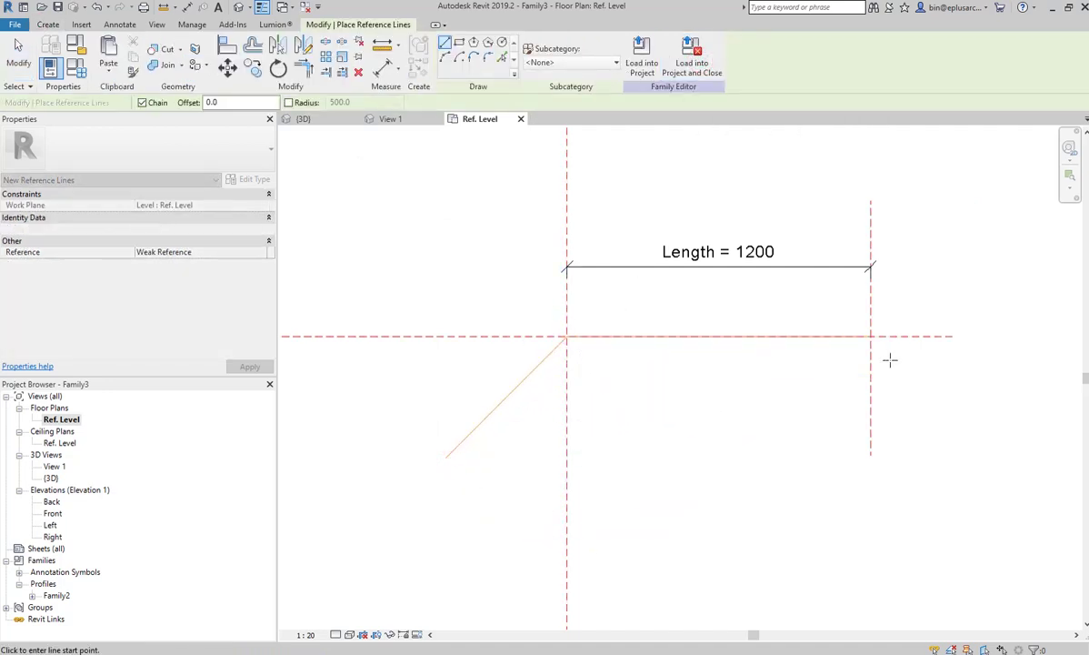
{"action": "left_click", "coordinate": [871, 335]}
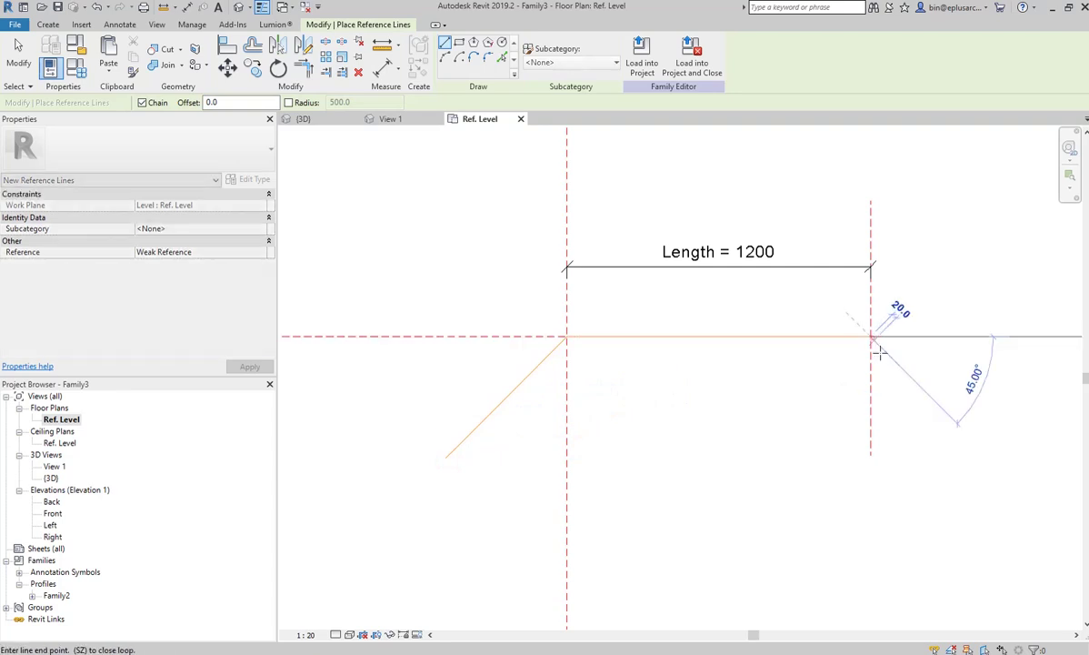
{"action": "left_click", "coordinate": [1021, 479]}
{"action": "key", "text": "Escape"}
{"action": "key", "text": "Escape"}
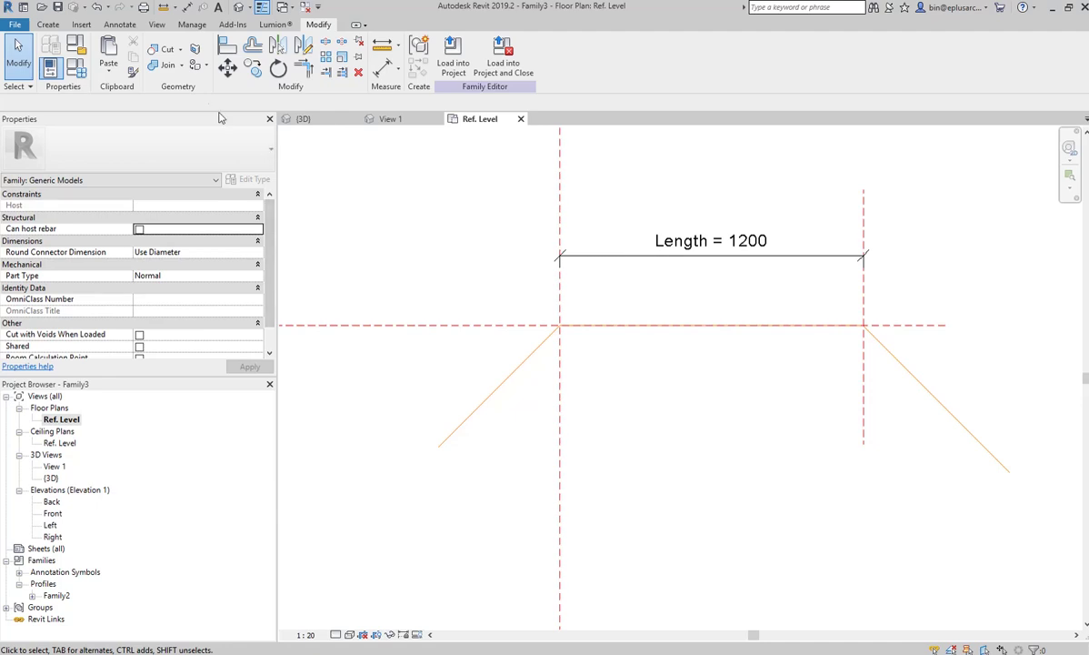
Add a horizontal reference plane below the bench and vertical planes at both angled-line ends
{"action": "left_click", "coordinate": [47, 24]}
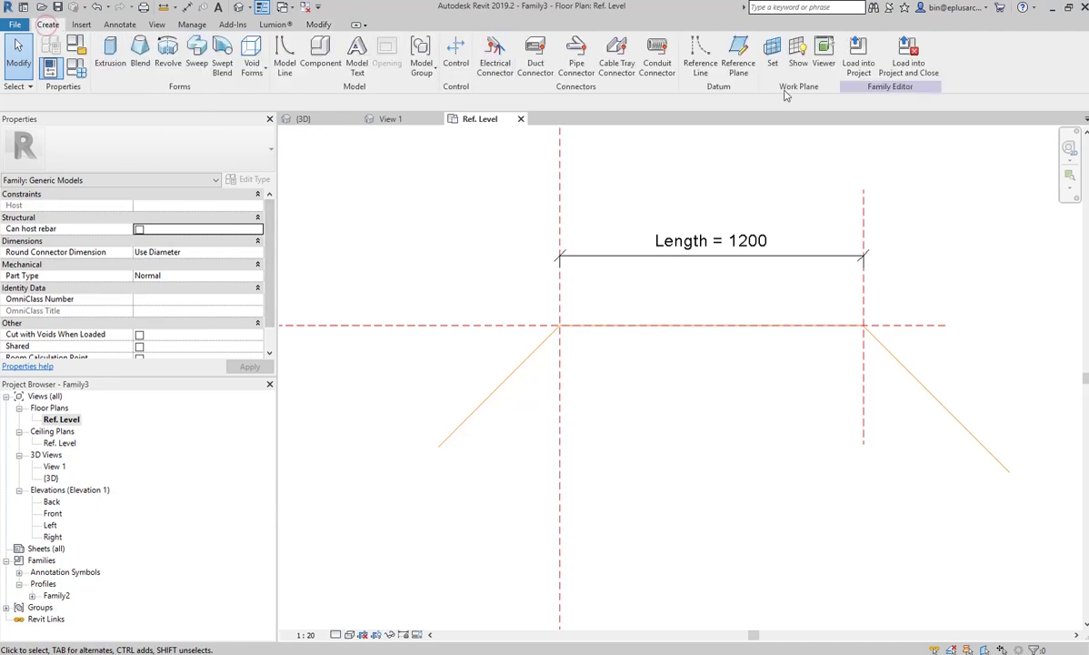
{"action": "left_click", "coordinate": [737, 55]}
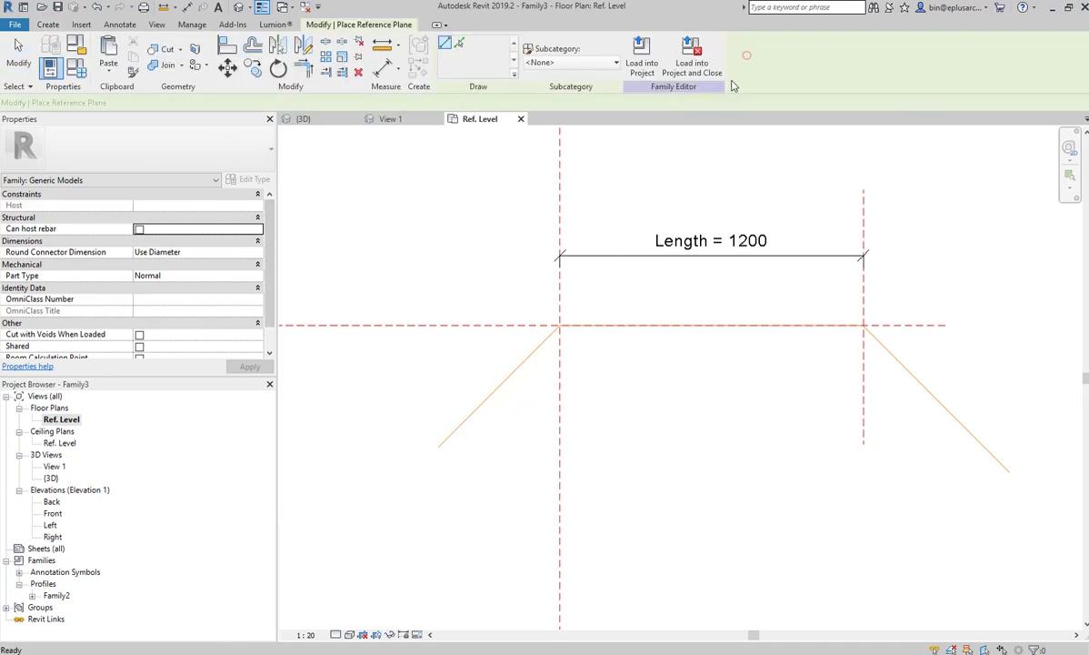
{"action": "left_click", "coordinate": [376, 437]}
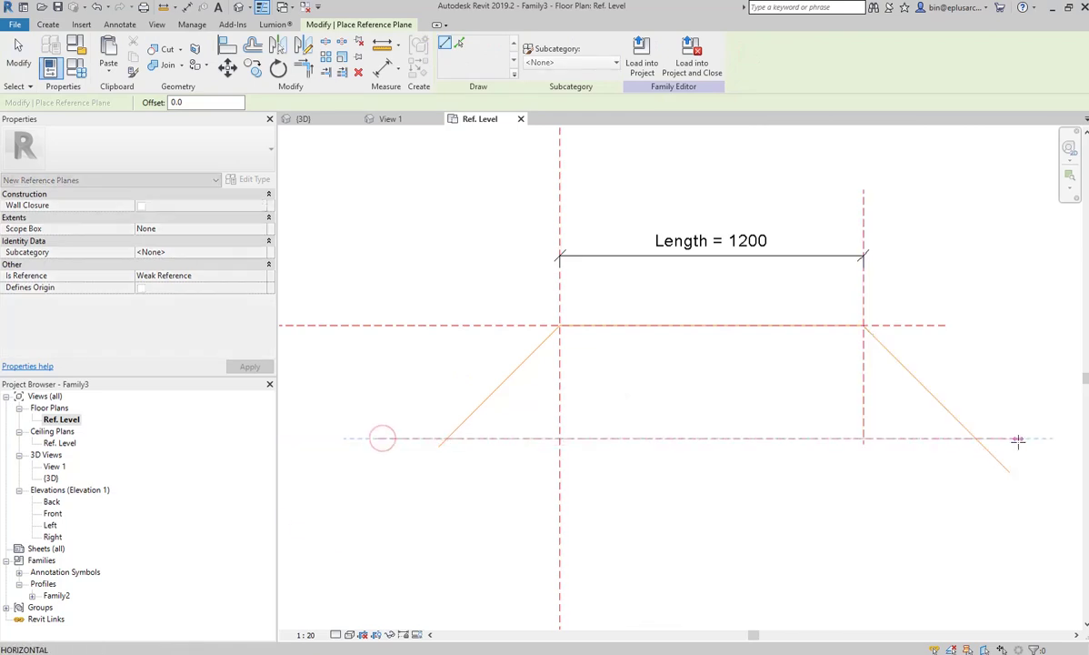
{"action": "left_click", "coordinate": [1021, 439]}
{"action": "left_click", "coordinate": [417, 271]}
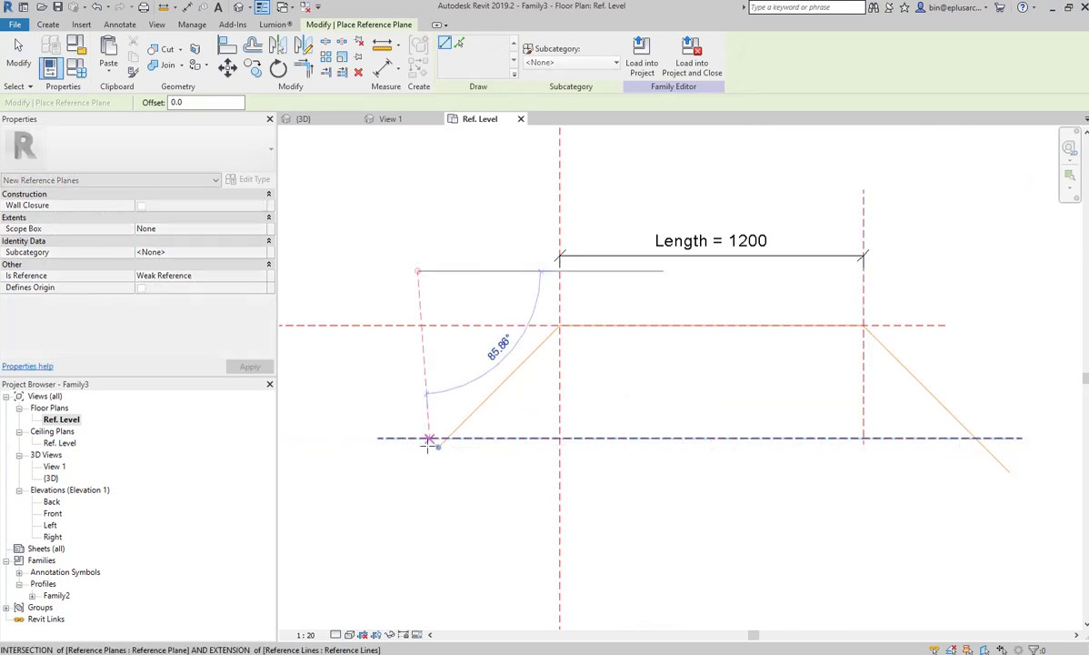
{"action": "left_click", "coordinate": [418, 496]}
{"action": "left_click", "coordinate": [968, 502]}
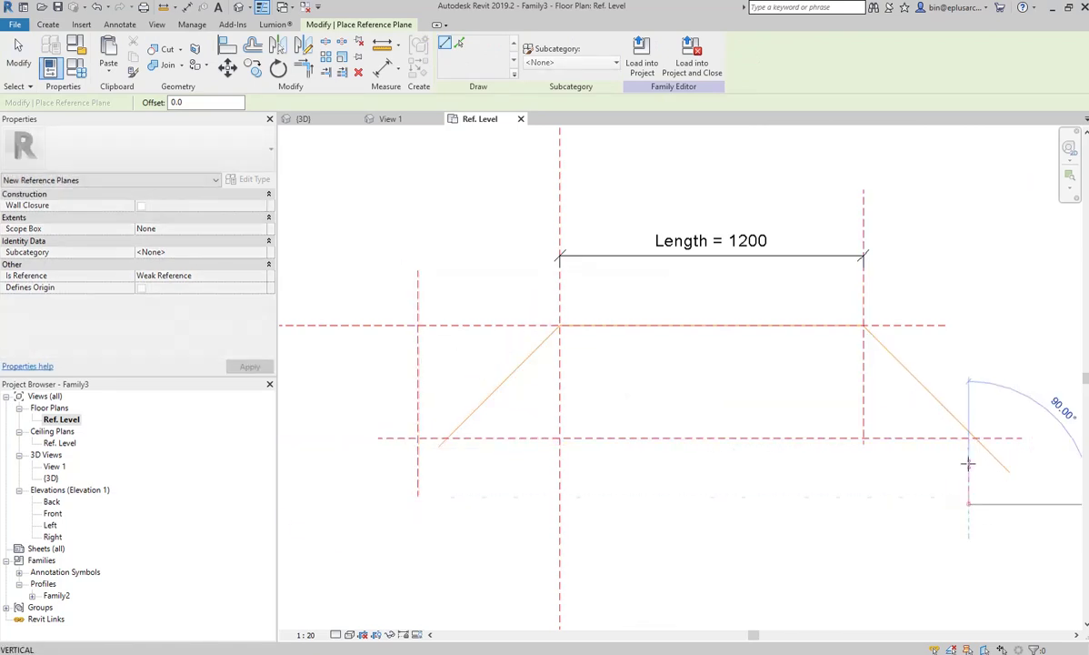
{"action": "left_click", "coordinate": [968, 241]}
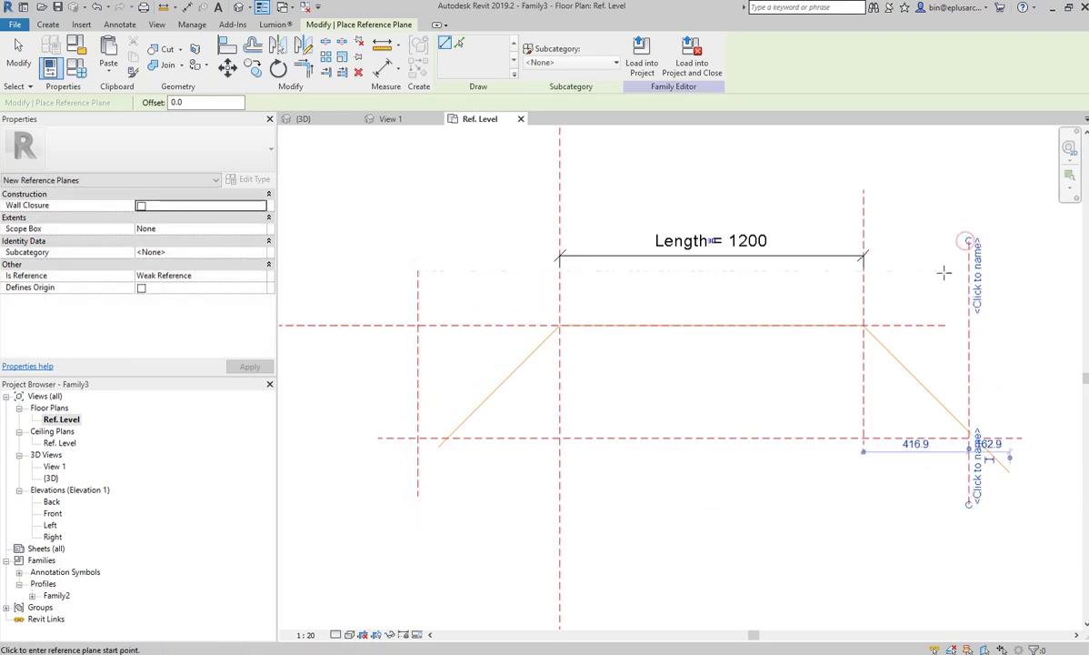
{"action": "key", "text": "Escape"}
{"action": "middle_click_drag", "start_coordinate": [519, 357], "coordinate": [511, 359]}
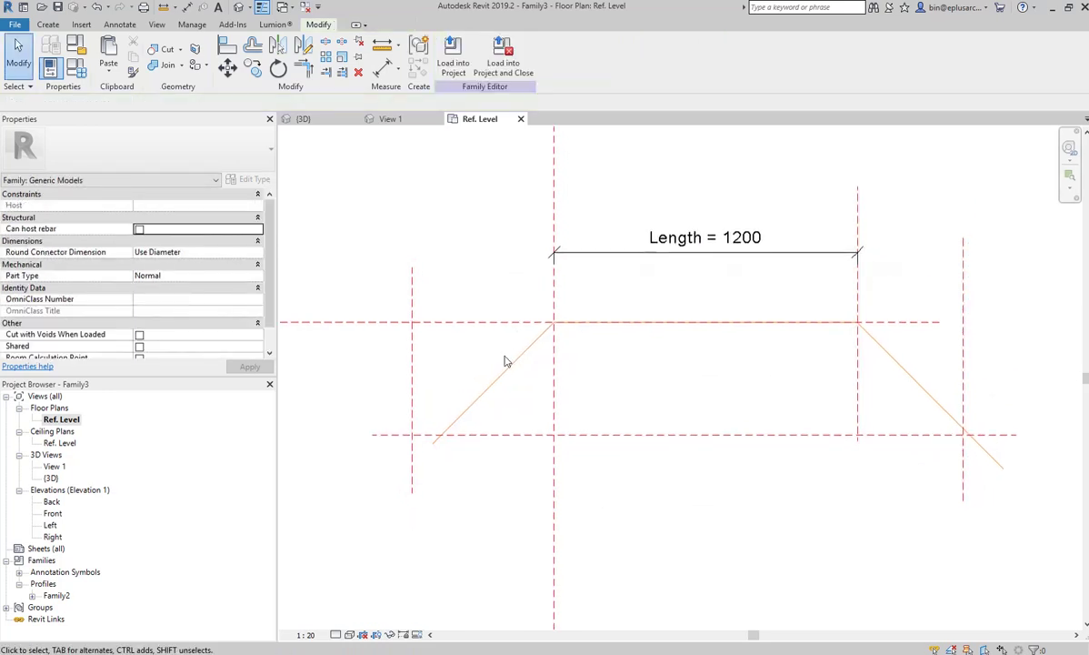
Add aligned dimensions: 563 left gap, 417 right gap, and 446 depth between horizontal planes
{"action": "key", "text": "d"}
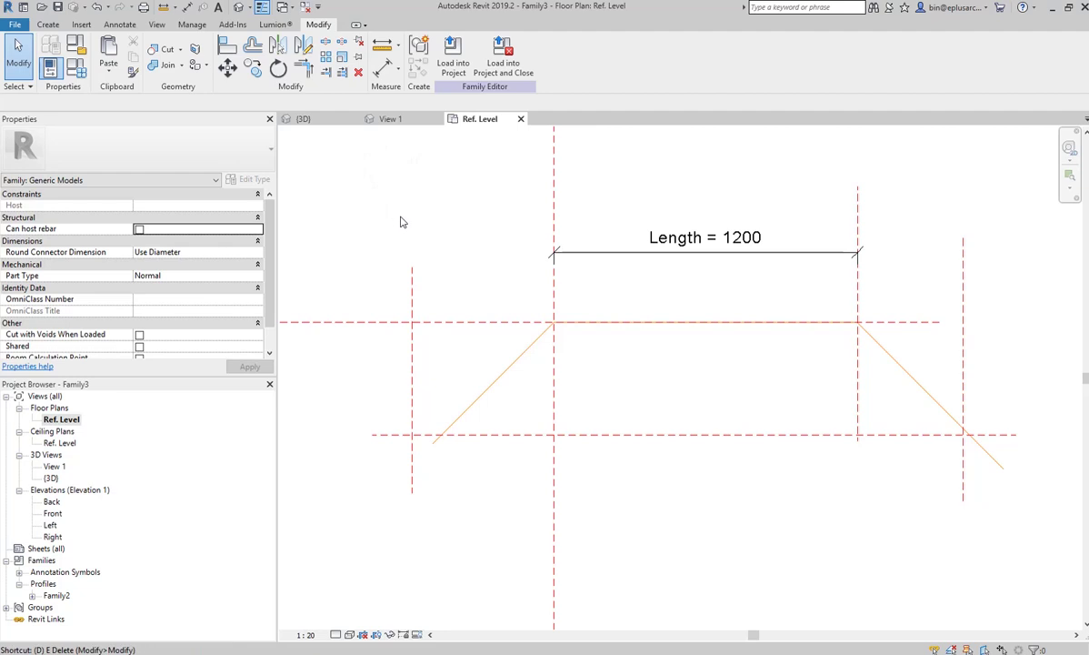
{"action": "key", "text": "i"}
{"action": "left_click", "coordinate": [553, 288]}
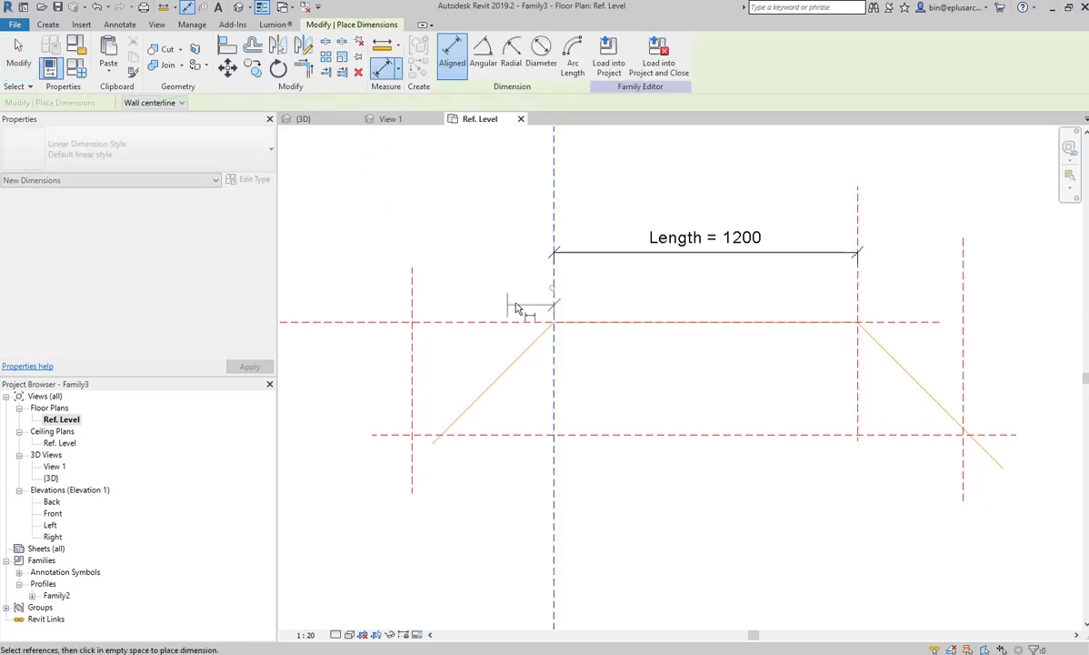
{"action": "left_click", "coordinate": [412, 302]}
{"action": "left_click", "coordinate": [458, 221]}
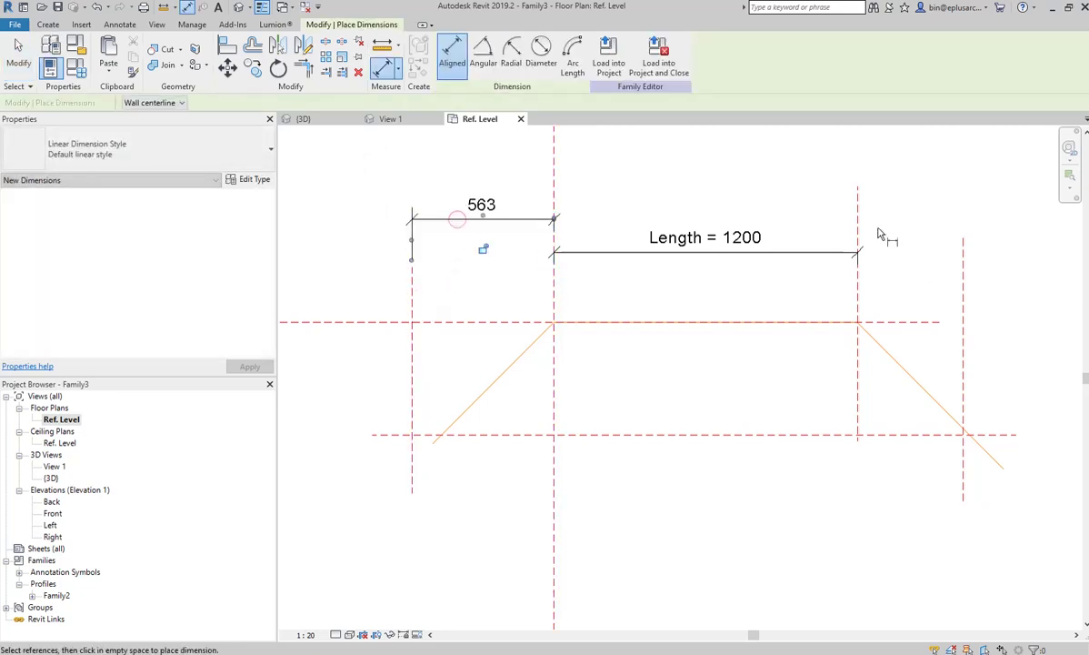
{"action": "left_click", "coordinate": [857, 208]}
{"action": "left_click", "coordinate": [964, 251]}
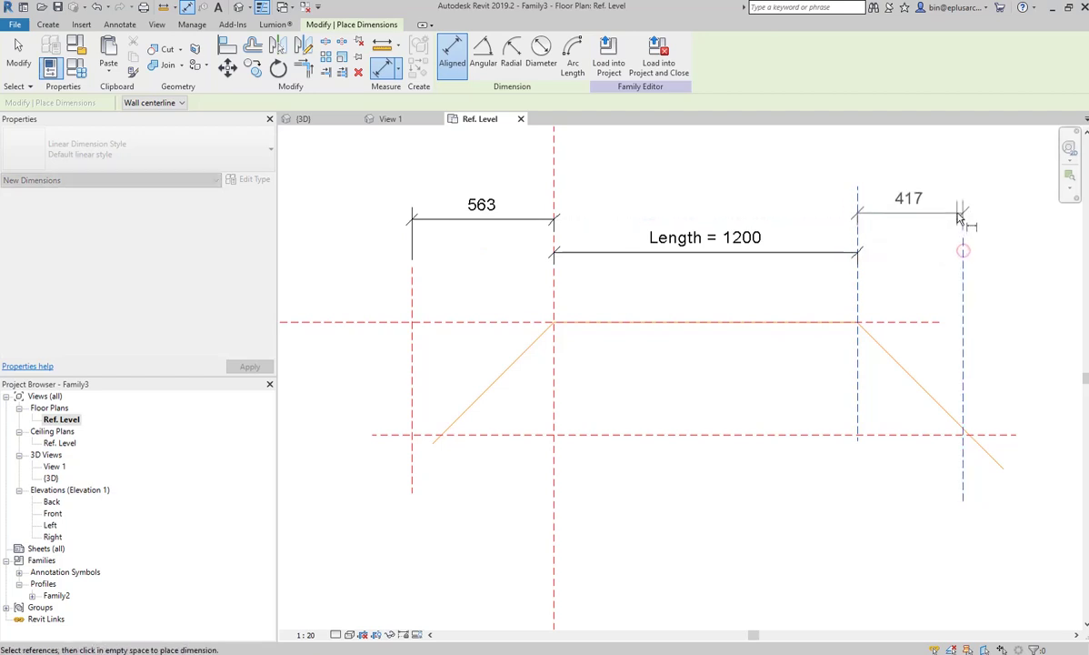
{"action": "left_click", "coordinate": [965, 222]}
{"action": "left_click", "coordinate": [380, 321]}
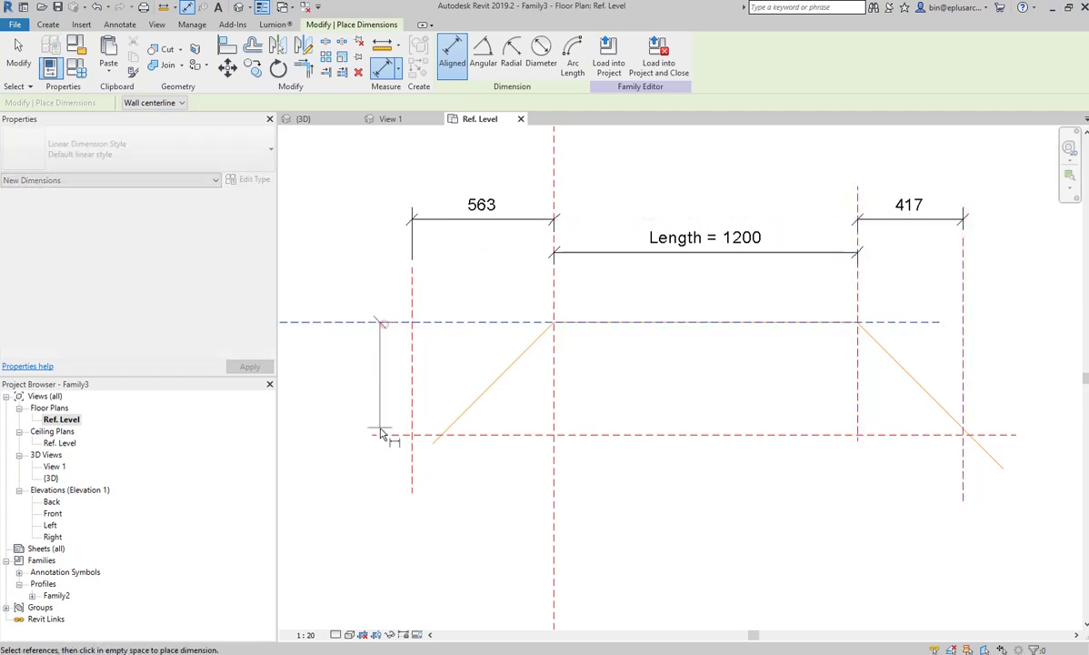
{"action": "left_click", "coordinate": [382, 434]}
{"action": "left_click", "coordinate": [329, 420]}
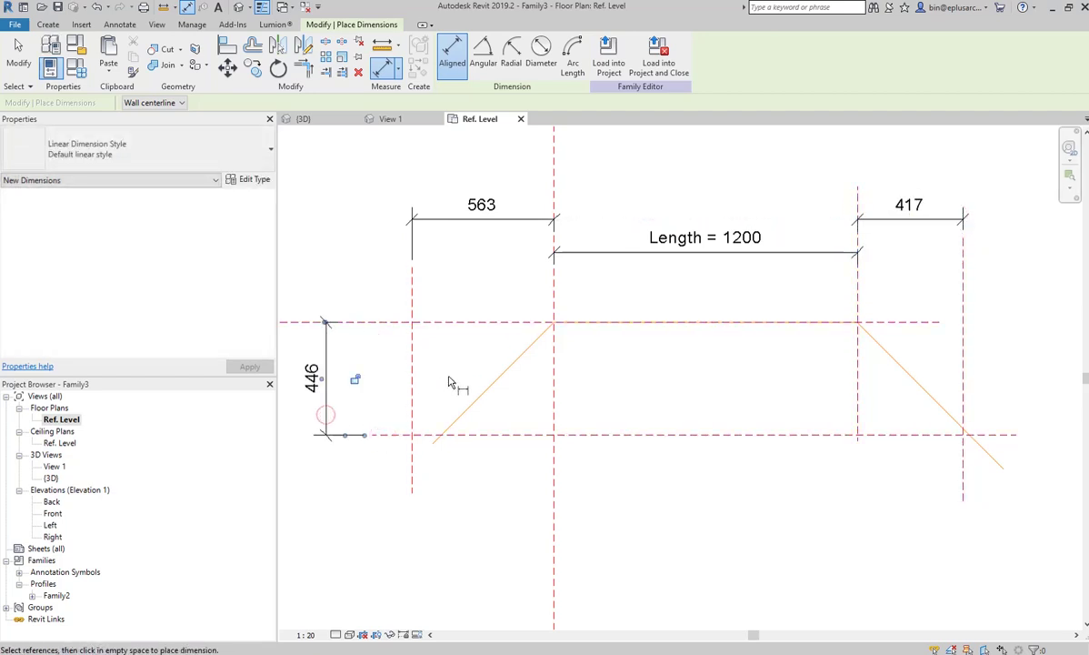
Add 45° angular dimensions between each diagonal reference line and the top plane
{"action": "left_click", "coordinate": [484, 63]}
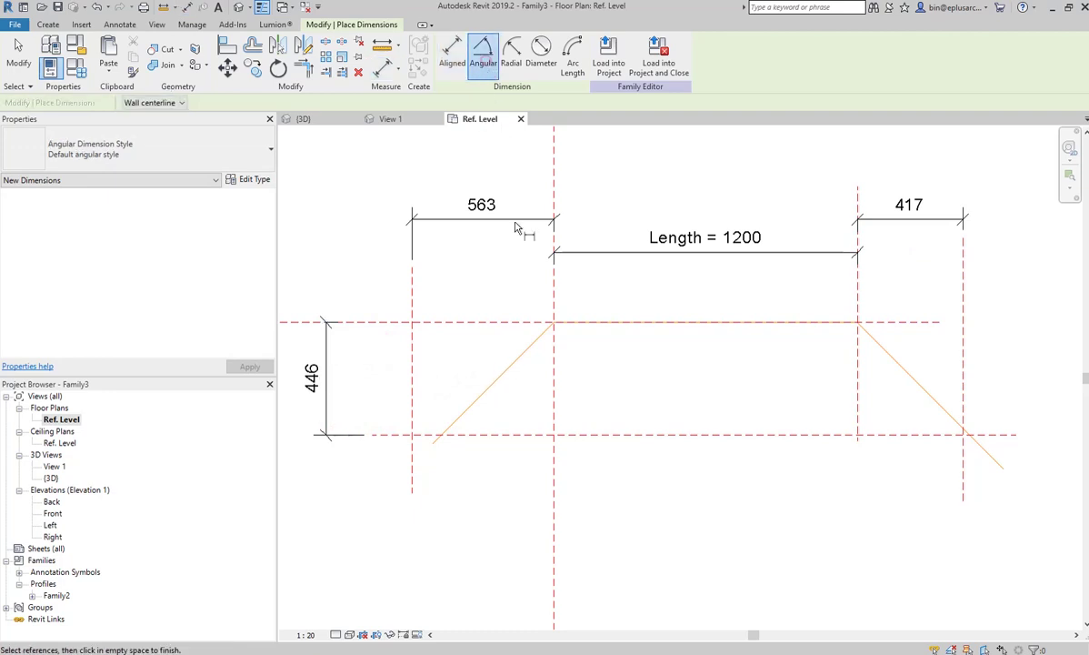
{"action": "left_click", "coordinate": [518, 355]}
{"action": "left_click", "coordinate": [499, 324]}
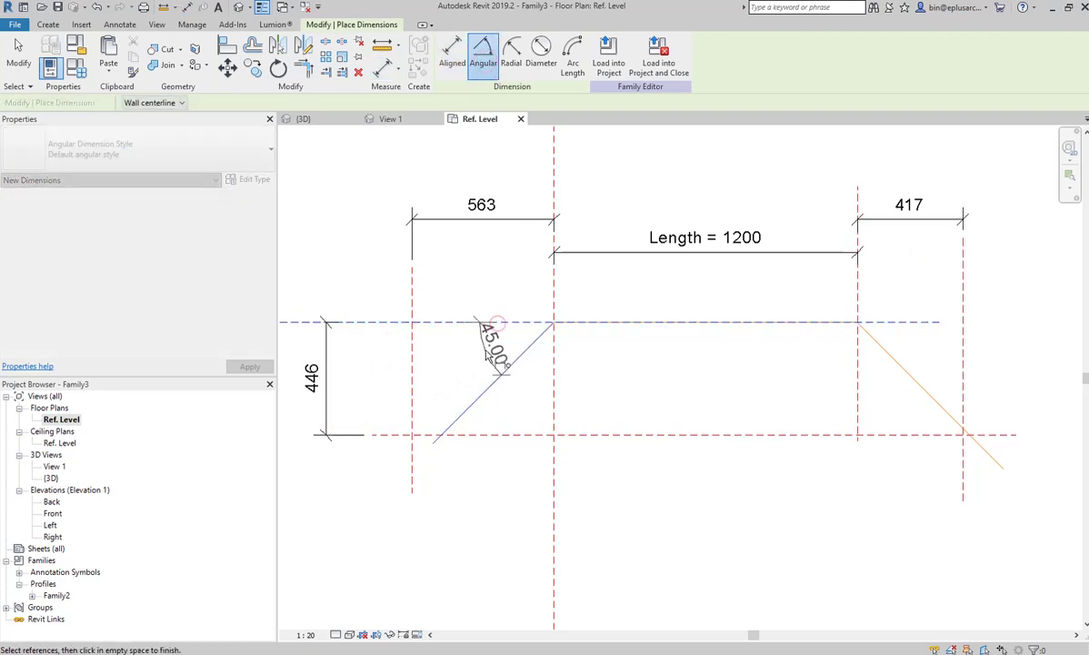
{"action": "left_click", "coordinate": [481, 357]}
{"action": "left_click", "coordinate": [898, 363]}
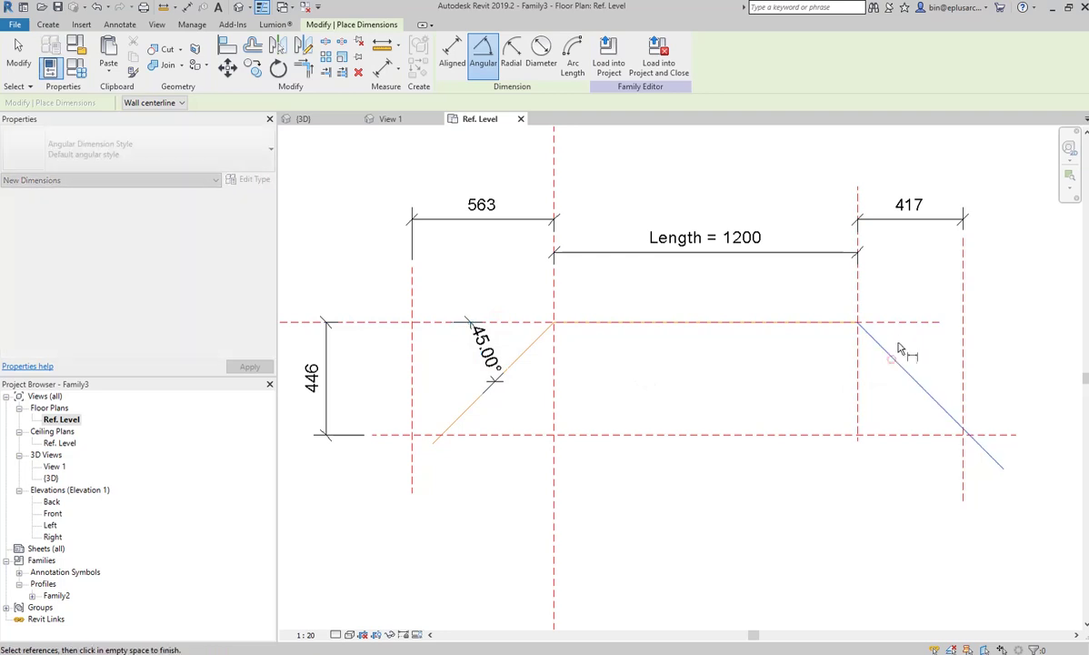
{"action": "left_click", "coordinate": [909, 322]}
{"action": "left_click", "coordinate": [905, 344]}
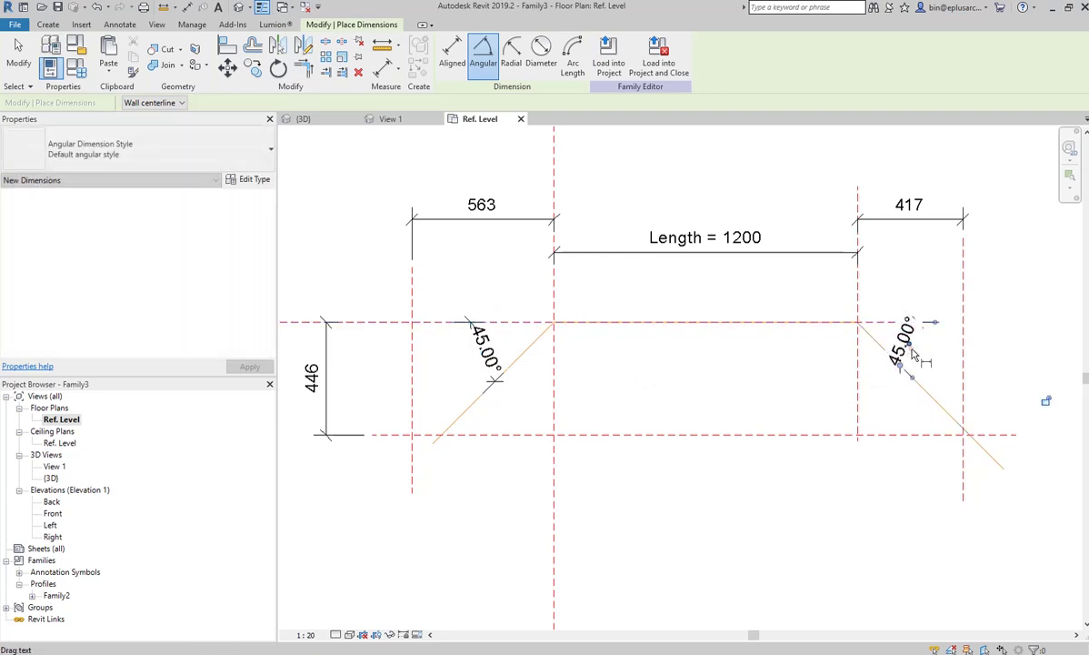
{"action": "key", "text": "Escape"}
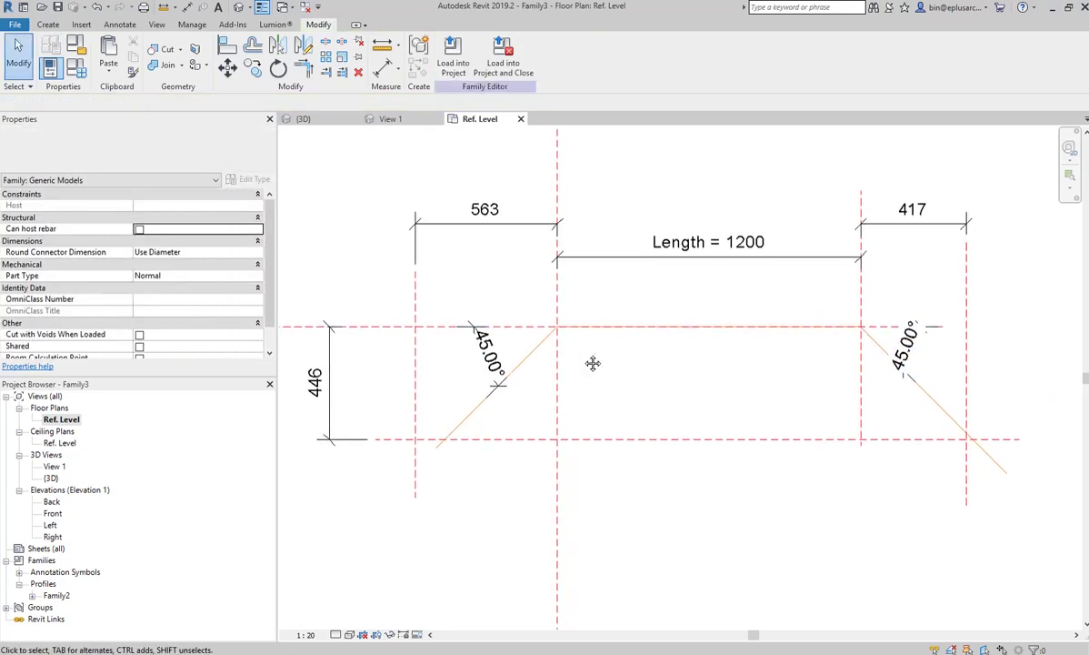
Label the 563 and 417 dimensions with new instance parameters X and Y
{"action": "left_click", "coordinate": [481, 222]}
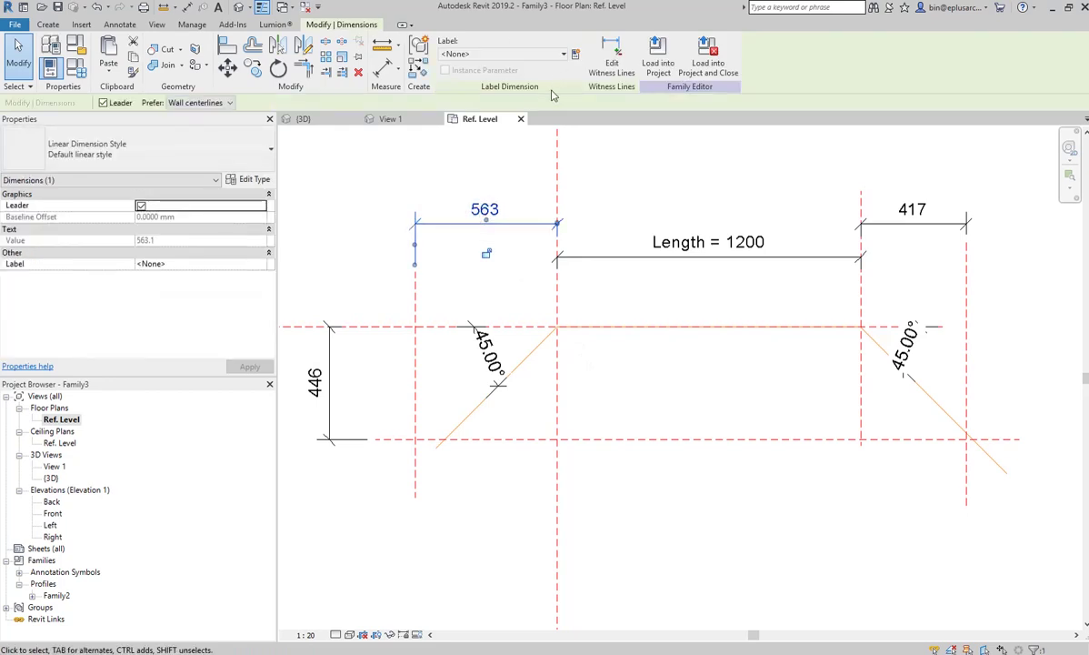
{"action": "left_click", "coordinate": [574, 54]}
{"action": "type", "text": "x"}
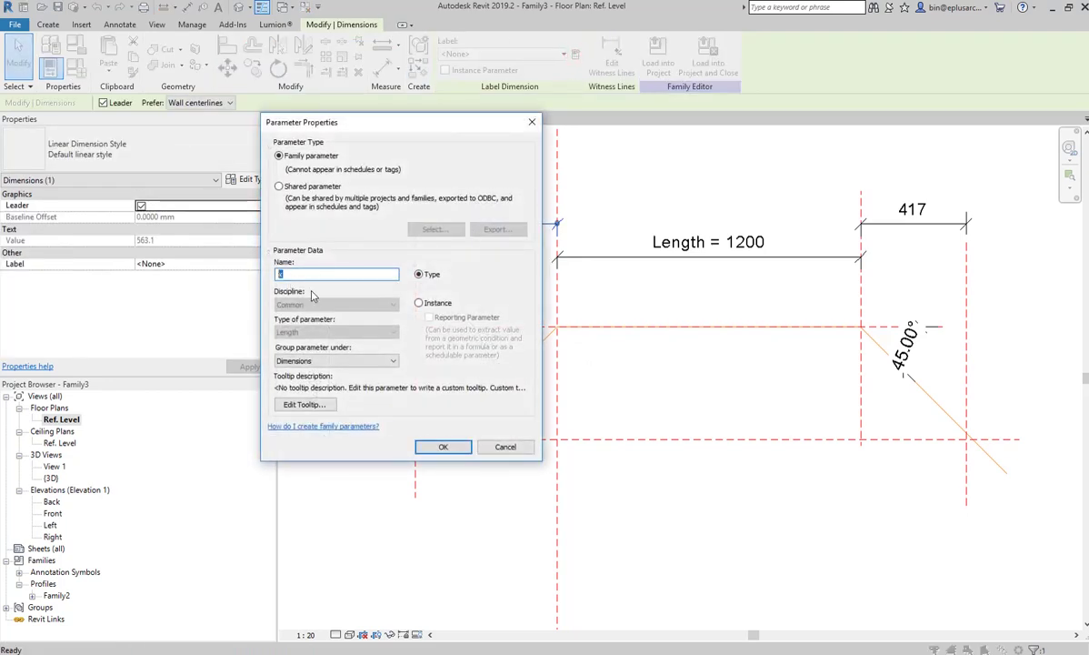
{"action": "left_click", "coordinate": [436, 304]}
{"action": "left_click", "coordinate": [442, 446]}
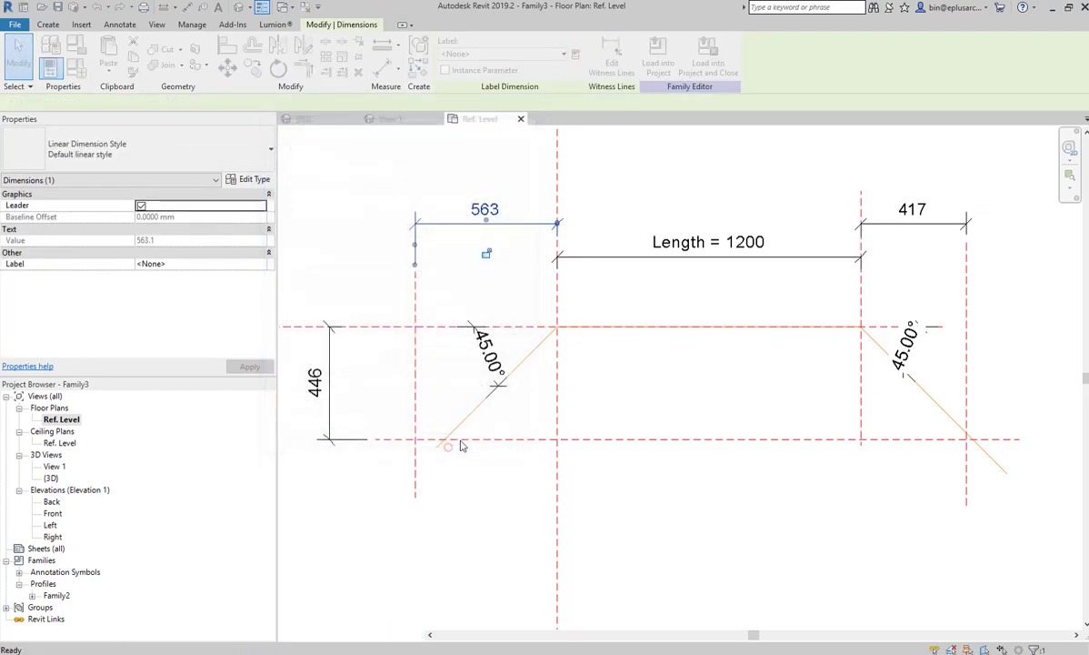
{"action": "left_click", "coordinate": [904, 221]}
{"action": "left_click", "coordinate": [574, 54]}
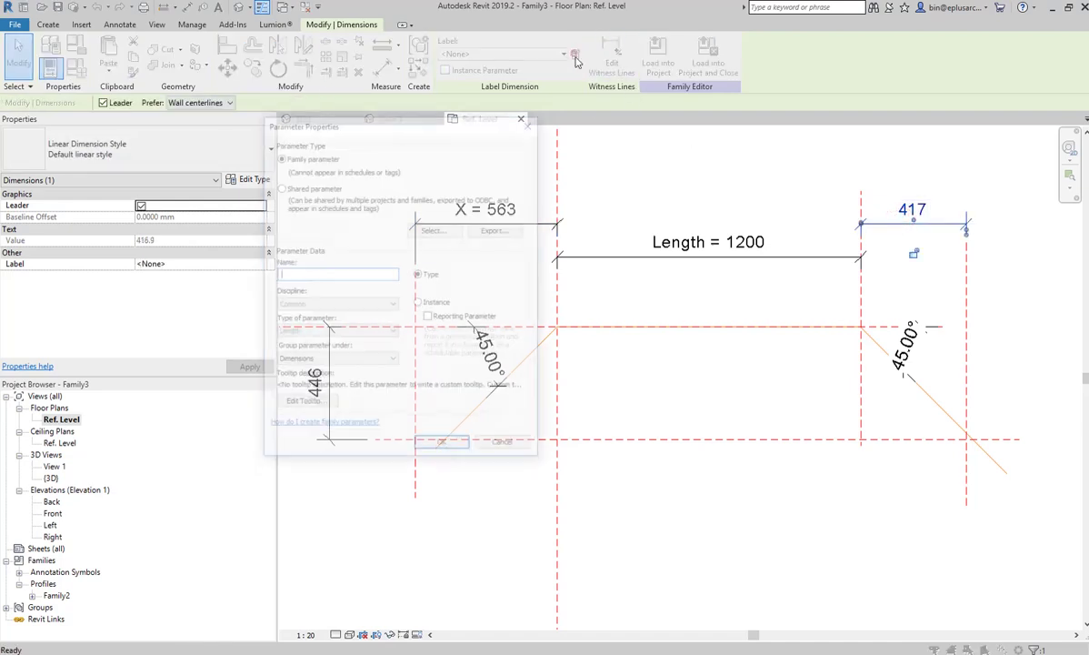
{"action": "type", "text": "Y"}
{"action": "left_click", "coordinate": [419, 303]}
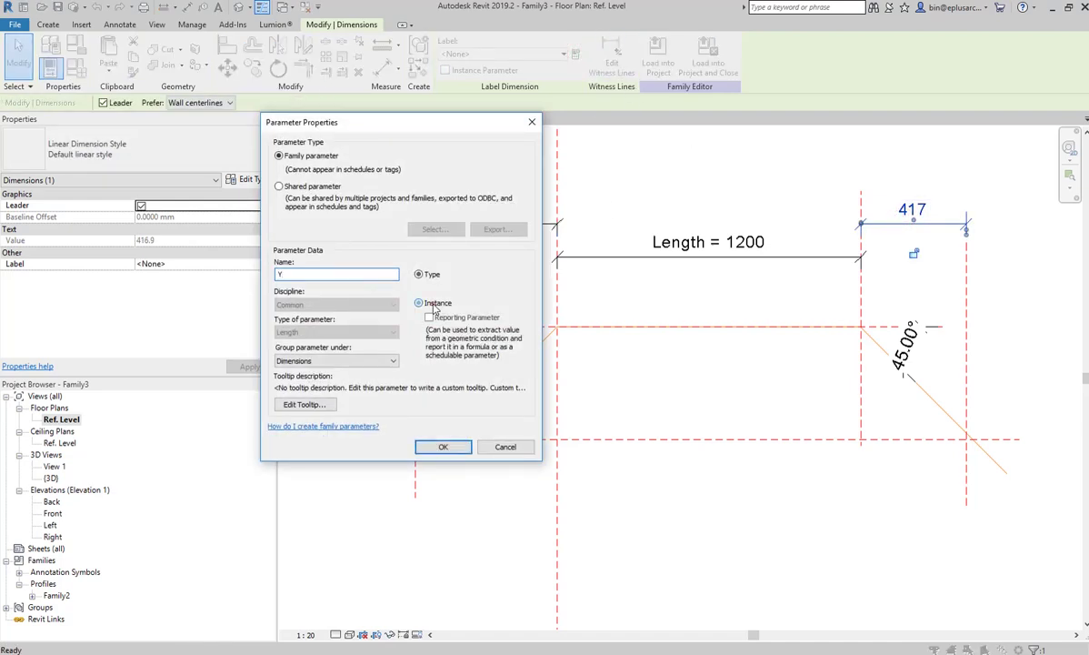
{"action": "left_click", "coordinate": [442, 446]}
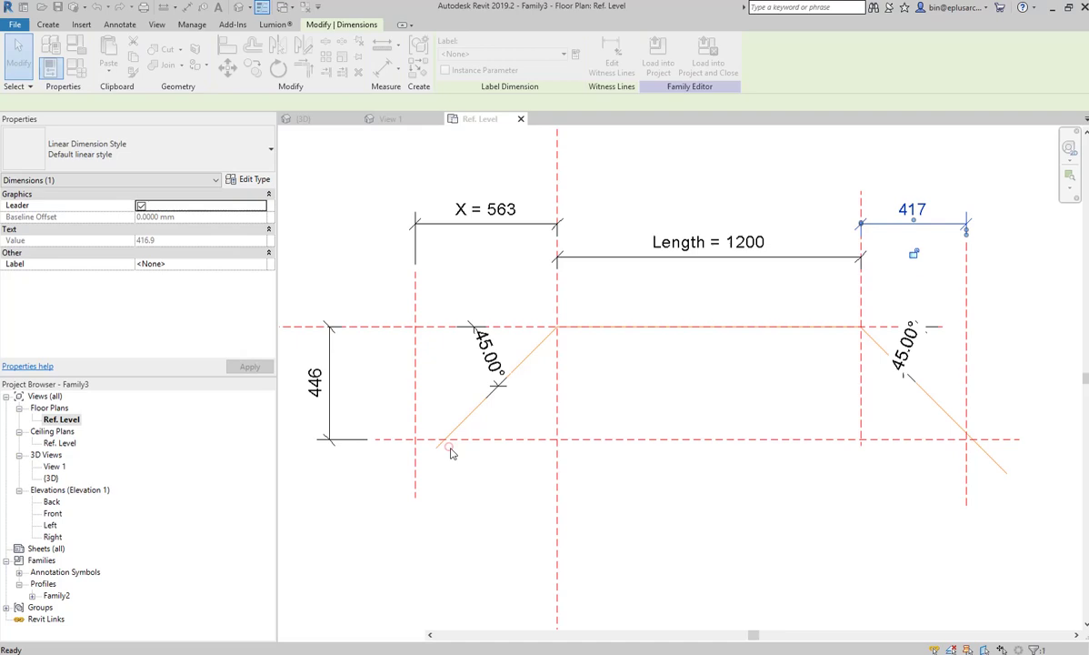
Label the vertical 446 dimension with the existing Depth parameter
{"action": "left_click", "coordinate": [315, 380]}
{"action": "left_click", "coordinate": [502, 53]}
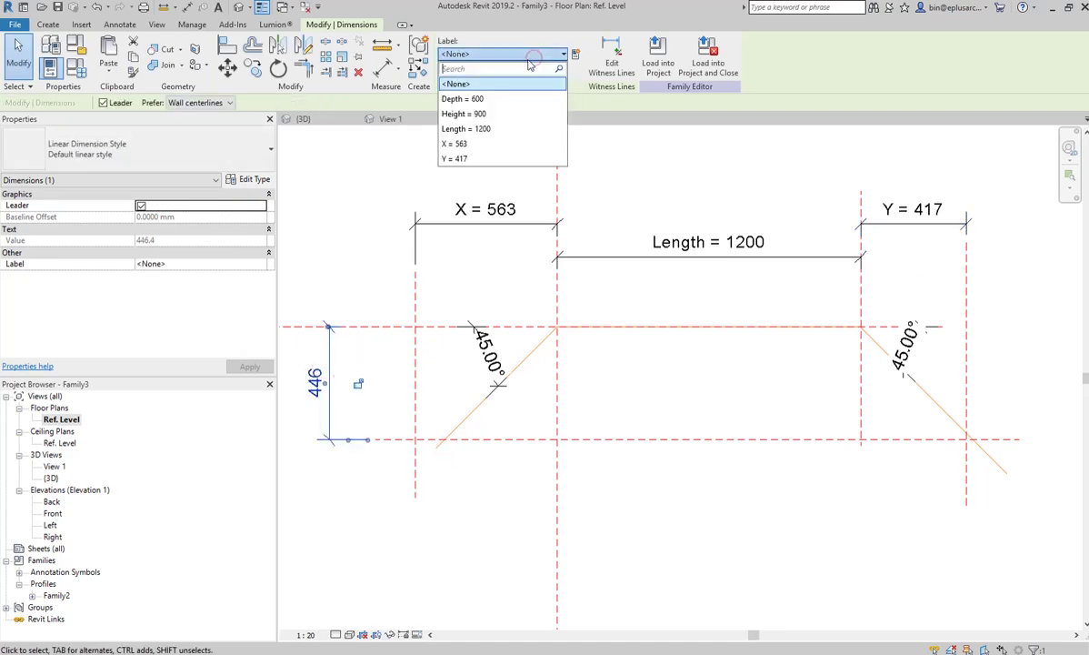
{"action": "left_click", "coordinate": [479, 99]}
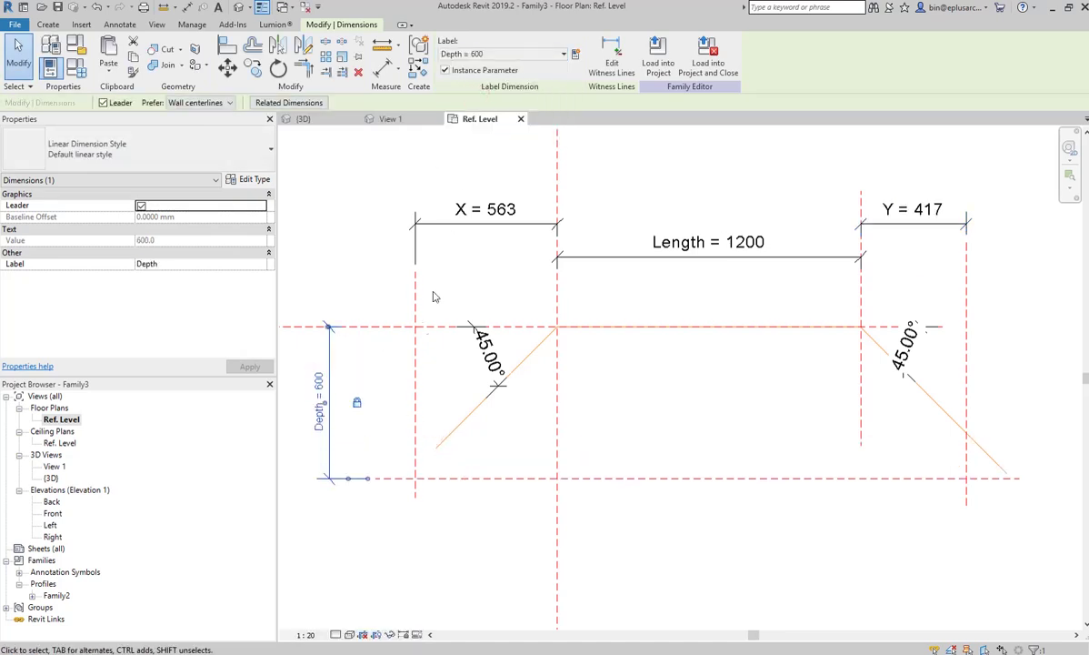
{"action": "middle_click_drag", "start_coordinate": [434, 296], "coordinate": [430, 277]}
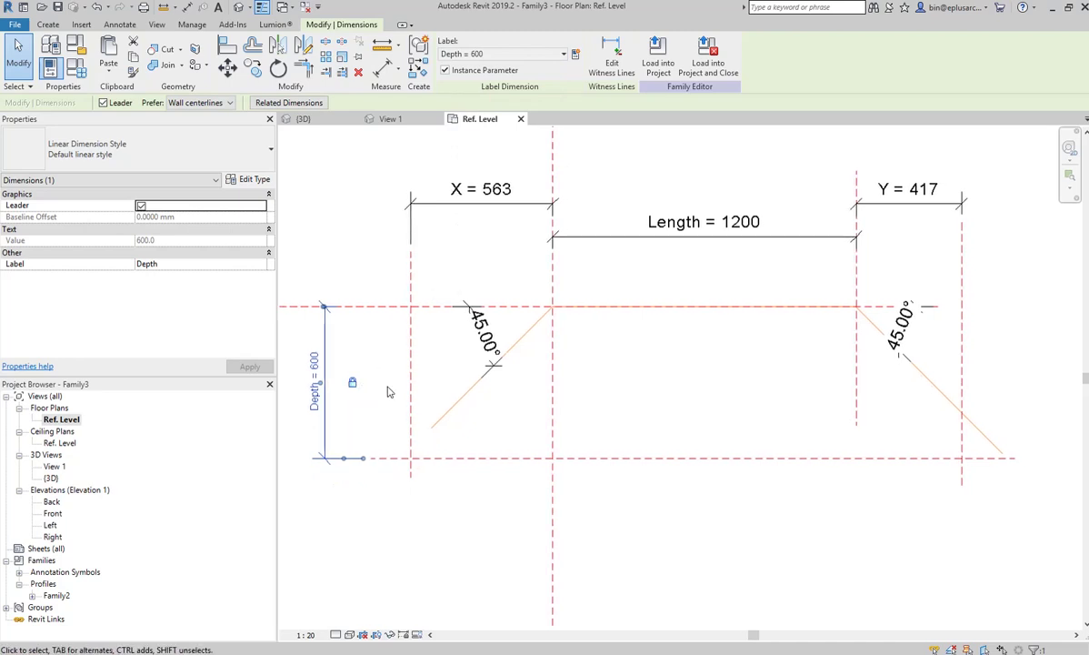
{"action": "left_click", "coordinate": [388, 390]}
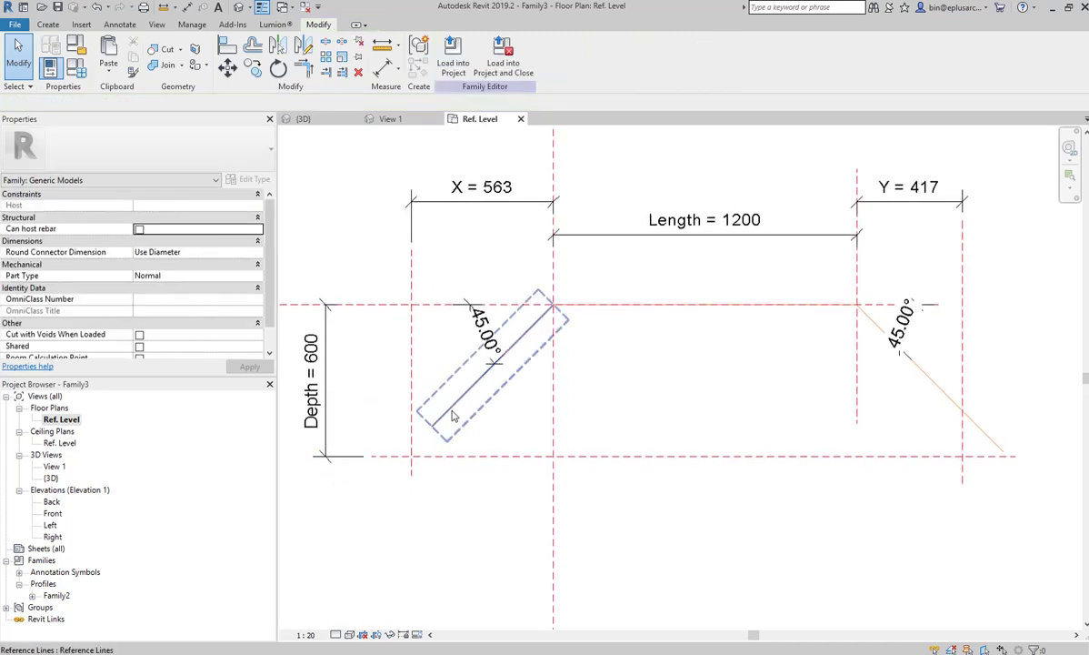
Label both 45° angle dimensions with new instance parameters A1 and A2
{"action": "left_click", "coordinate": [455, 317]}
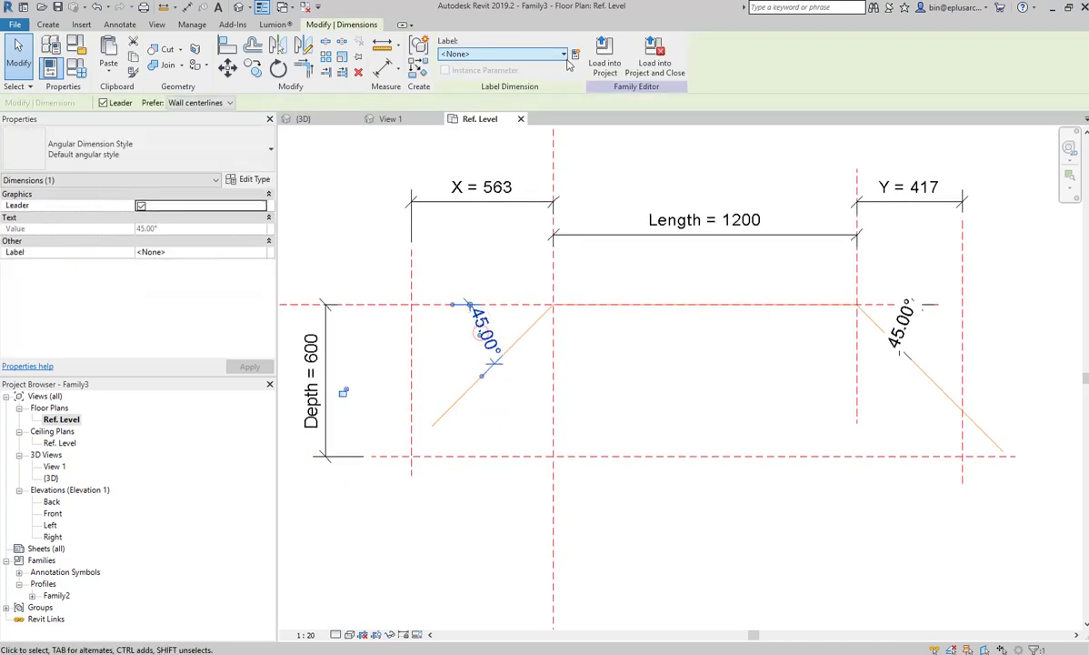
{"action": "left_click", "coordinate": [573, 55]}
{"action": "type", "text": "A1"}
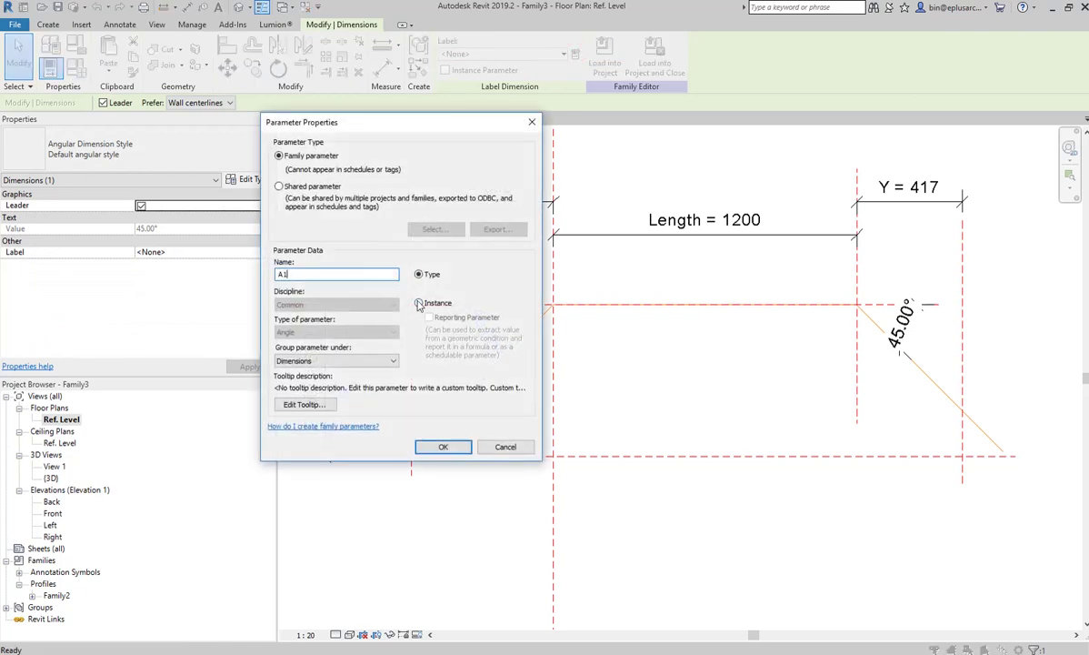
{"action": "left_click", "coordinate": [419, 303]}
{"action": "left_click", "coordinate": [443, 446]}
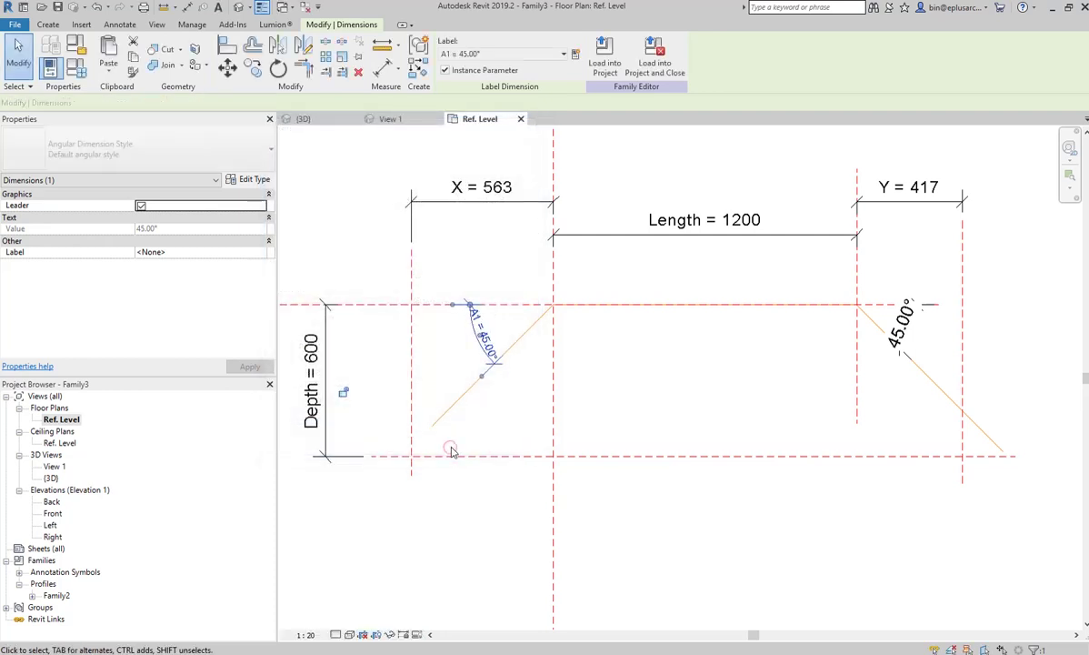
{"action": "left_click", "coordinate": [900, 322]}
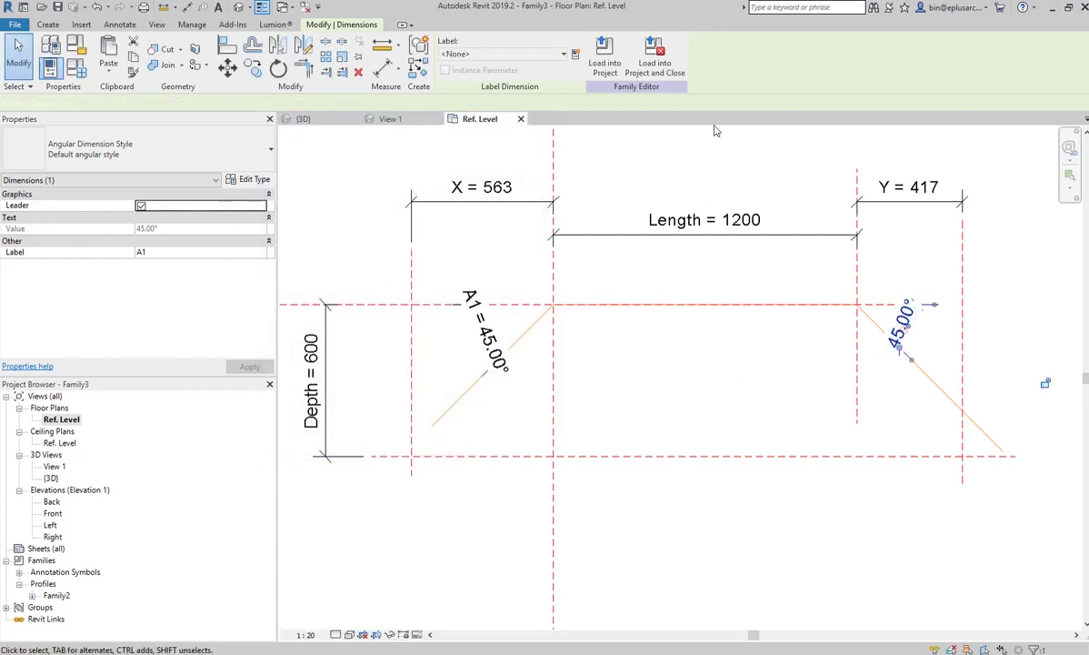
{"action": "left_click", "coordinate": [576, 54]}
{"action": "type", "text": "A2"}
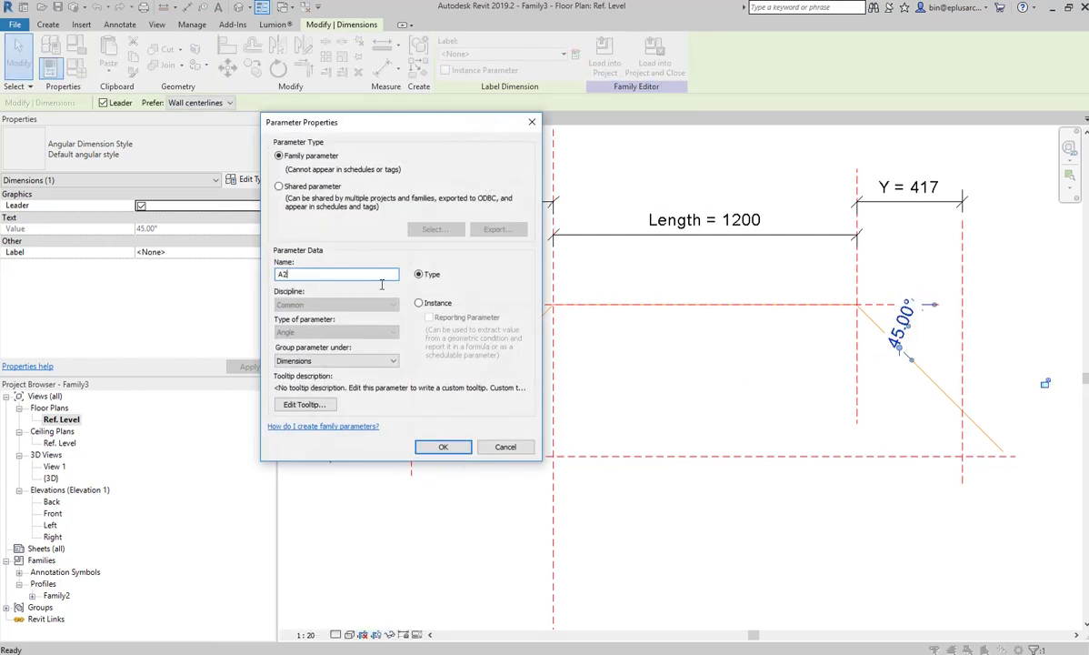
{"action": "left_click", "coordinate": [419, 302]}
{"action": "left_click", "coordinate": [442, 447]}
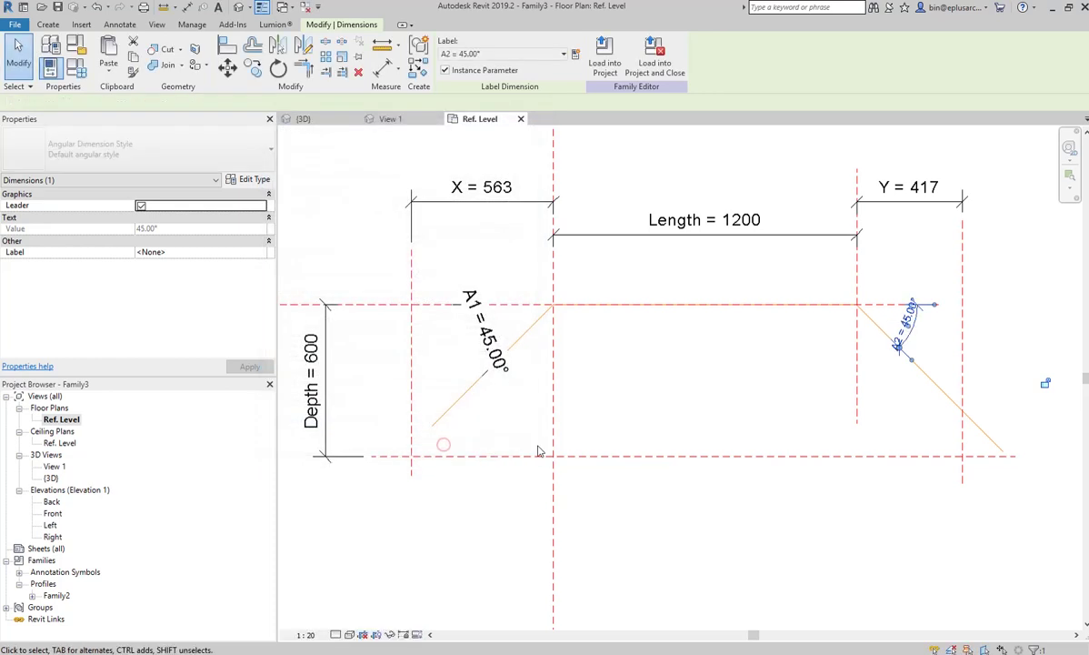
{"action": "scroll", "coordinate": [605, 370], "scroll_direction": "down", "scroll_amount": 2}
{"action": "left_click", "coordinate": [606, 369]}
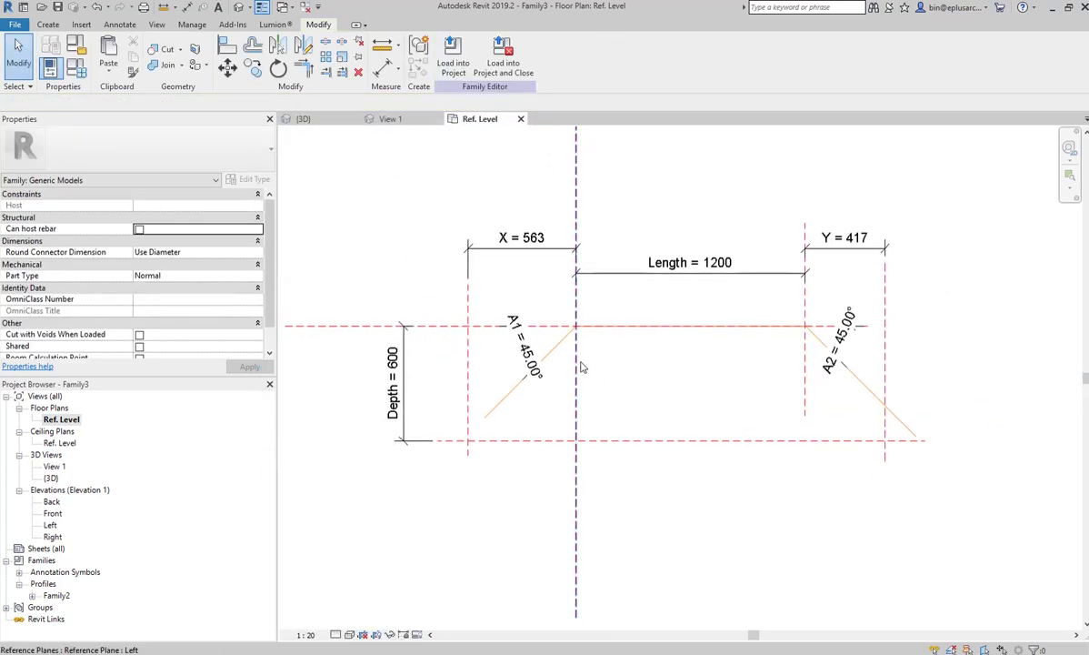
{"action": "middle_click_drag", "start_coordinate": [506, 408], "coordinate": [504, 408]}
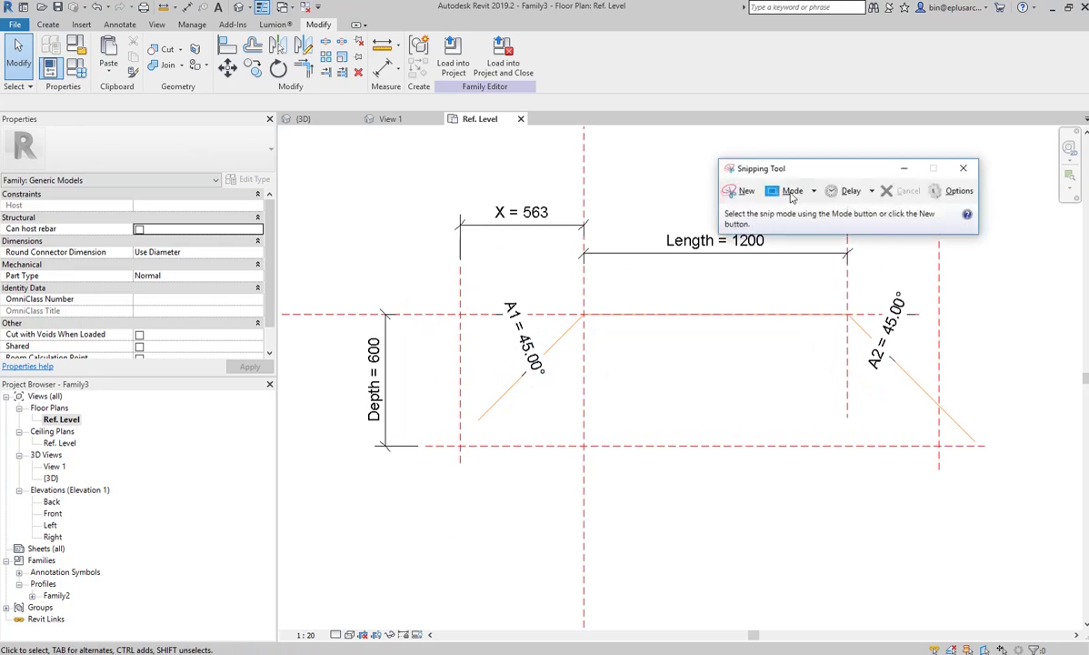
Snip the bench plan's left part and annotate tan A1 = D/X, so X = D/tan A1
{"action": "left_click", "coordinate": [744, 190]}
{"action": "left_click_drag", "start_coordinate": [328, 157], "coordinate": [654, 516]}
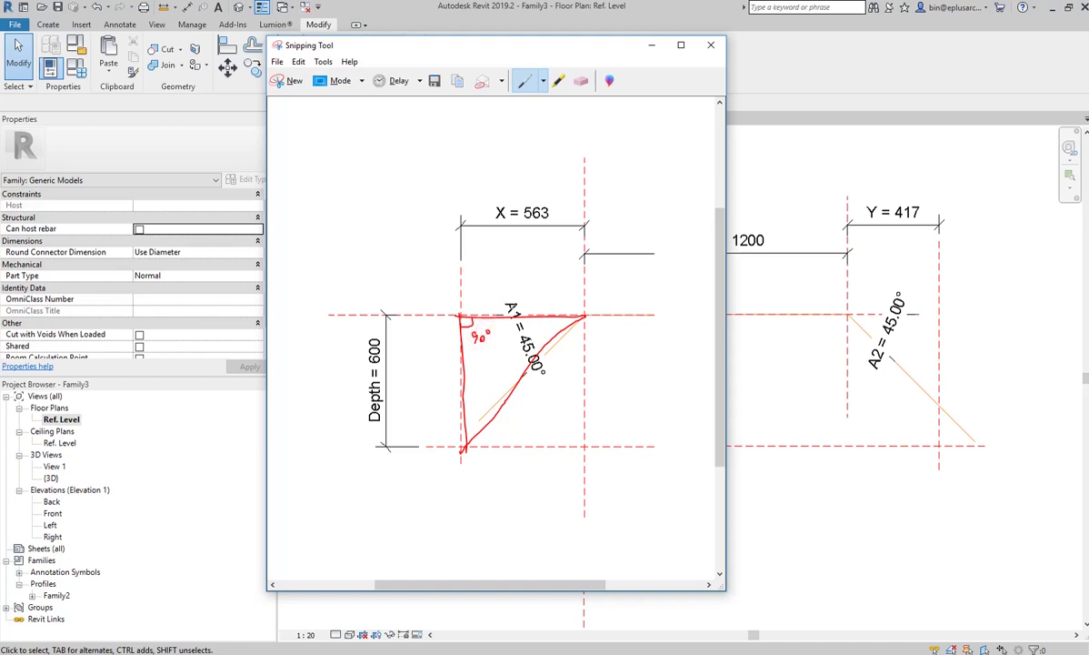
{"action": "left_click_drag", "start_coordinate": [514, 280], "coordinate": [527, 284]}
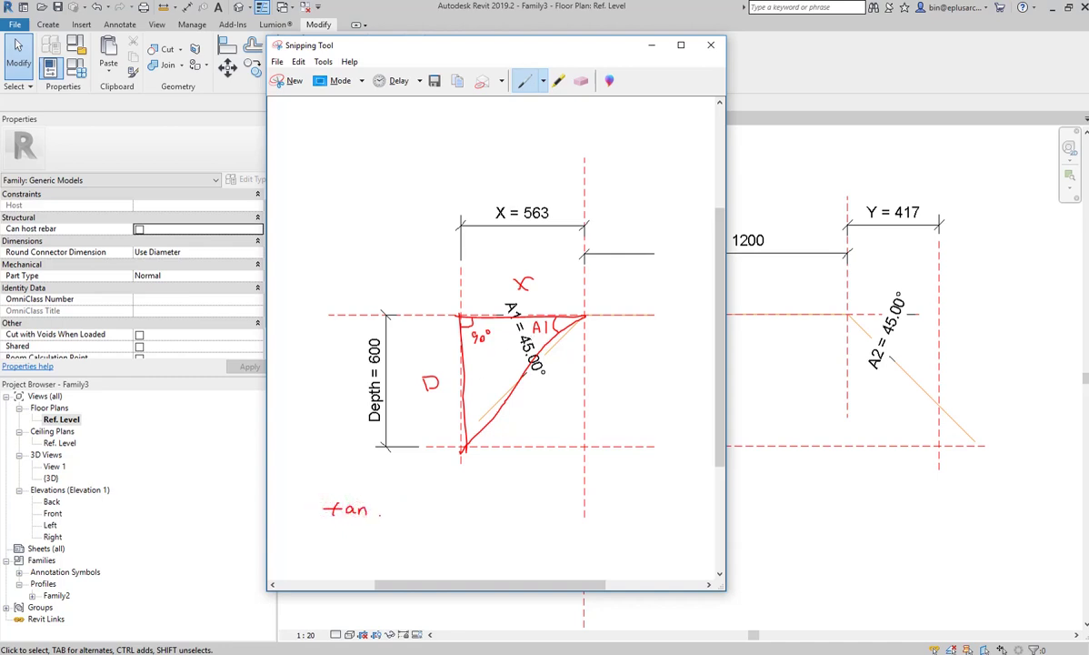
{"action": "left_click_drag", "start_coordinate": [423, 500], "coordinate": [436, 500]}
{"action": "left_click_drag", "start_coordinate": [476, 498], "coordinate": [503, 496]}
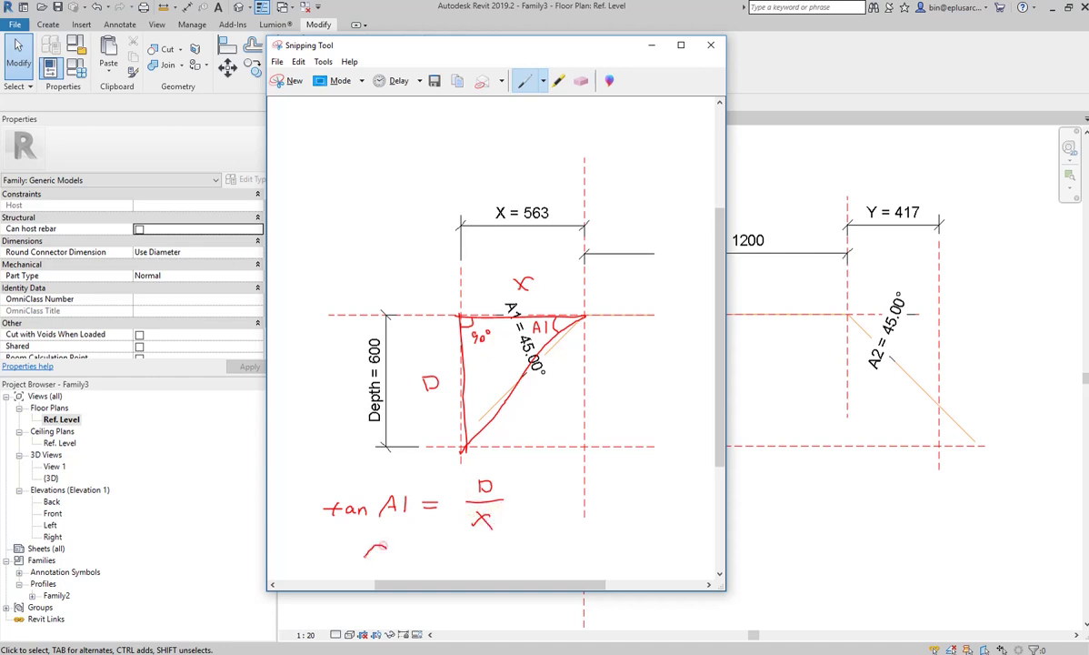
{"action": "left_click_drag", "start_coordinate": [403, 557], "coordinate": [547, 556]}
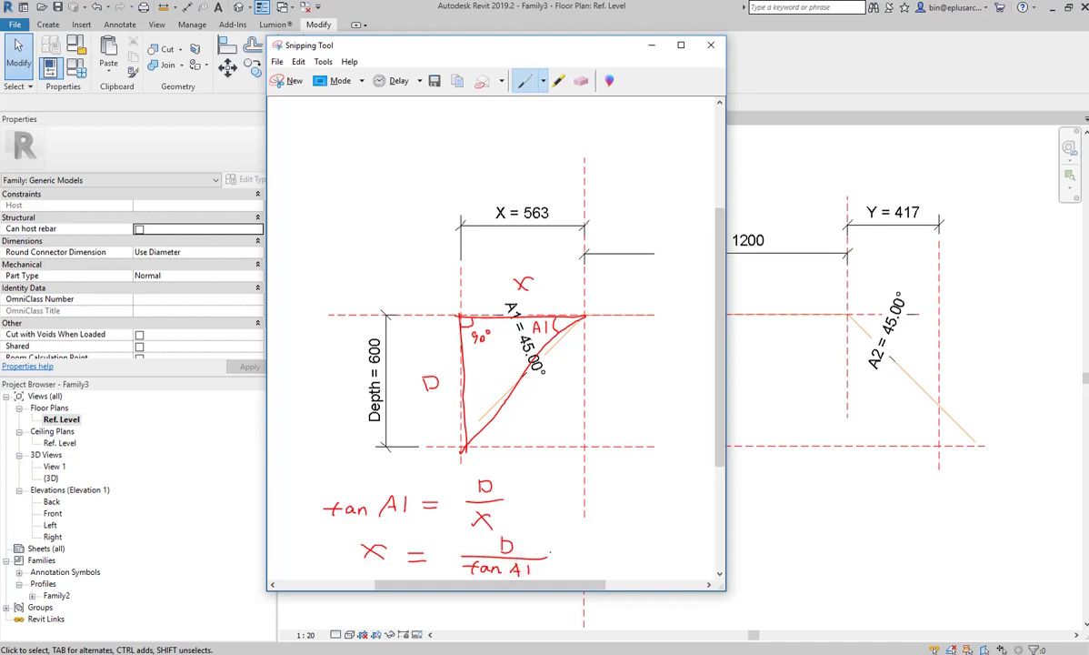
{"action": "left_click_drag", "start_coordinate": [434, 46], "coordinate": [521, 44]}
In Family Types, give X the formula Depth / tan(A1), unlock A1, and confirm
{"action": "left_click", "coordinate": [78, 77]}
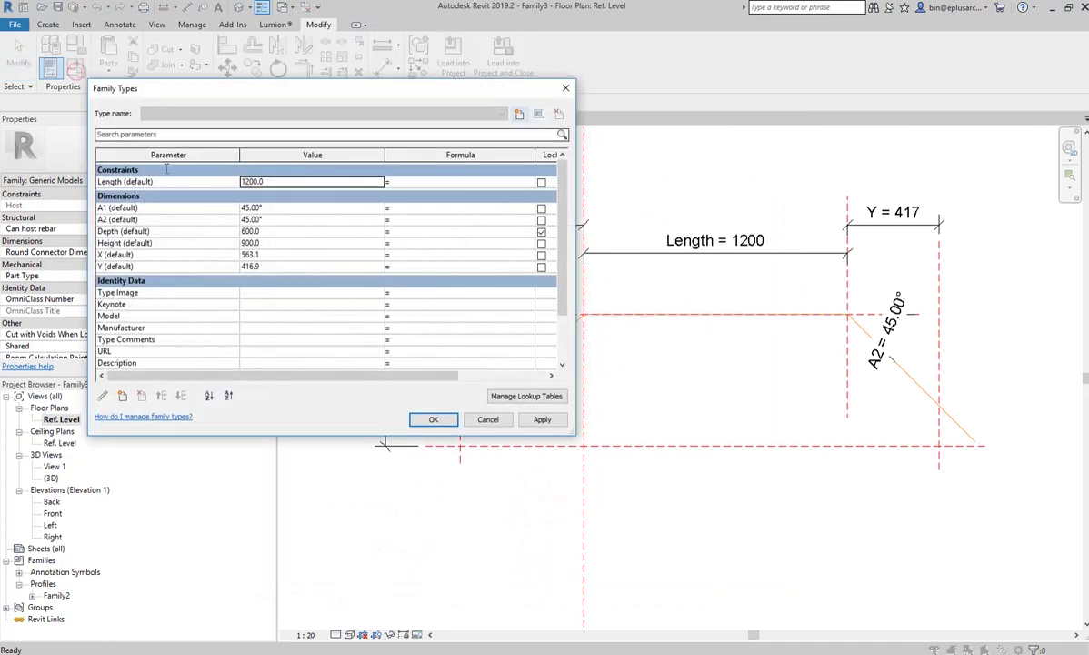
{"action": "left_click", "coordinate": [424, 257]}
{"action": "type", "text": "Depth/tan(A1)"}
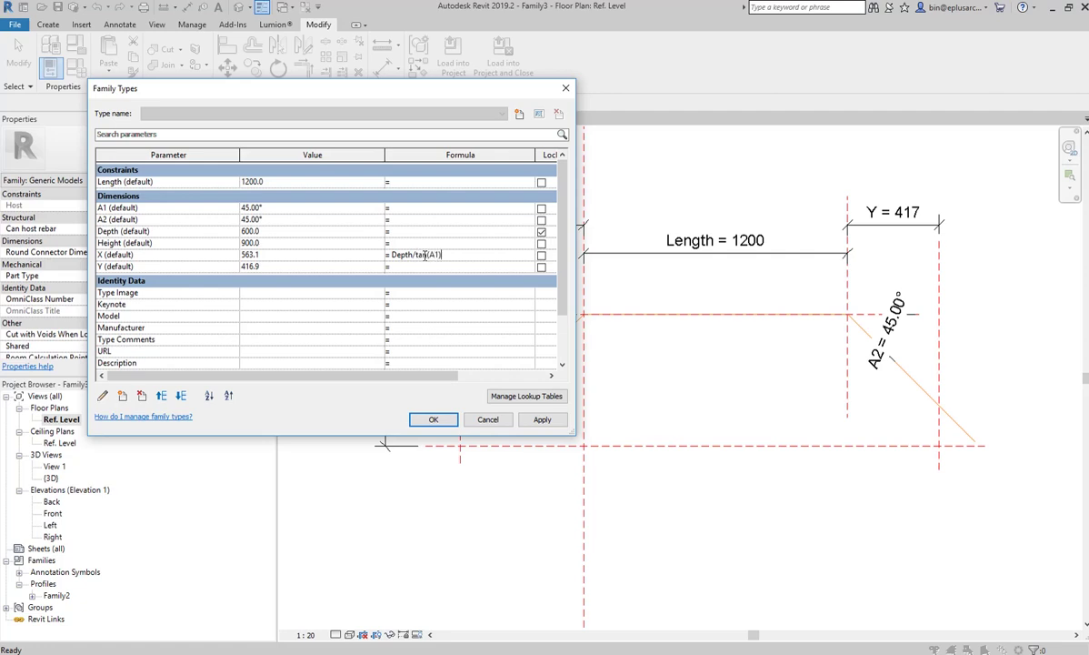
{"action": "left_click", "coordinate": [541, 420]}
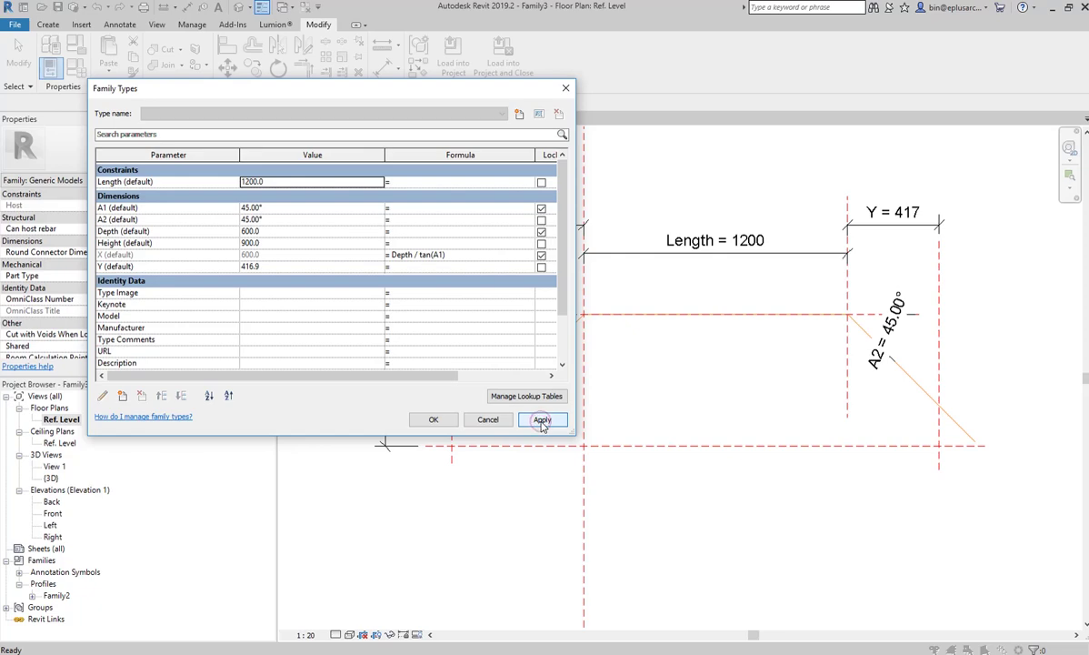
{"action": "left_click_drag", "start_coordinate": [425, 98], "coordinate": [886, 167]}
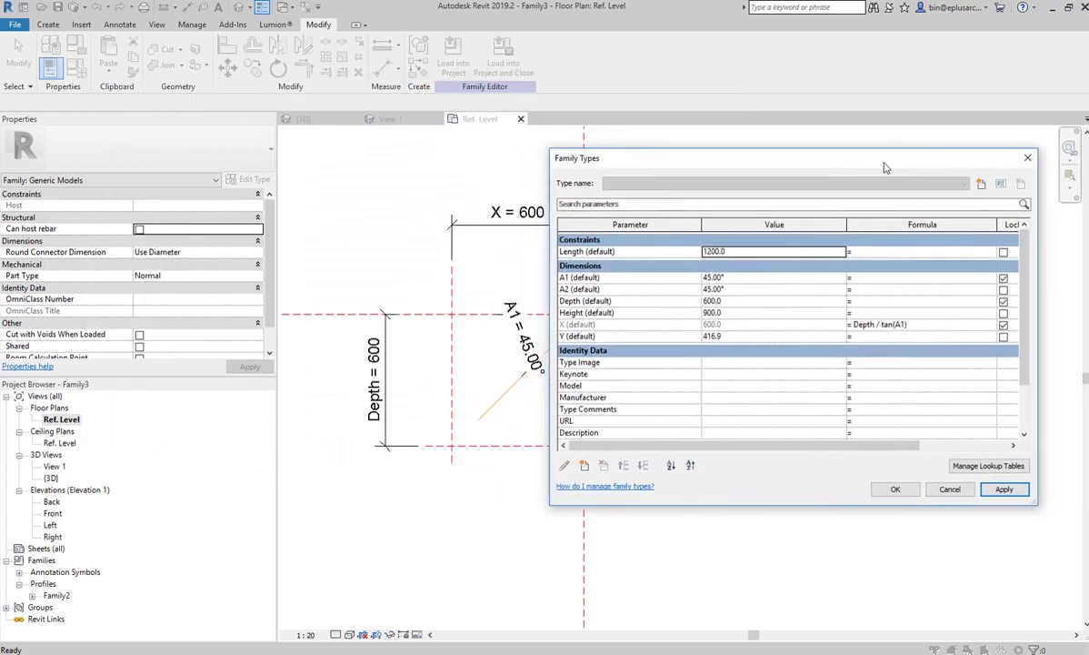
{"action": "left_click", "coordinate": [1005, 279]}
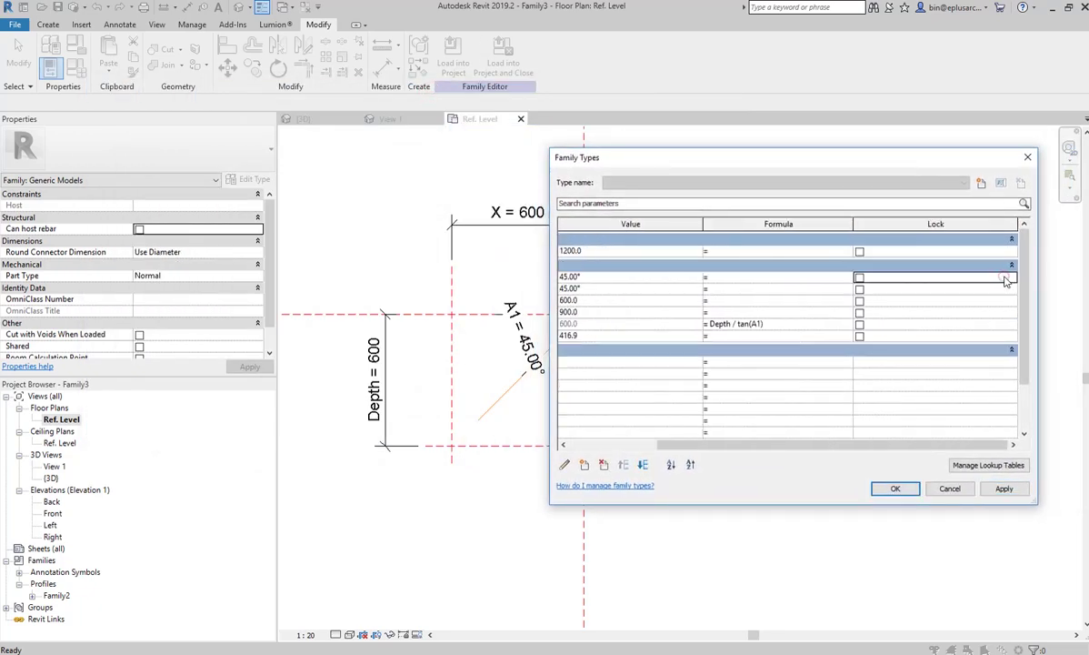
{"action": "left_click", "coordinate": [897, 488]}
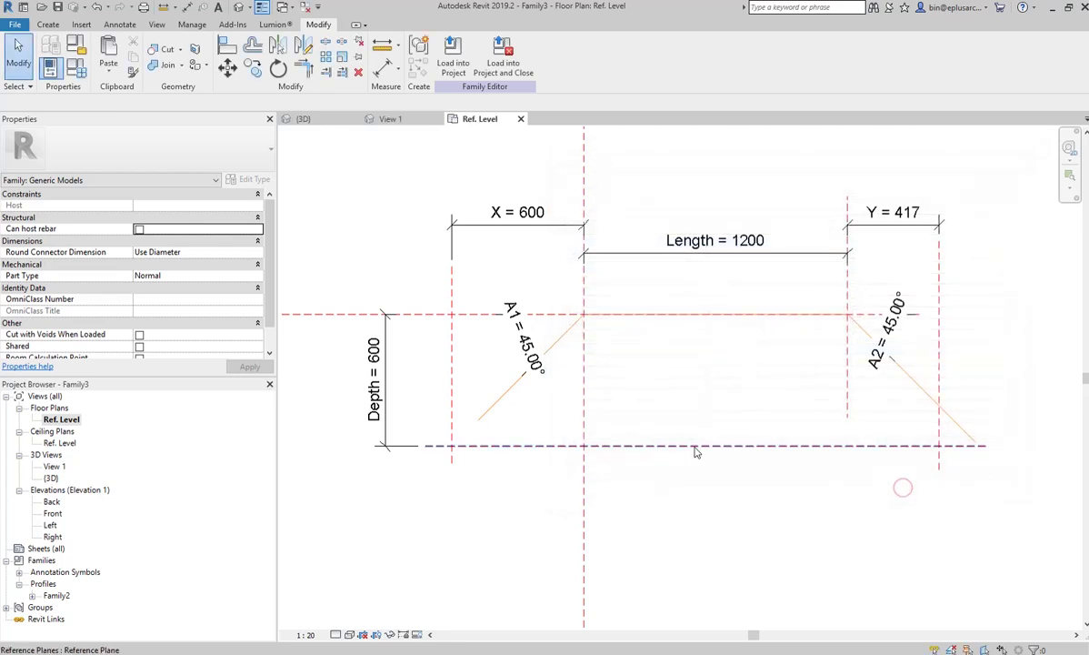
Drag the left angled reference line so A1 reads 56° and X updates to 405
{"action": "left_click_drag", "start_coordinate": [479, 420], "coordinate": [432, 488]}
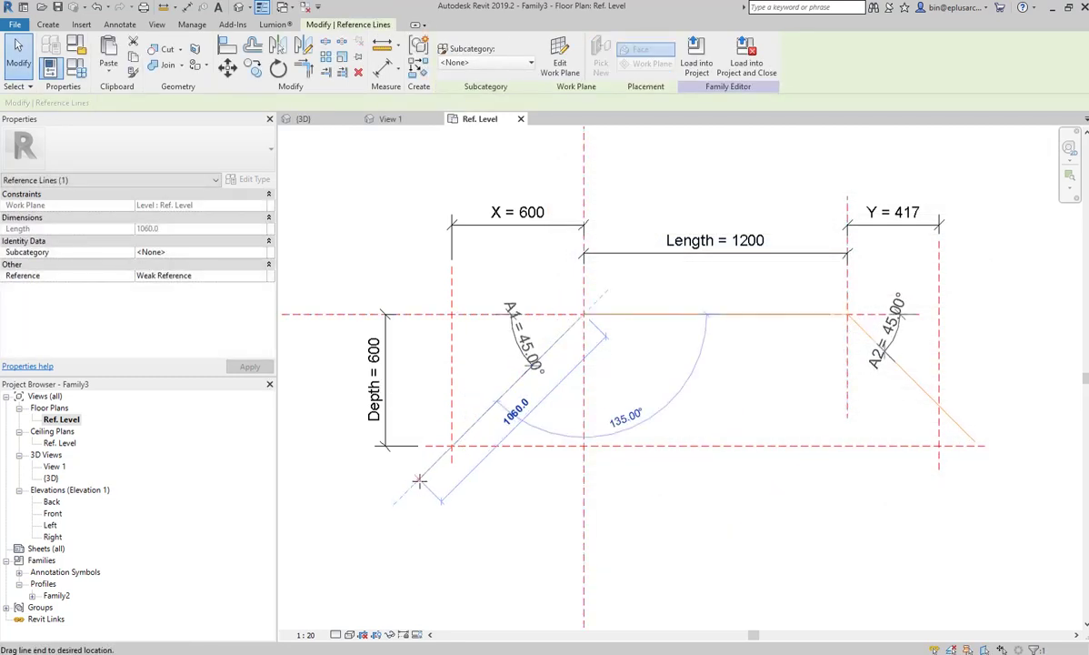
{"action": "left_click_drag", "start_coordinate": [466, 490], "coordinate": [412, 469]}
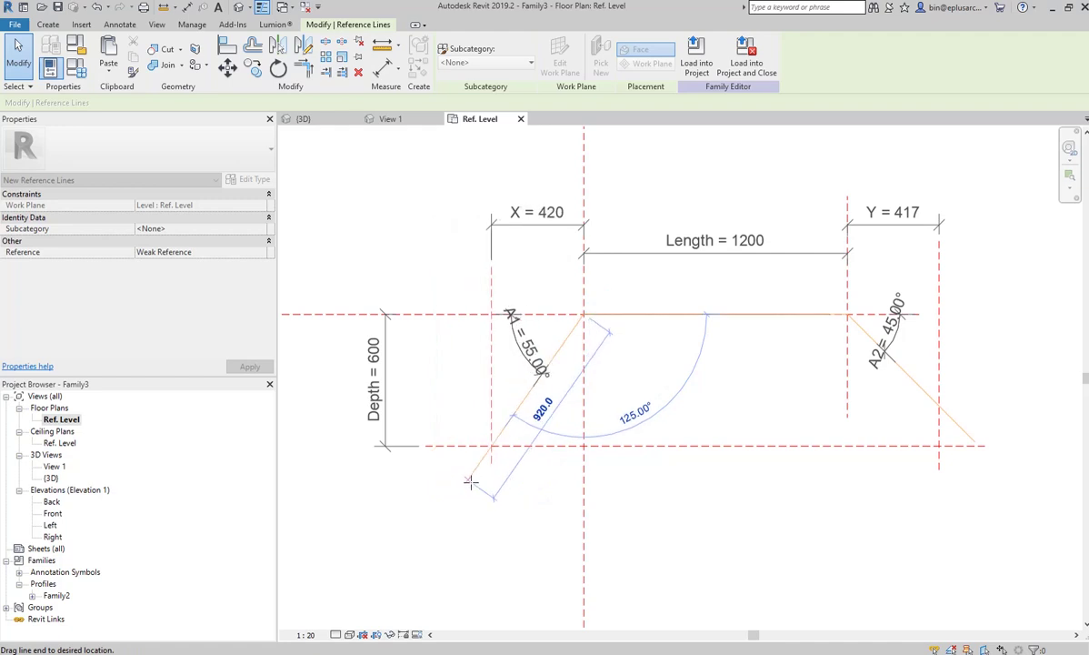
{"action": "left_click_drag", "start_coordinate": [412, 468], "coordinate": [469, 491]}
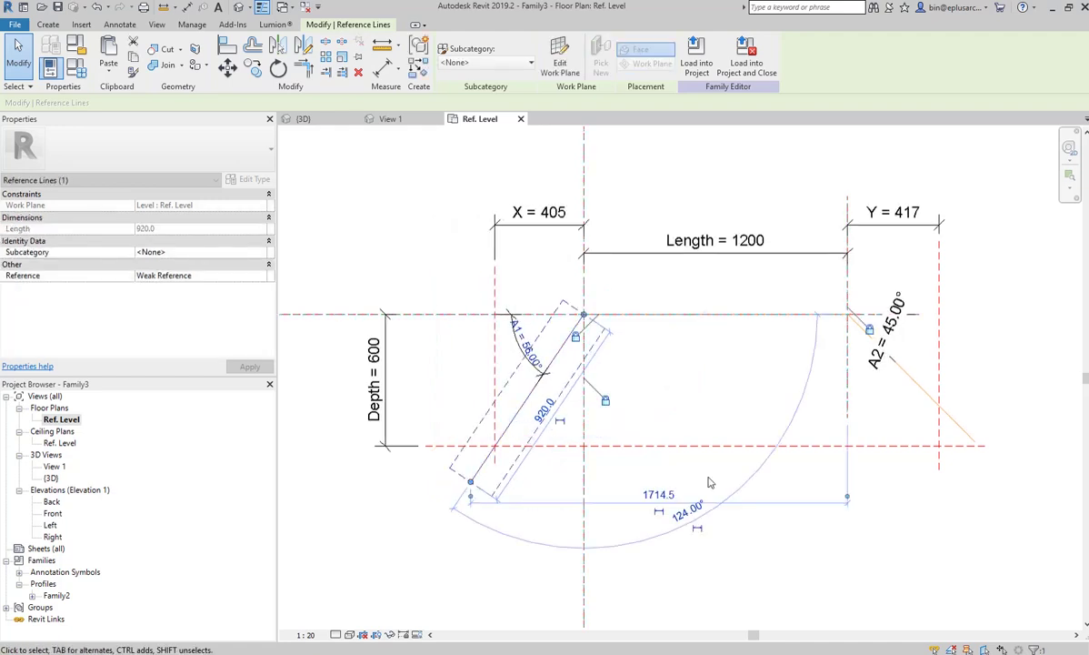
{"action": "left_click", "coordinate": [574, 433]}
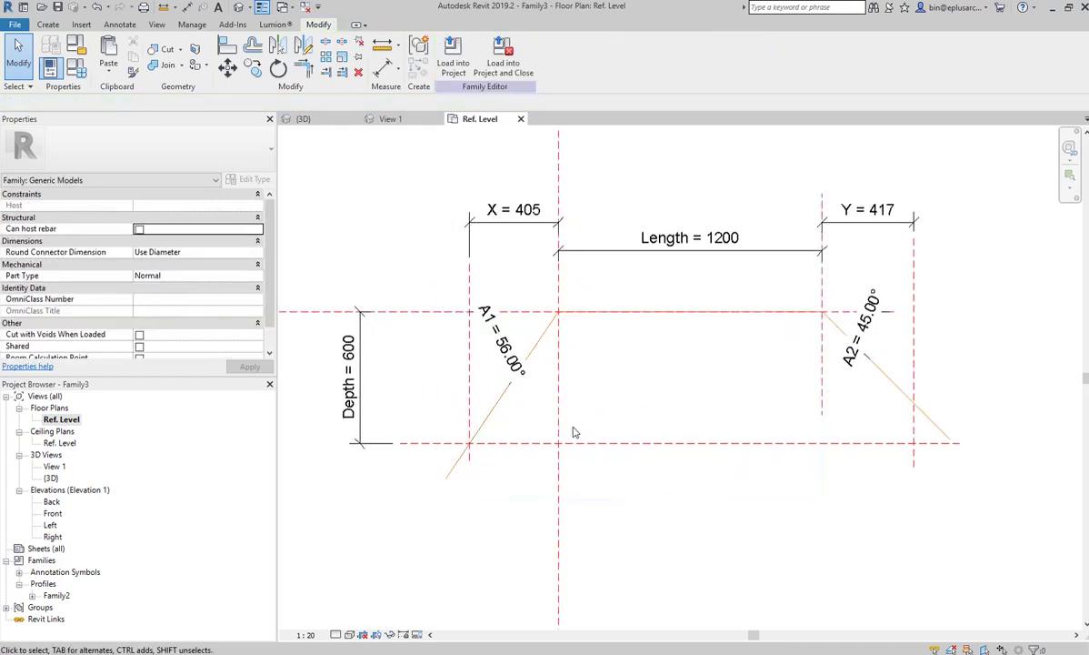
Try swinging the A1 line past 90°, then cancel the resulting invalid-value error
{"action": "left_click", "coordinate": [514, 416]}
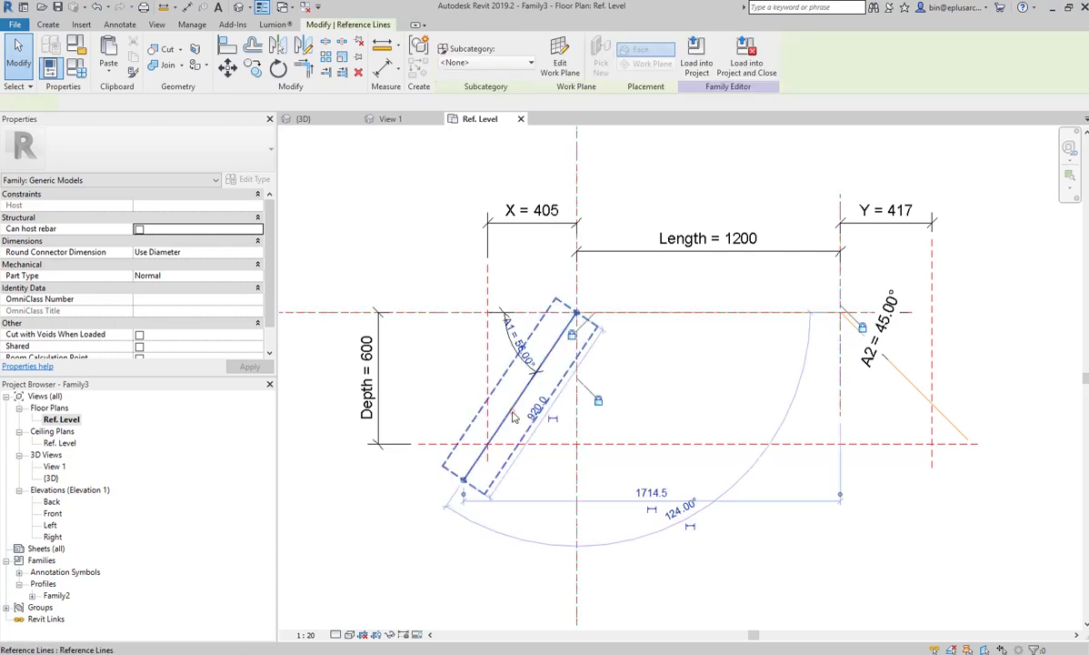
{"action": "mouse_move", "coordinate": [462, 479]}
{"action": "left_mouse_down"}
{"action": "mouse_move", "coordinate": [513, 491]}
{"action": "mouse_move", "coordinate": [498, 498]}
{"action": "mouse_move", "coordinate": [432, 472]}
{"action": "mouse_move", "coordinate": [578, 501]}
{"action": "mouse_move", "coordinate": [636, 482]}
{"action": "mouse_move", "coordinate": [666, 494]}
{"action": "left_mouse_up"}
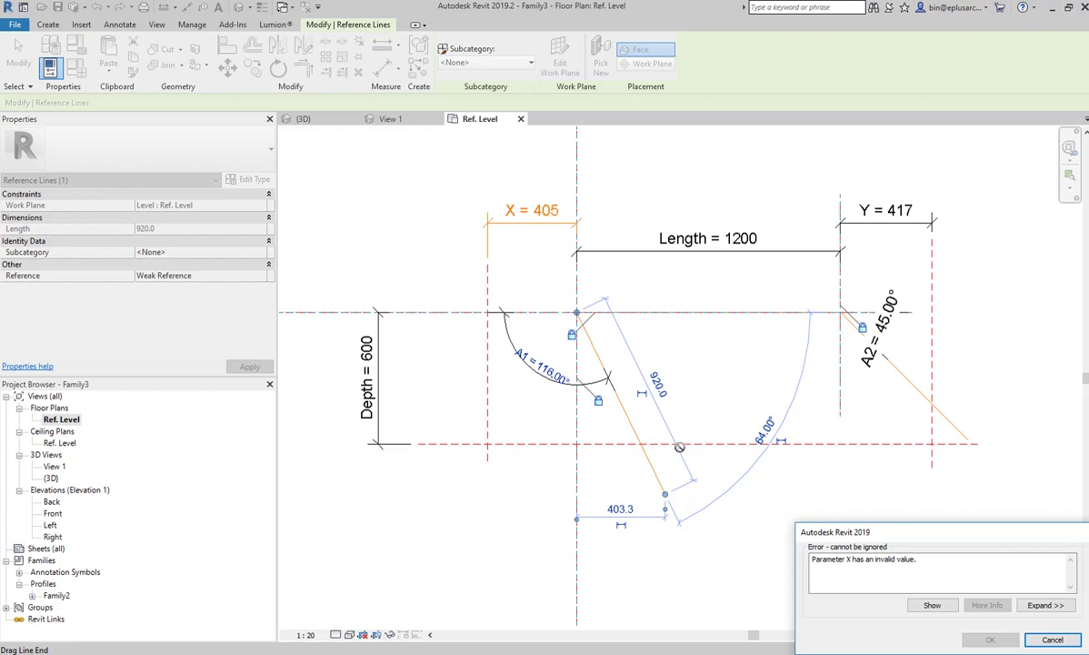
{"action": "key", "text": "Escape"}
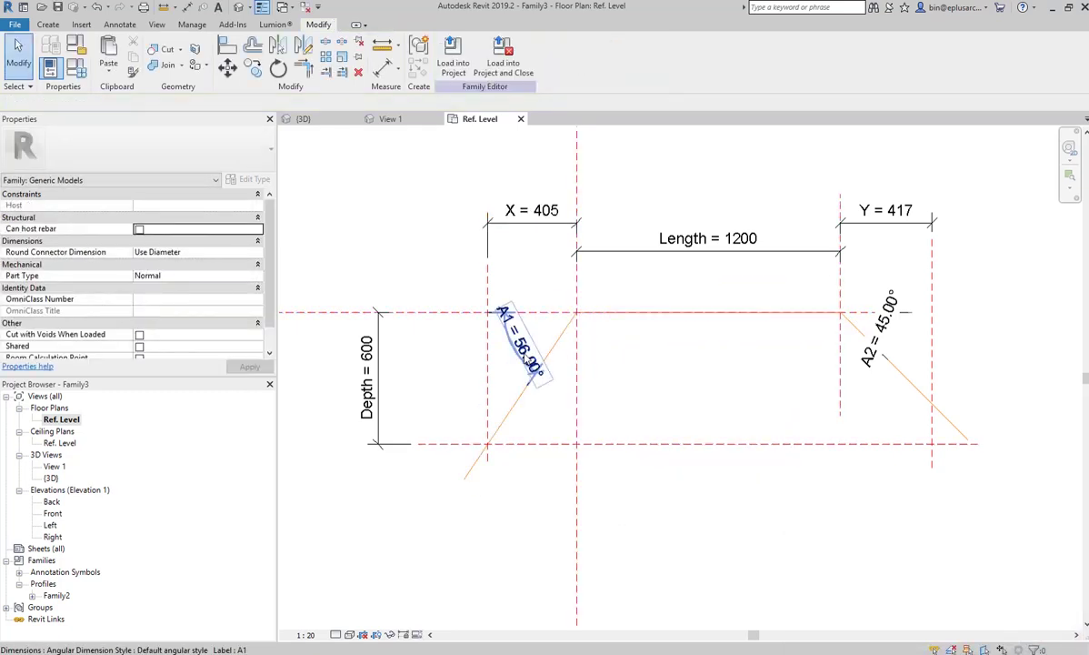
{"action": "middle_click_drag", "start_coordinate": [530, 363], "coordinate": [517, 363]}
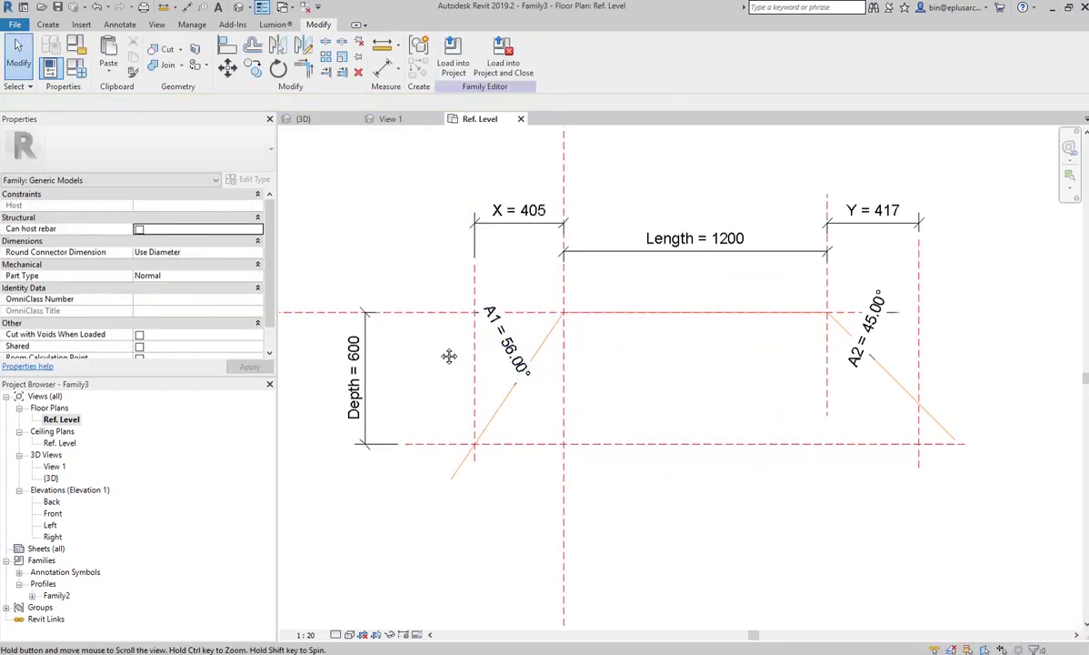
Replace X's formula with if(A1 < 90°, Depth / tan(A1), 0 mm) and apply it
{"action": "left_click", "coordinate": [84, 72]}
{"action": "left_click_drag", "start_coordinate": [668, 164], "coordinate": [716, 168]}
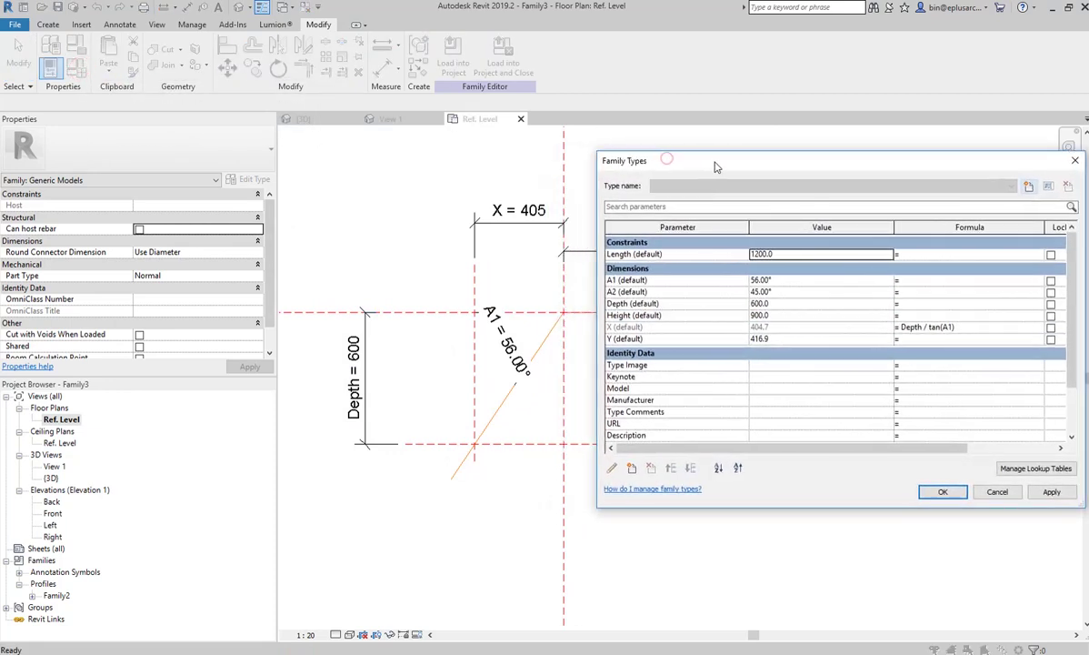
{"action": "left_click", "coordinate": [902, 329]}
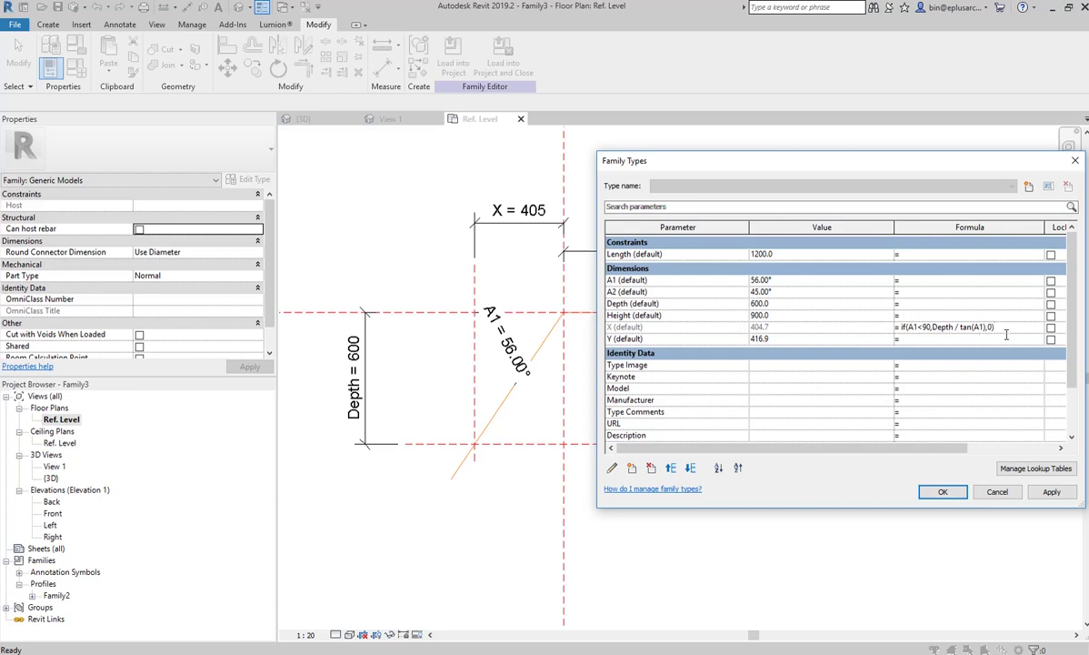
{"action": "left_click", "coordinate": [1008, 337]}
{"action": "left_click", "coordinate": [1052, 491]}
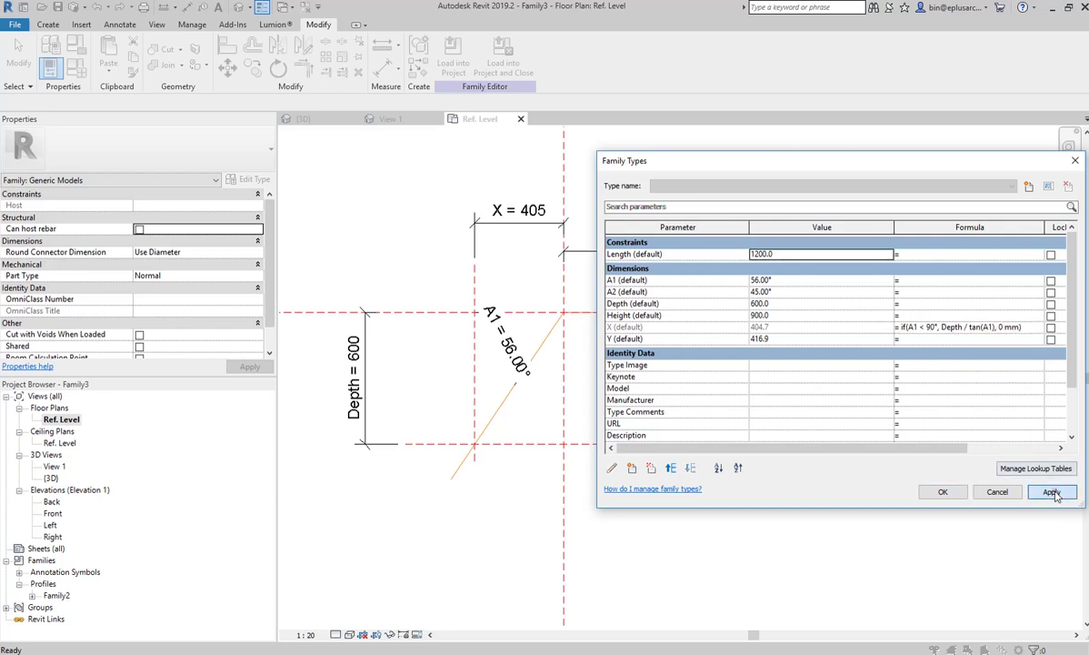
{"action": "left_click", "coordinate": [941, 492]}
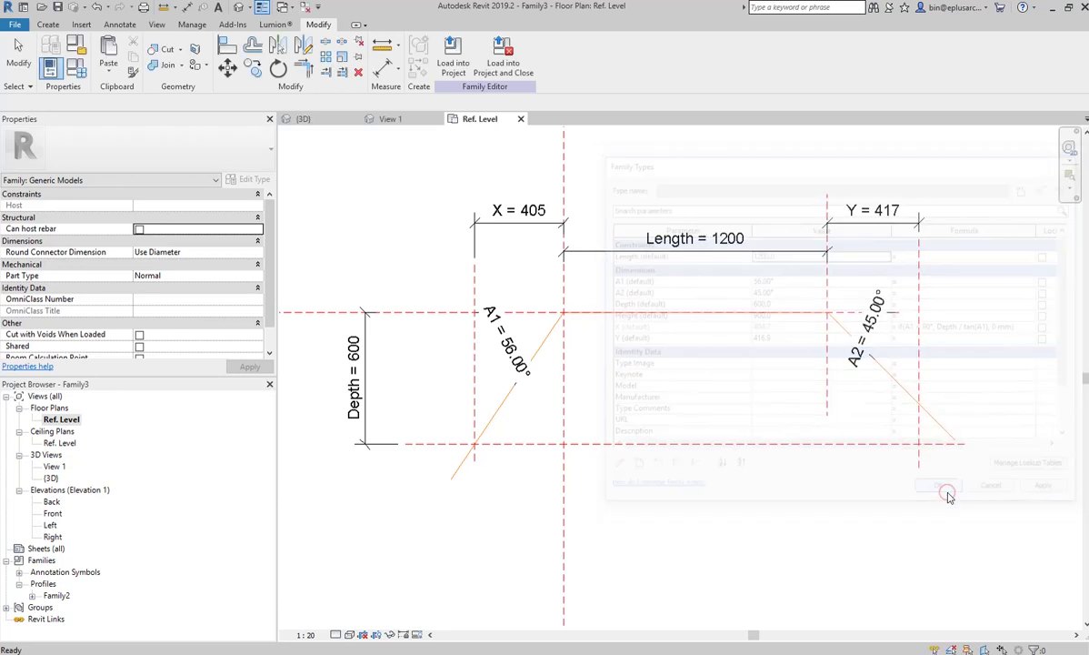
Swing the A1 reference line to 66° so X recalculates to 267, then reopen Family Types
{"action": "left_click", "coordinate": [462, 464]}
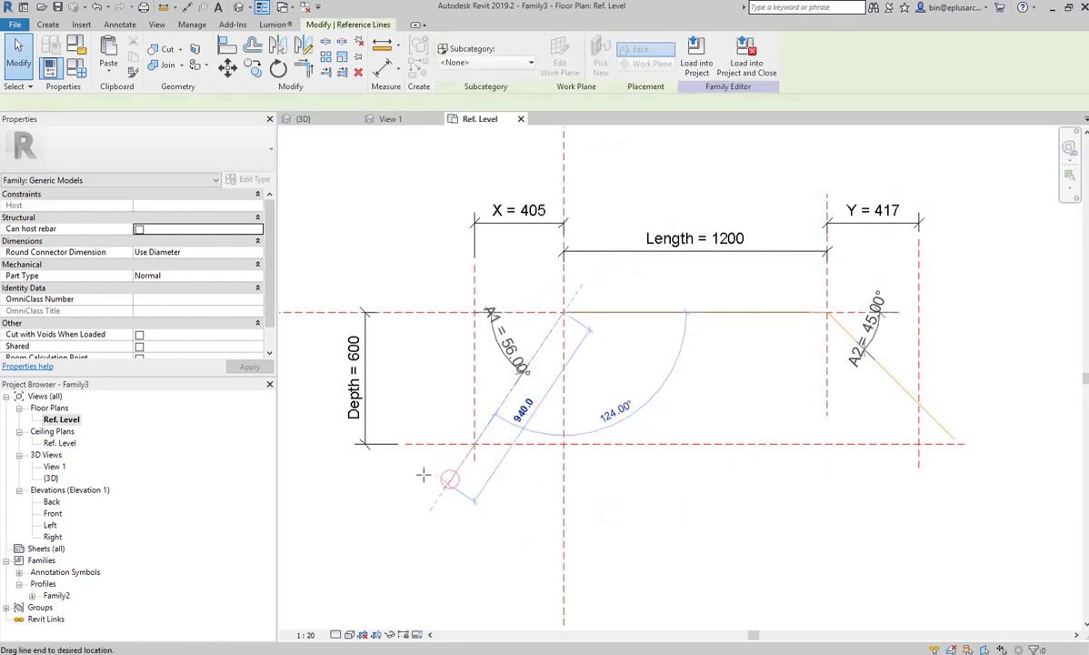
{"action": "mouse_move", "coordinate": [406, 465]}
{"action": "left_mouse_down"}
{"action": "mouse_move", "coordinate": [562, 487]}
{"action": "mouse_move", "coordinate": [702, 481]}
{"action": "mouse_move", "coordinate": [669, 503]}
{"action": "mouse_move", "coordinate": [484, 512]}
{"action": "mouse_move", "coordinate": [422, 491]}
{"action": "left_mouse_up"}
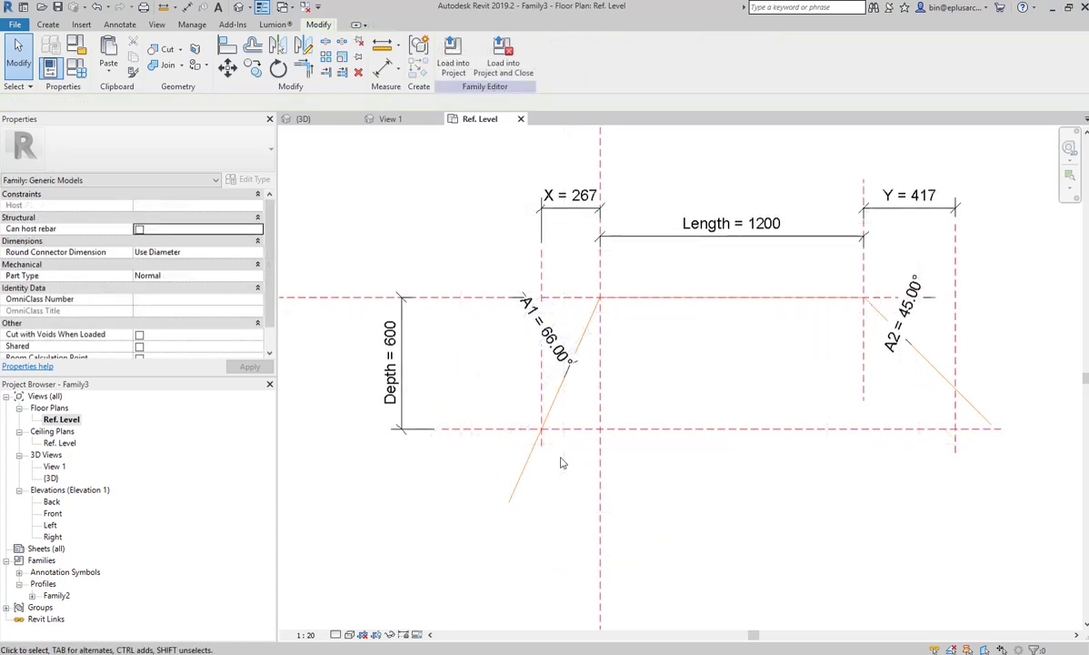
{"action": "middle_click_drag", "start_coordinate": [750, 476], "coordinate": [636, 465]}
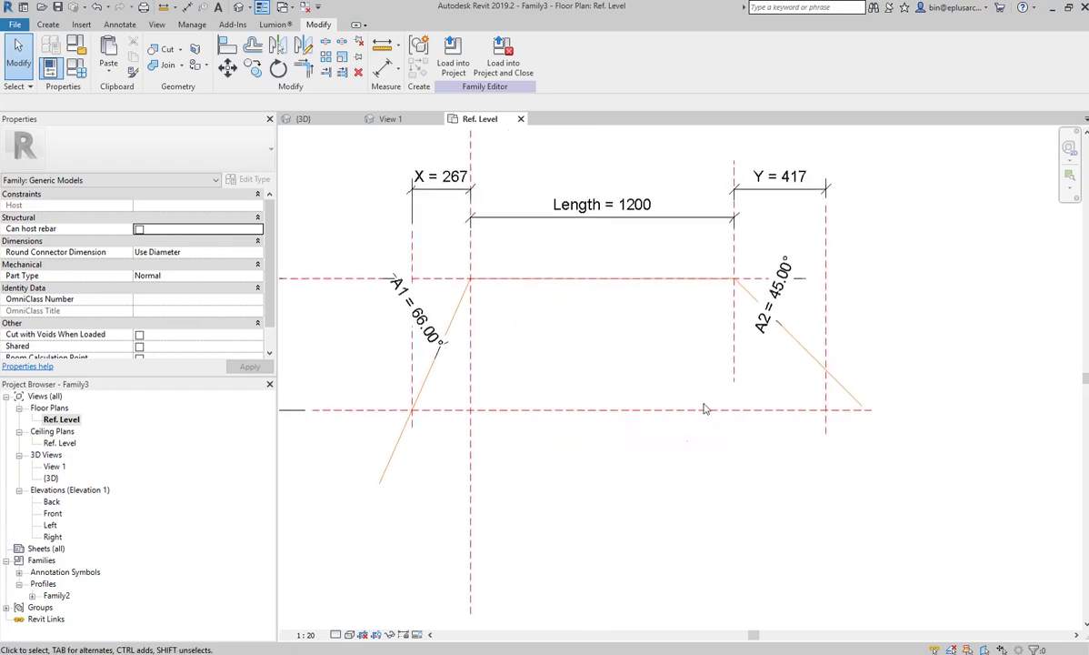
{"action": "left_click", "coordinate": [75, 68]}
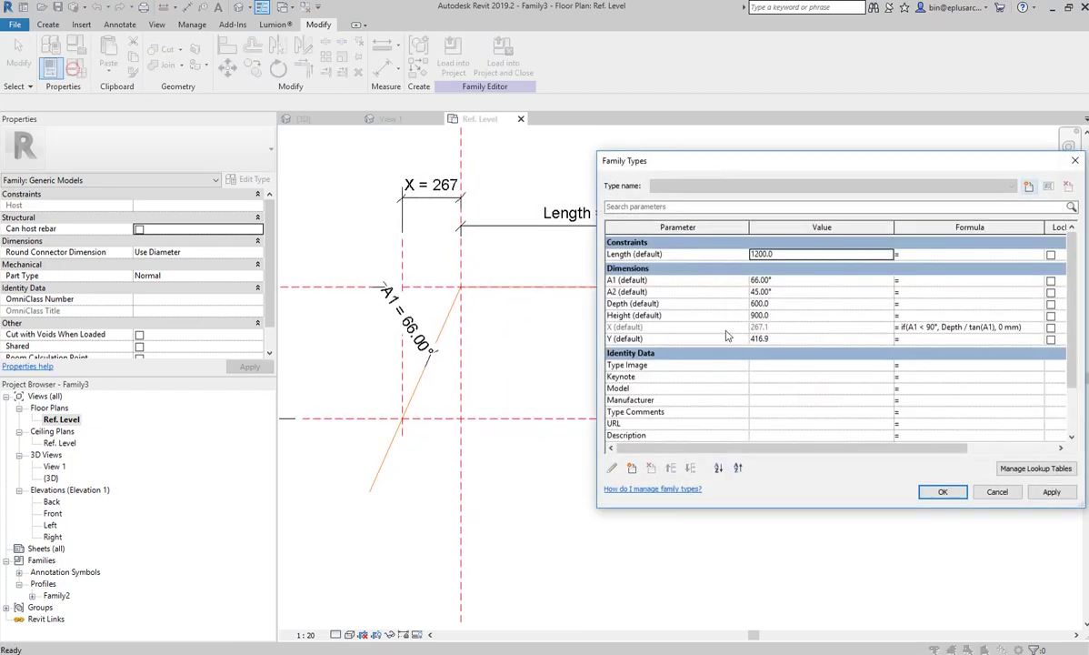
Copy X's formula into Y, changing A1 to A2, giving if(A2 < 90°, Depth / tan(A2), 0 mm)
{"action": "left_click", "coordinate": [1026, 329]}
{"action": "left_click_drag", "start_coordinate": [1029, 333], "coordinate": [854, 329]}
{"action": "key", "text": "ctrl+c"}
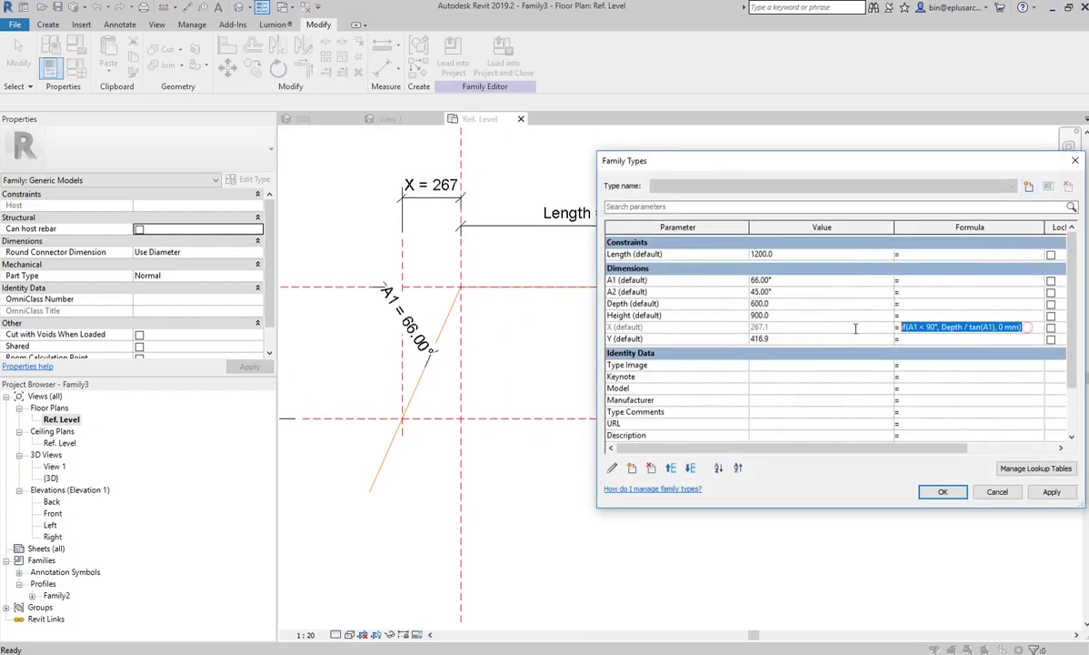
{"action": "left_click", "coordinate": [930, 340]}
{"action": "key", "text": "ctrl+v"}
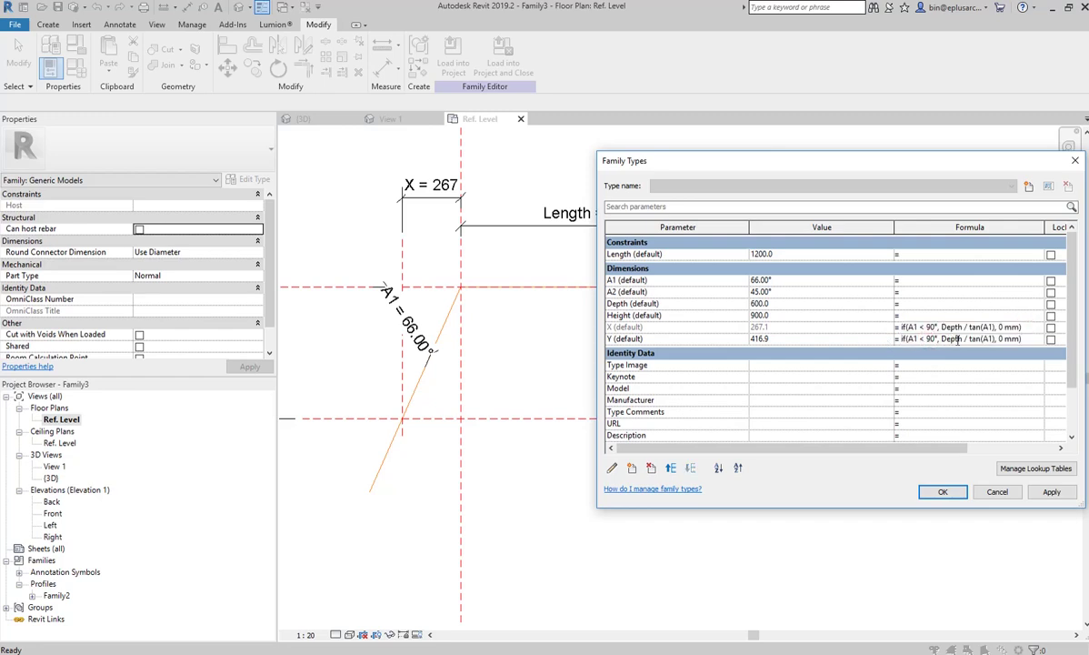
{"action": "left_click", "coordinate": [922, 341]}
{"action": "key", "text": "BackSpace"}
{"action": "left_click", "coordinate": [1051, 491]}
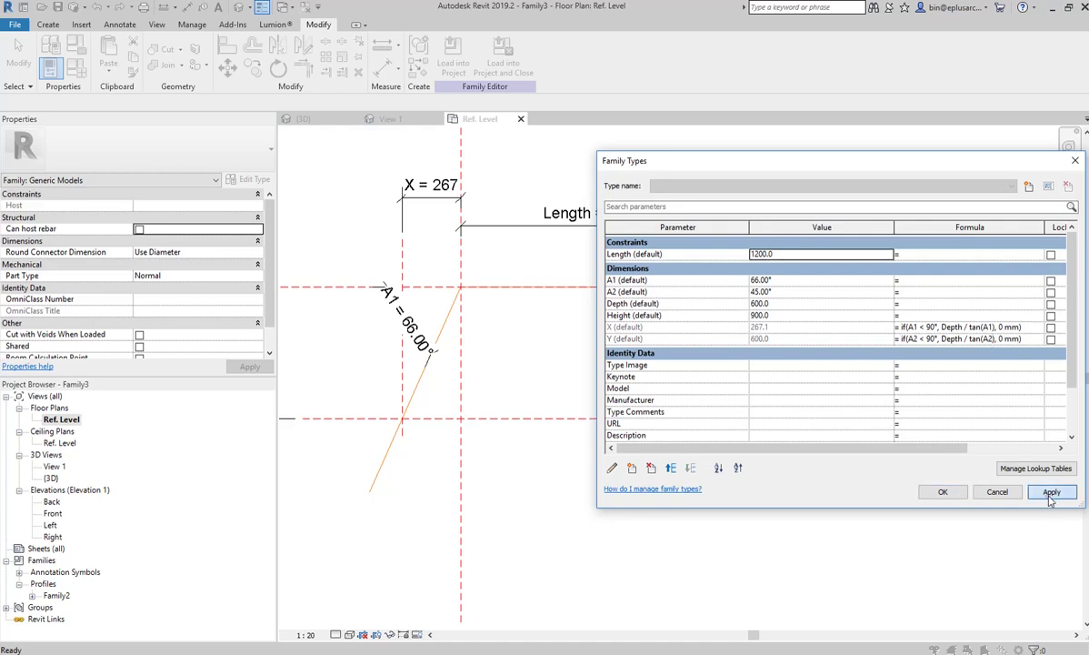
{"action": "left_click", "coordinate": [943, 491]}
{"action": "scroll", "coordinate": [864, 427], "scroll_direction": "down", "scroll_amount": 2}
{"action": "scroll", "coordinate": [892, 437], "scroll_direction": "down", "scroll_amount": 1}
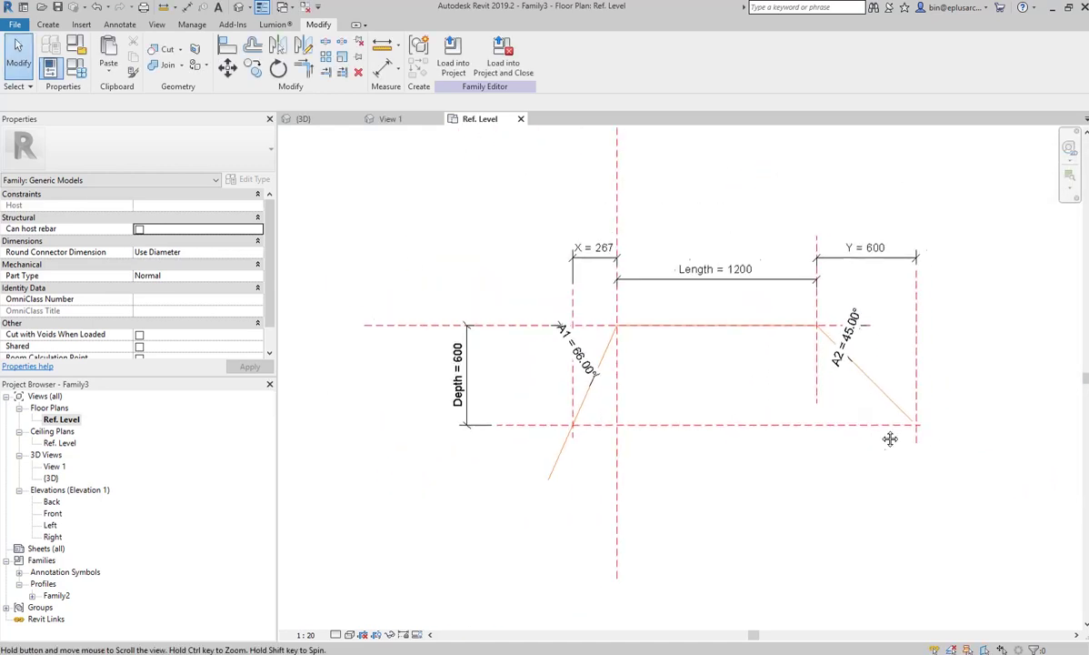
{"action": "scroll", "coordinate": [891, 437], "scroll_direction": "down", "scroll_amount": 1}
Flex A2 through 60°, 90° and 120°, confirming Y reaches 0 at 90° and above
{"action": "left_click", "coordinate": [78, 69]}
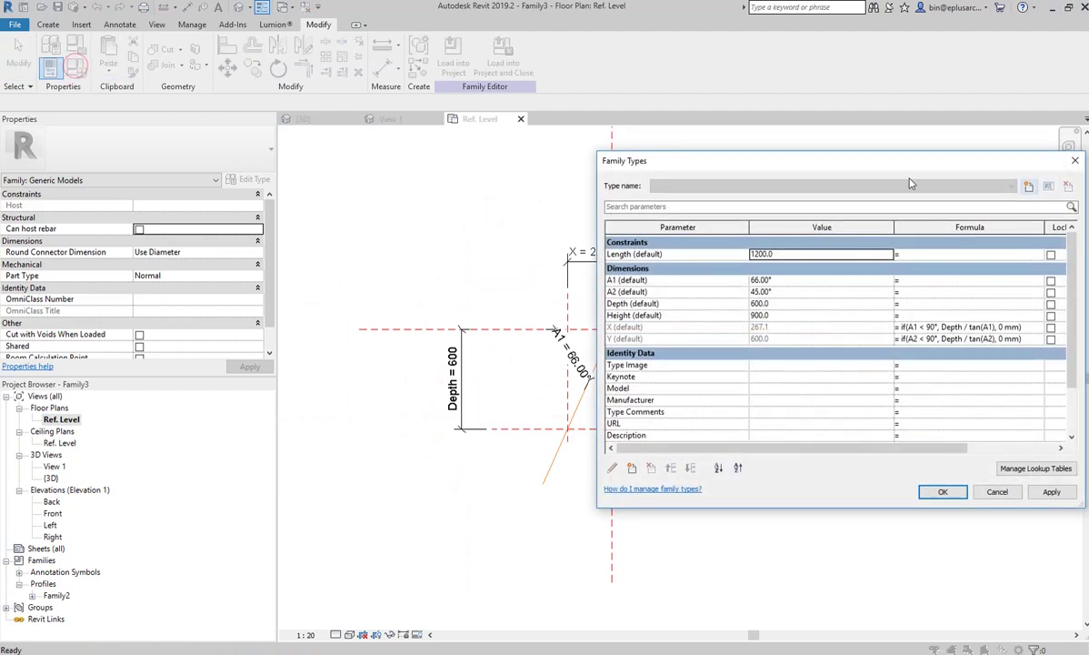
{"action": "mouse_move", "coordinate": [910, 161]}
{"action": "left_mouse_down"}
{"action": "mouse_move", "coordinate": [588, 149]}
{"action": "mouse_move", "coordinate": [420, 122]}
{"action": "left_mouse_up"}
{"action": "left_click", "coordinate": [302, 256]}
{"action": "type", "text": "60"}
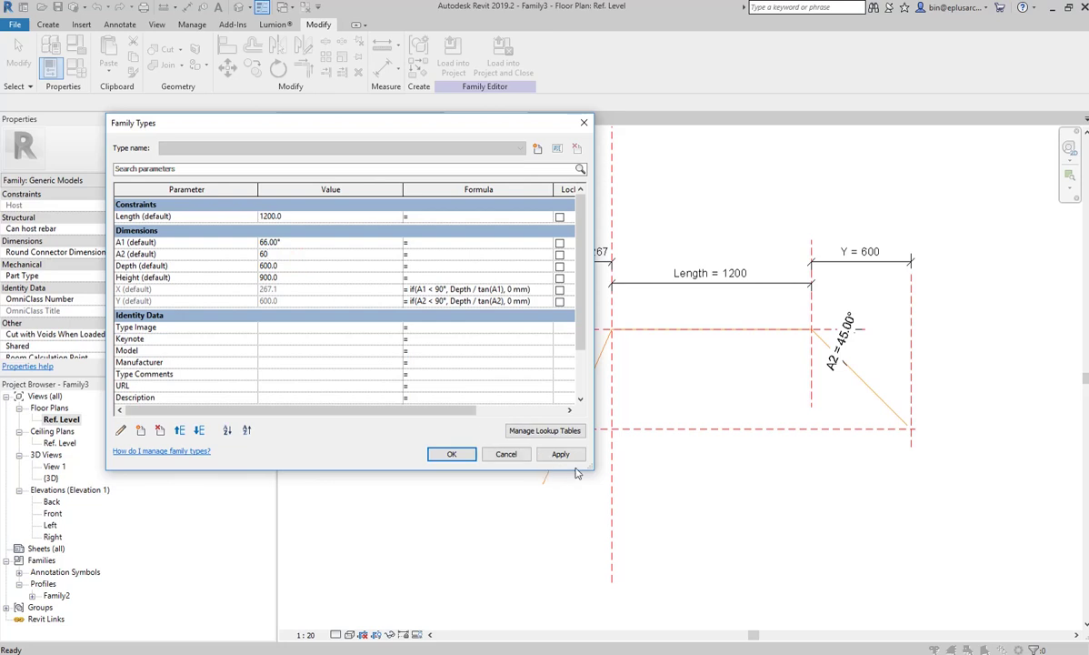
{"action": "left_click", "coordinate": [565, 455]}
{"action": "left_click", "coordinate": [298, 256]}
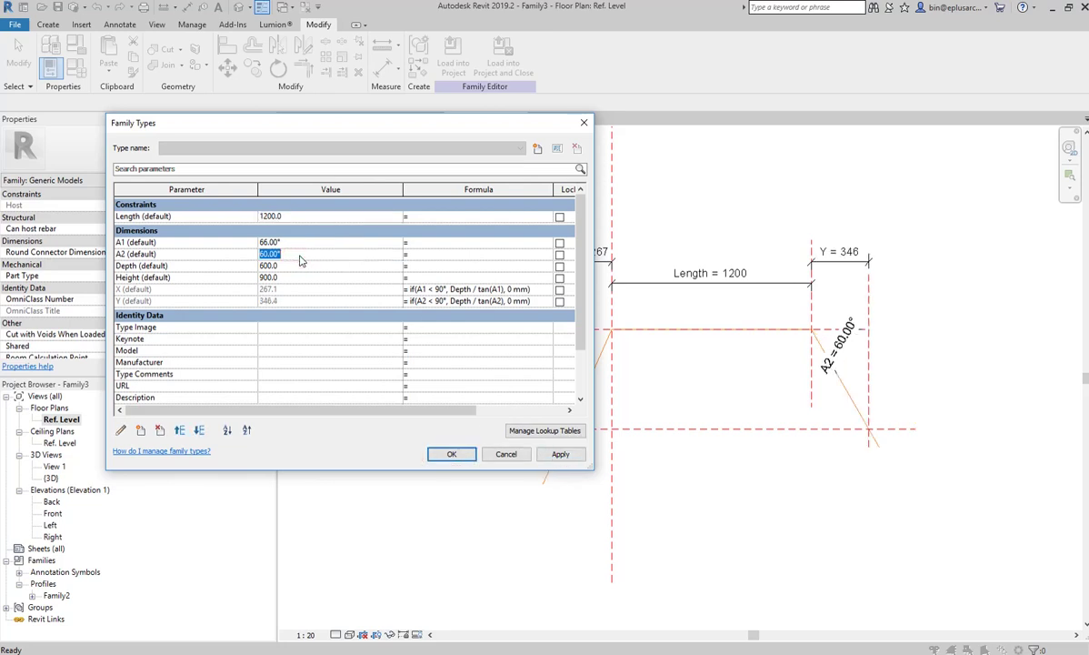
{"action": "type", "text": "90"}
{"action": "left_click", "coordinate": [561, 456]}
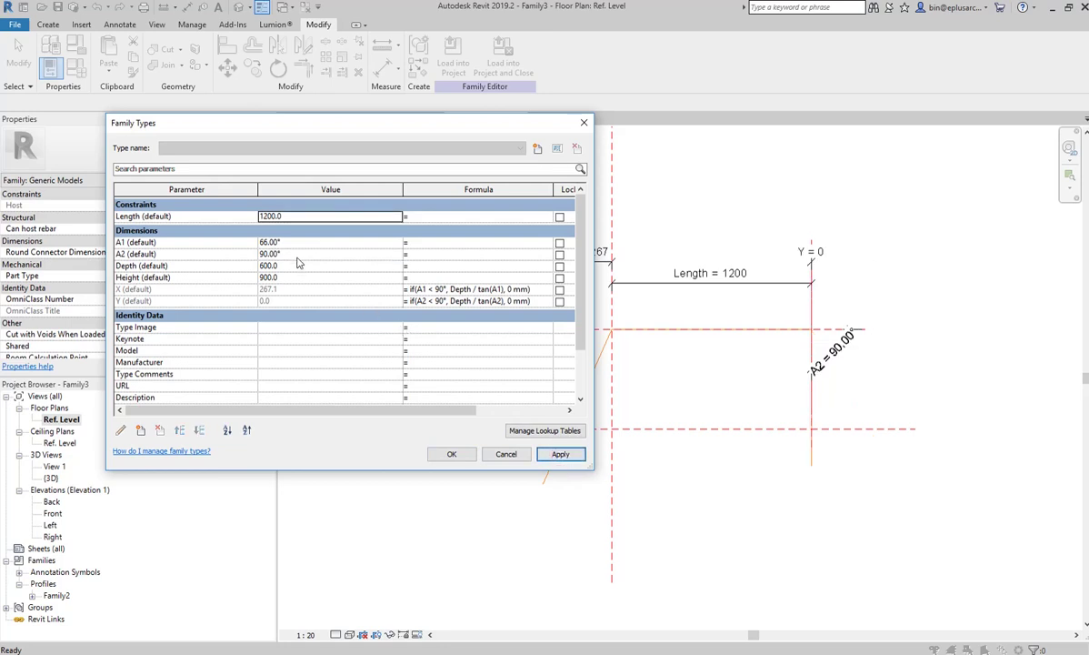
{"action": "left_click", "coordinate": [299, 255]}
{"action": "type", "text": "120"}
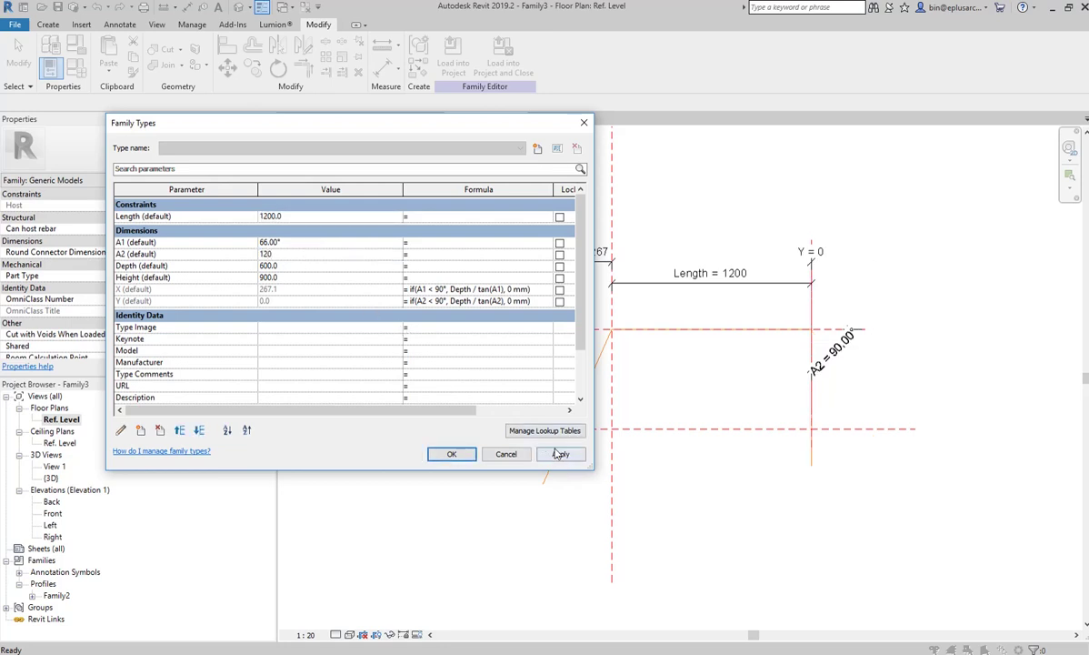
{"action": "left_click", "coordinate": [559, 455]}
{"action": "left_click", "coordinate": [451, 454]}
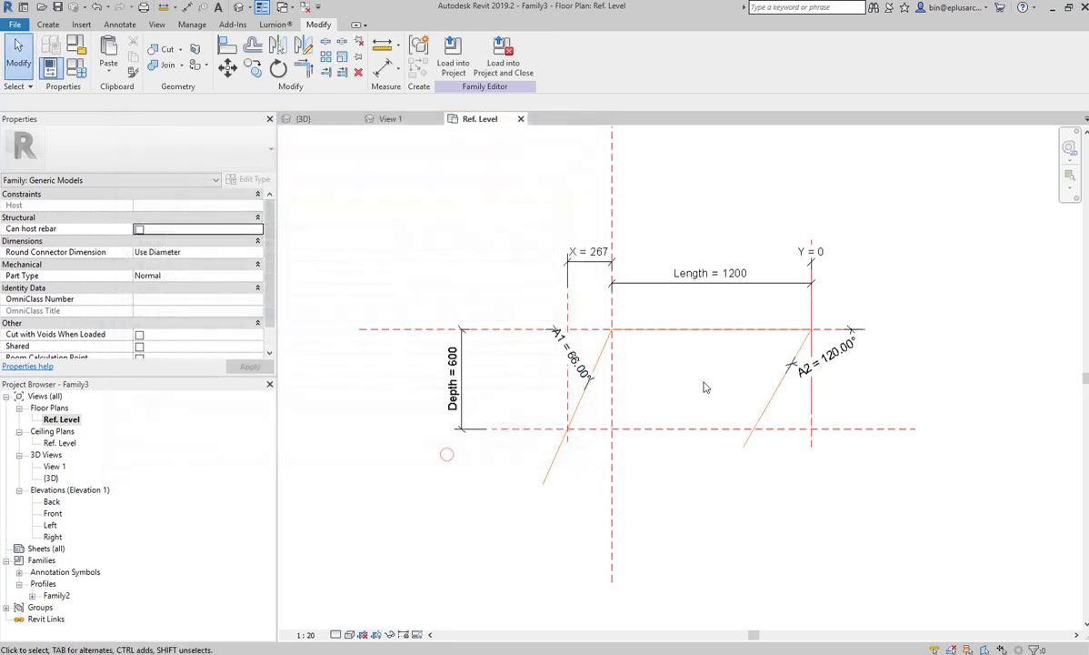
{"action": "scroll", "coordinate": [705, 383], "scroll_direction": "up", "scroll_amount": 2}
{"action": "scroll", "coordinate": [740, 382], "scroll_direction": "up", "scroll_amount": 1}
{"action": "scroll", "coordinate": [745, 378], "scroll_direction": "up", "scroll_amount": 1}
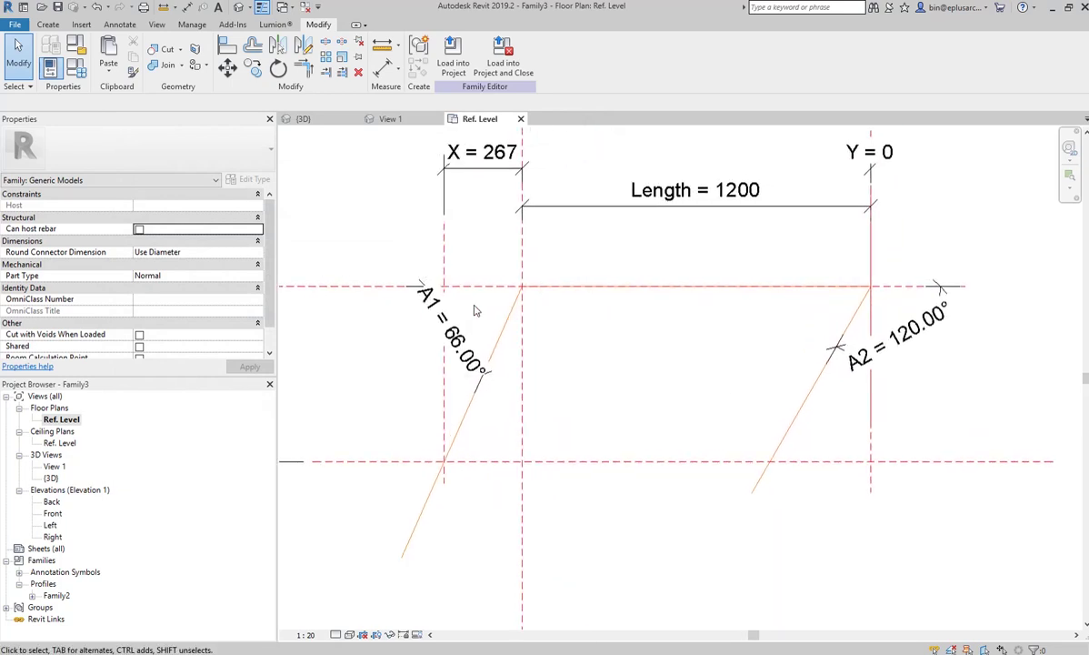
{"action": "left_click", "coordinate": [42, 26]}
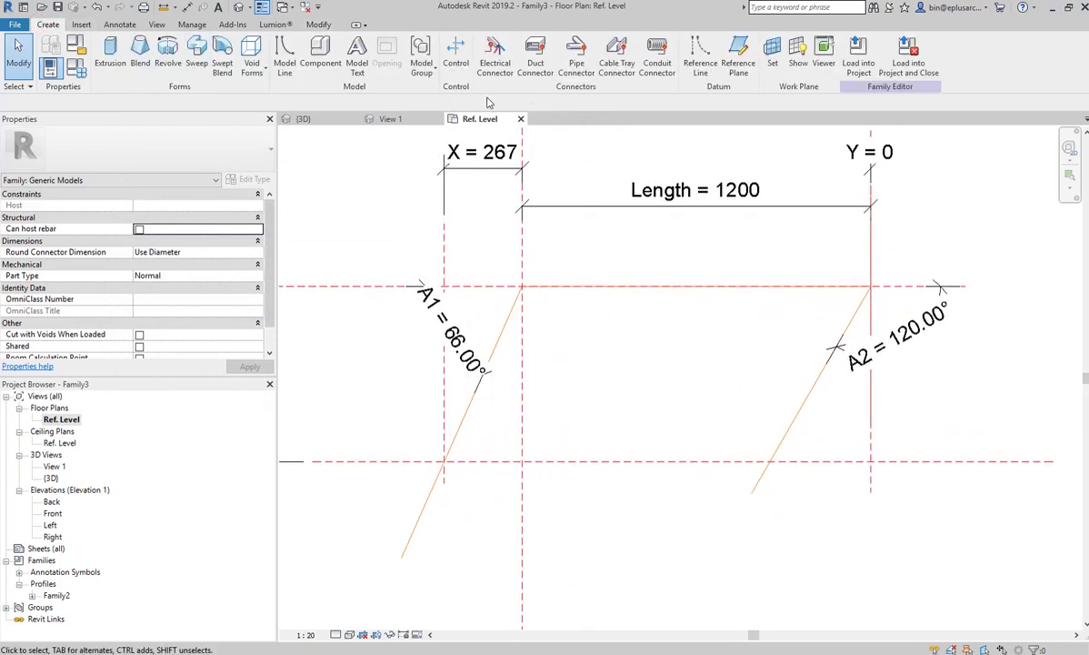
Pick the top reference line as a locked sweep path, aligning its left end to the X plane
{"action": "left_click", "coordinate": [196, 54]}
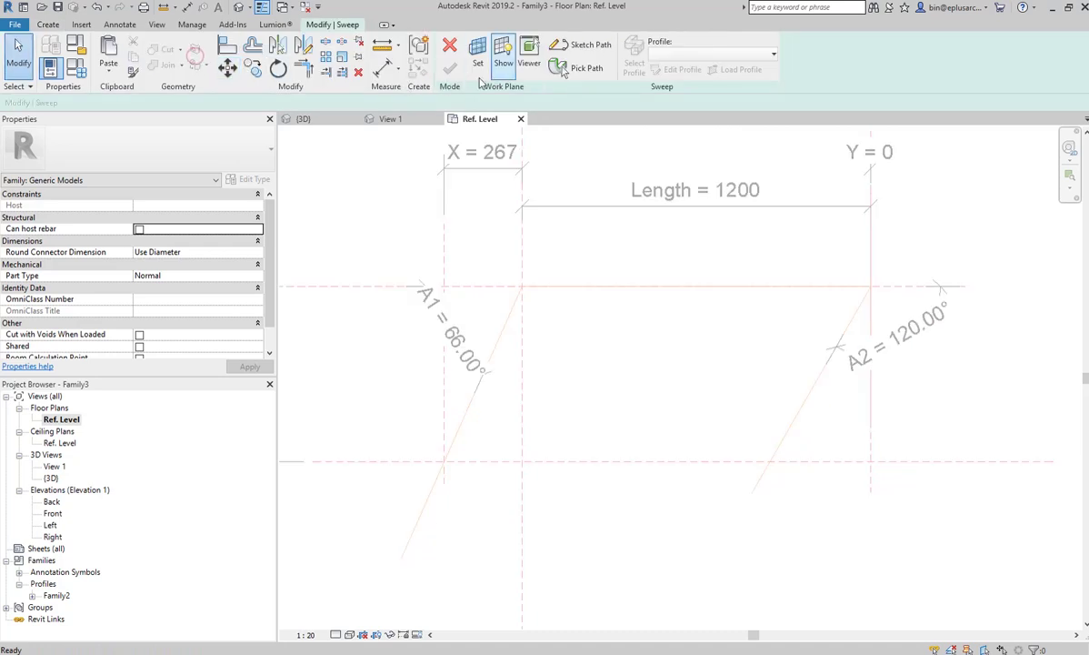
{"action": "left_click", "coordinate": [579, 44]}
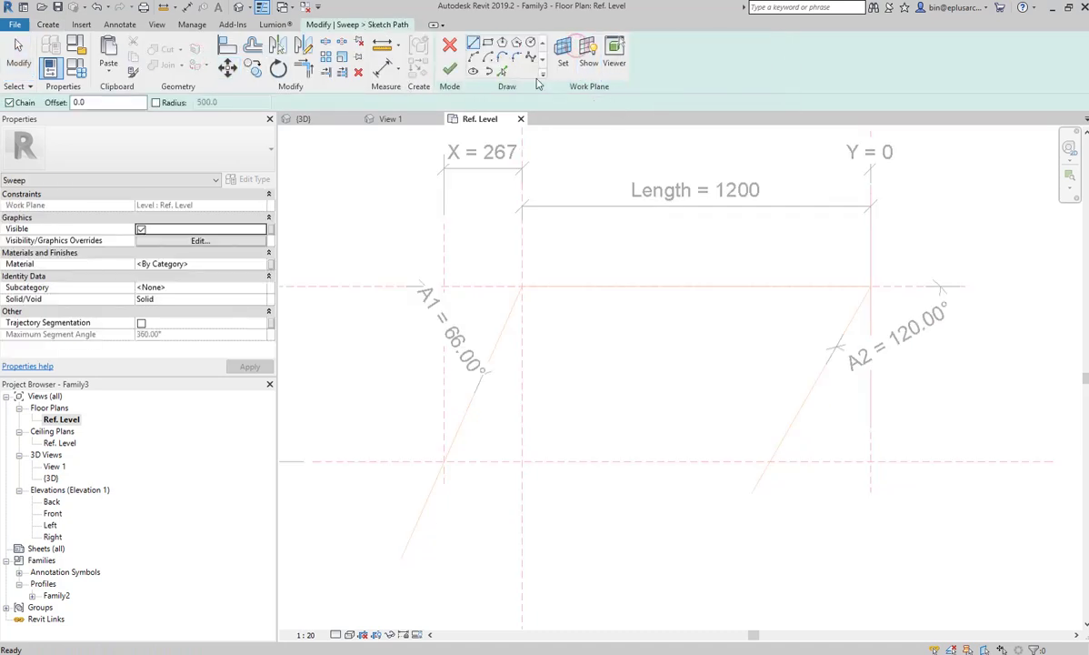
{"action": "left_click", "coordinate": [502, 71]}
{"action": "left_click", "coordinate": [589, 285]}
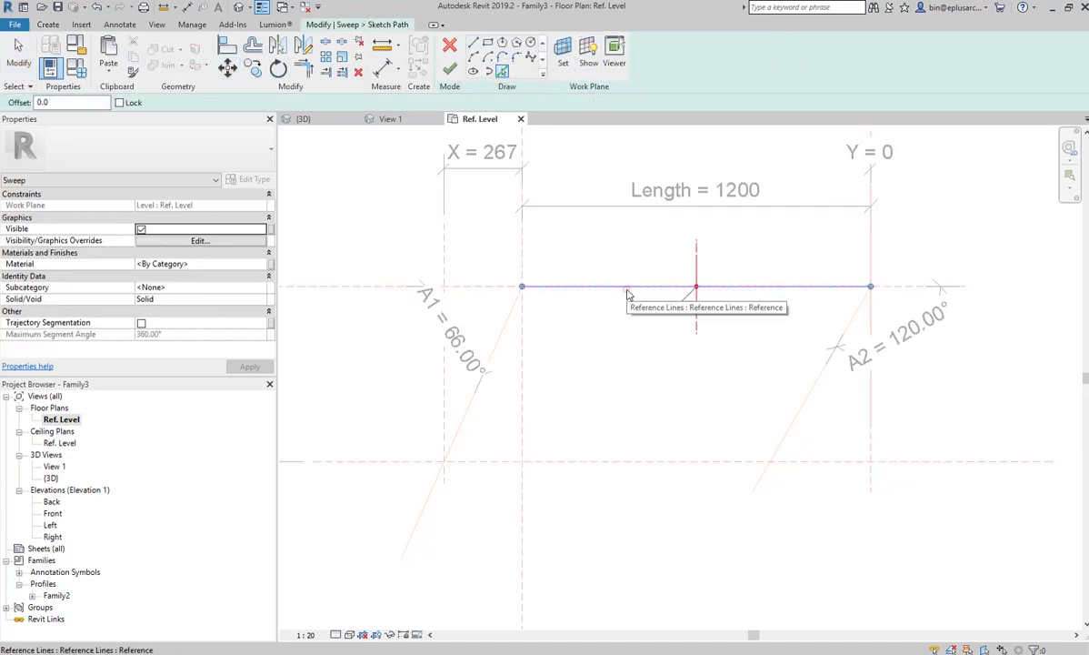
{"action": "left_click", "coordinate": [673, 311]}
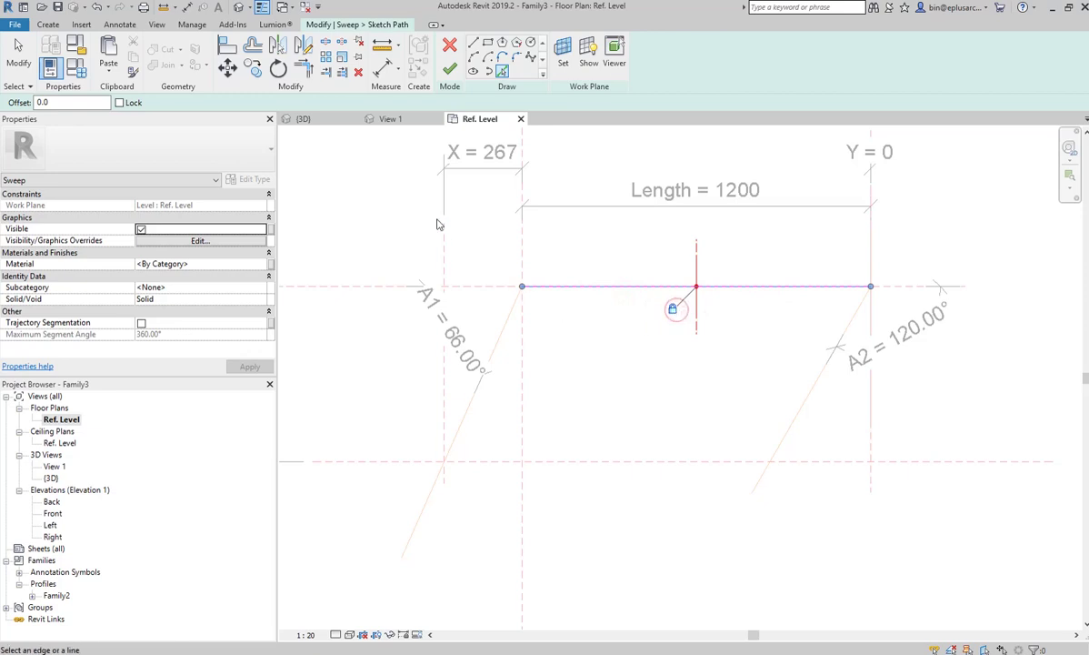
{"action": "left_click", "coordinate": [227, 46]}
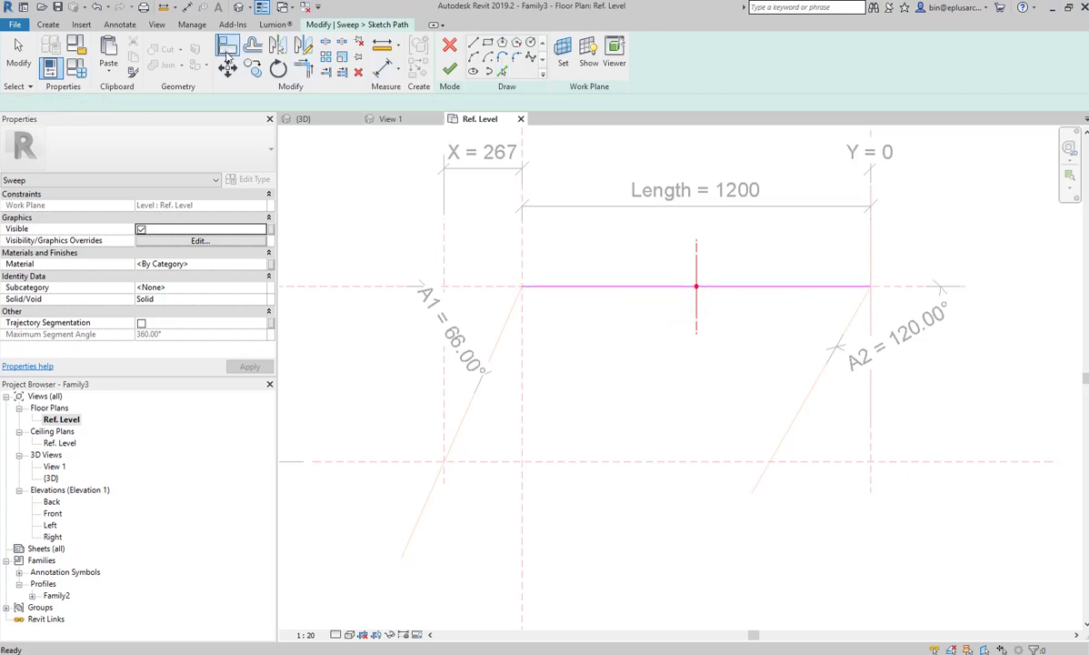
{"action": "left_click", "coordinate": [443, 242]}
{"action": "left_click", "coordinate": [518, 287]}
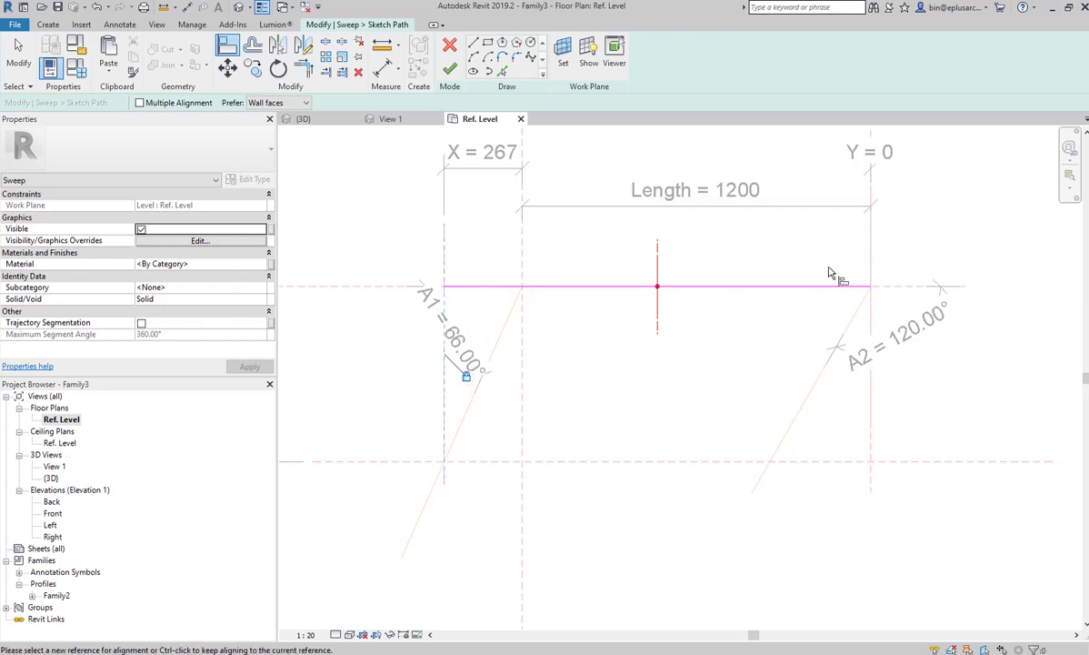
Align the path's right end to the Right reference plane and finish the path sketch
{"action": "middle_click_drag", "start_coordinate": [838, 275], "coordinate": [755, 291]}
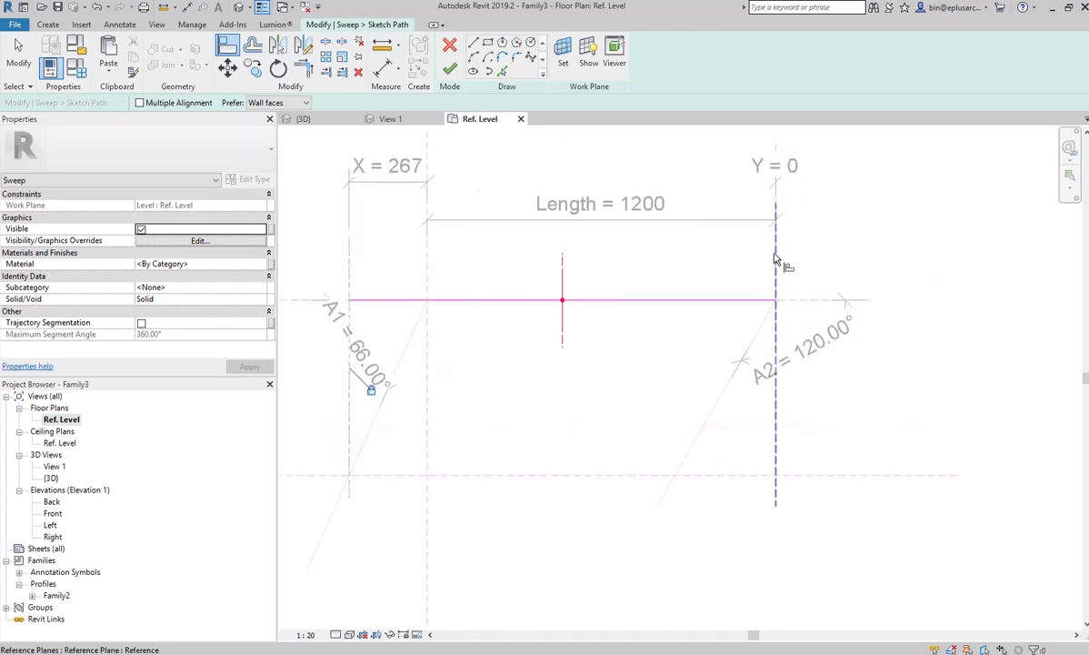
{"action": "key", "text": "Tab"}
{"action": "left_click", "coordinate": [775, 264]}
{"action": "middle_click_drag", "start_coordinate": [729, 275], "coordinate": [740, 313]}
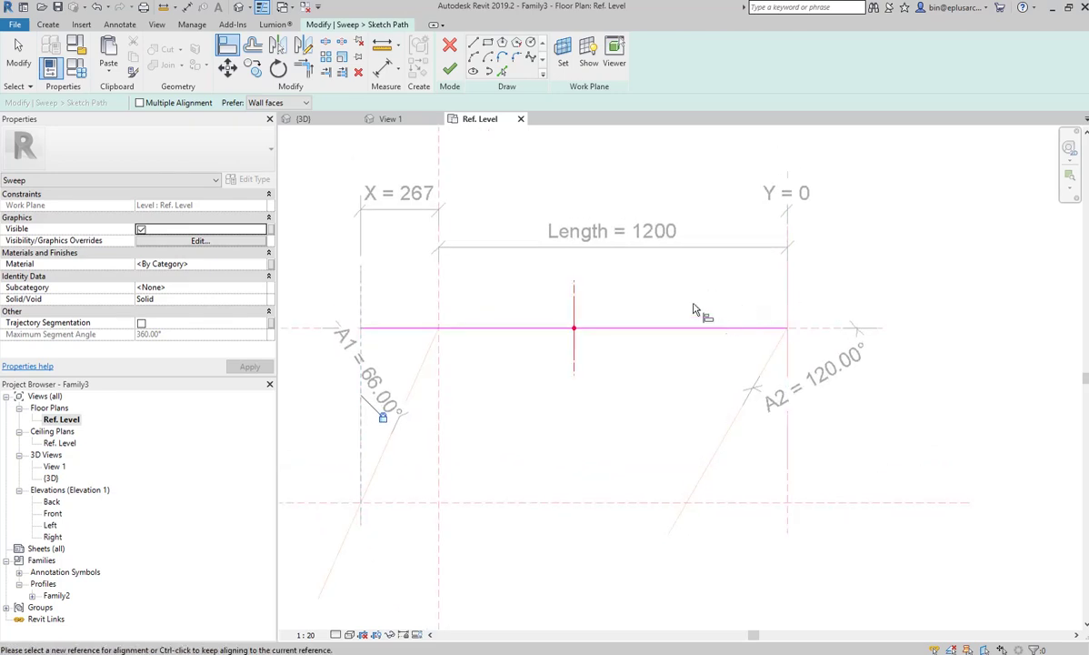
{"action": "middle_click_drag", "start_coordinate": [685, 287], "coordinate": [683, 289]}
{"action": "left_click", "coordinate": [450, 71]}
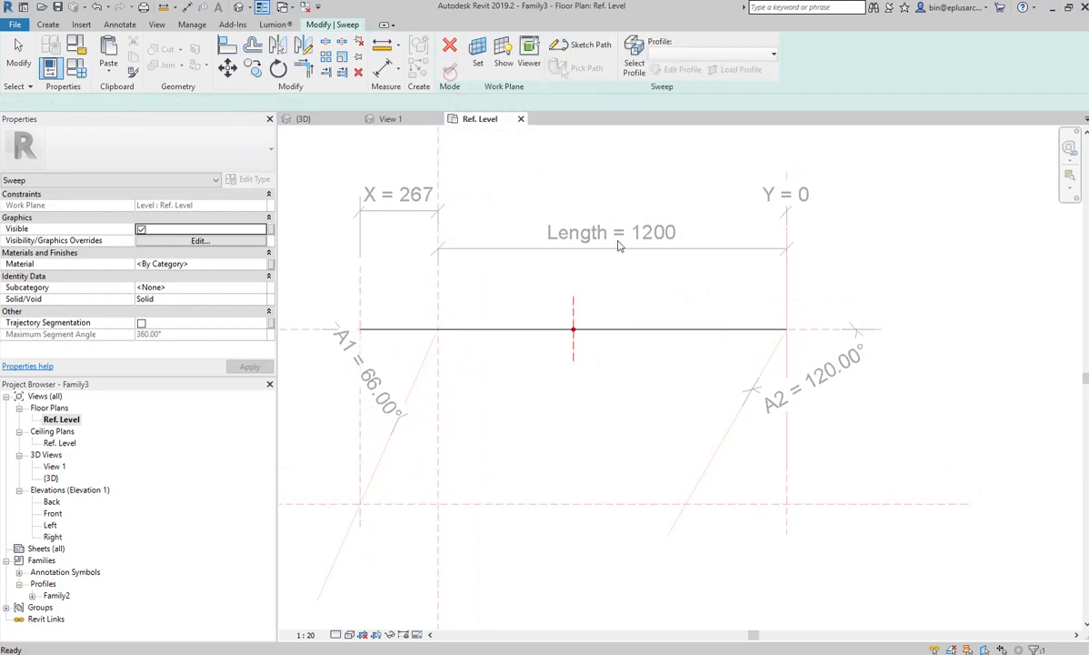
Give the sweep the Family2 profile, flipped, and finish it
{"action": "left_click", "coordinate": [709, 54]}
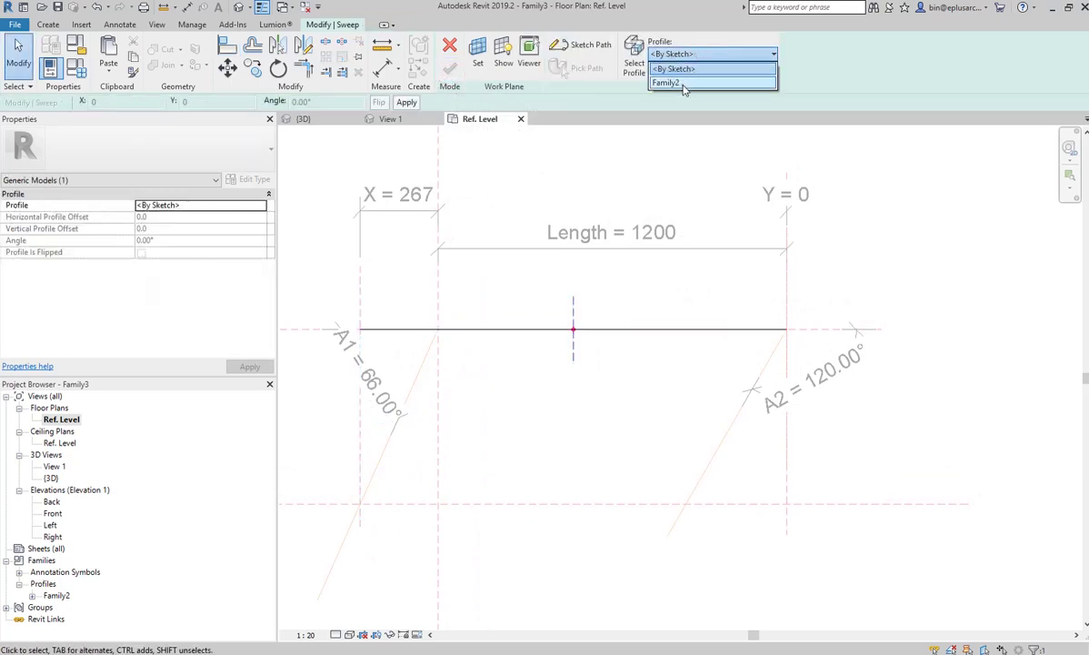
{"action": "left_click", "coordinate": [686, 84]}
{"action": "left_click", "coordinate": [380, 102]}
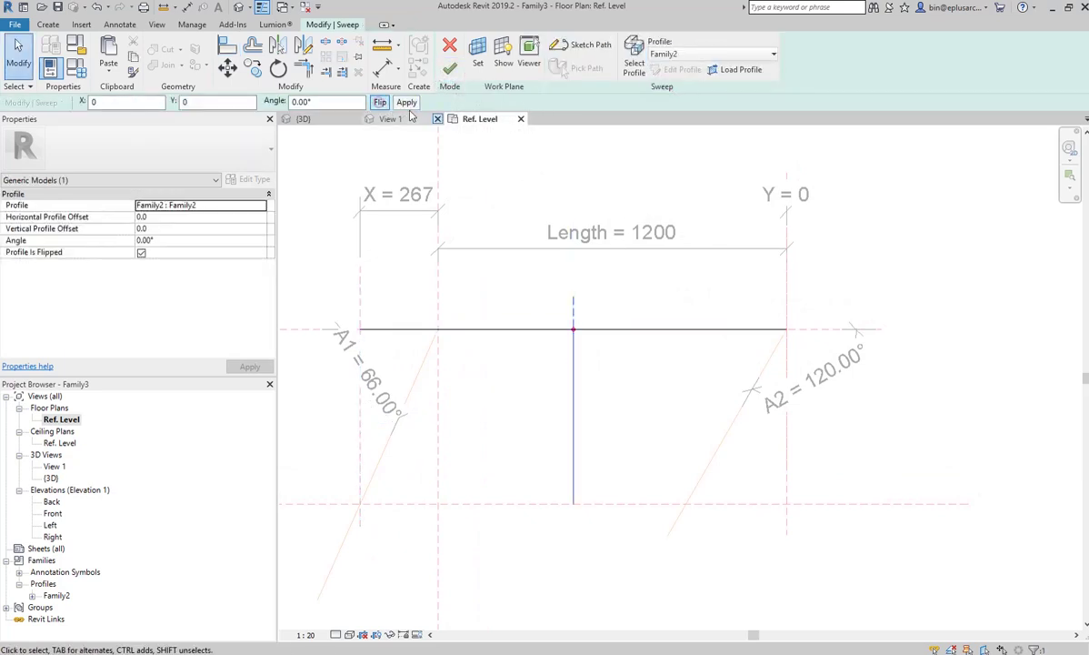
{"action": "left_click", "coordinate": [449, 69]}
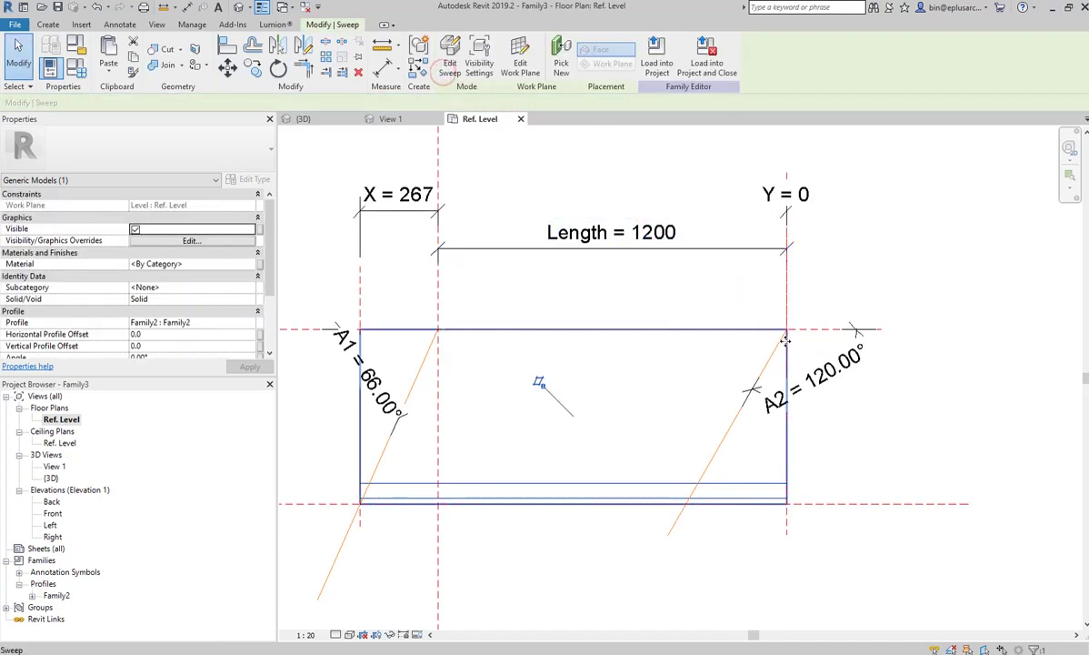
Change A2 back to 60° in Family Types so Y recalculates to 346
{"action": "left_click", "coordinate": [76, 68]}
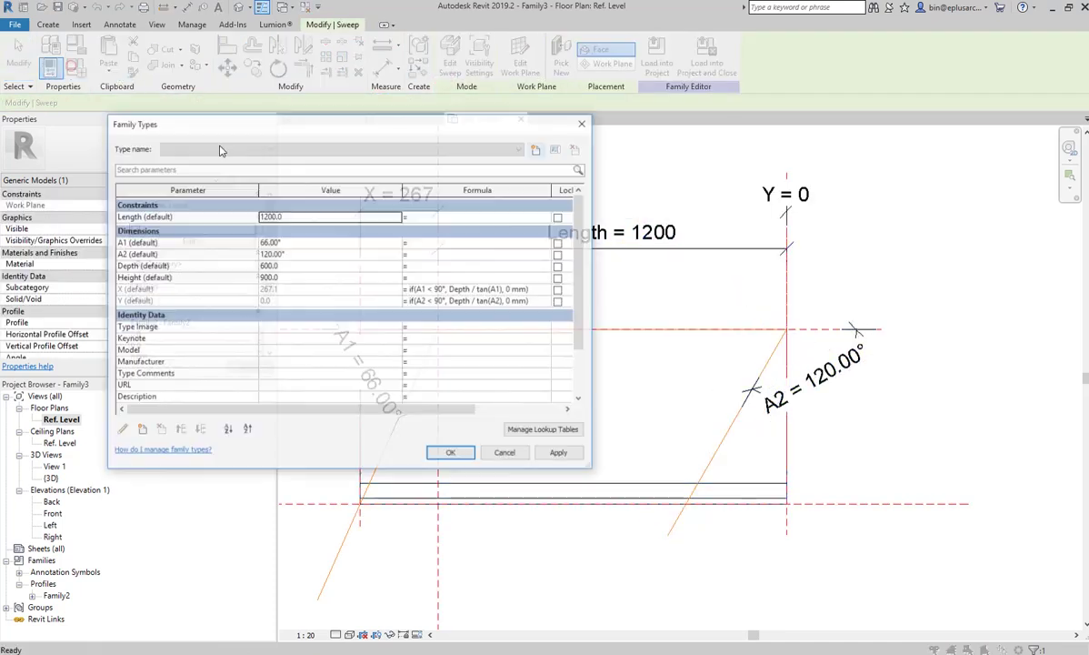
{"action": "left_click", "coordinate": [307, 254]}
{"action": "type", "text": "60"}
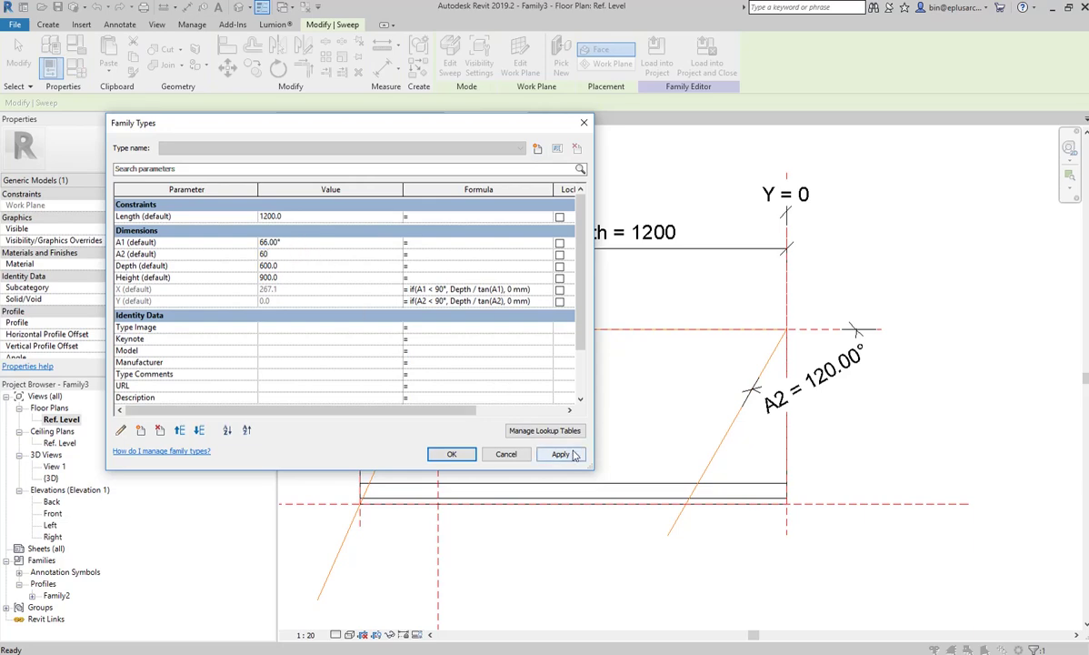
{"action": "left_click", "coordinate": [571, 453]}
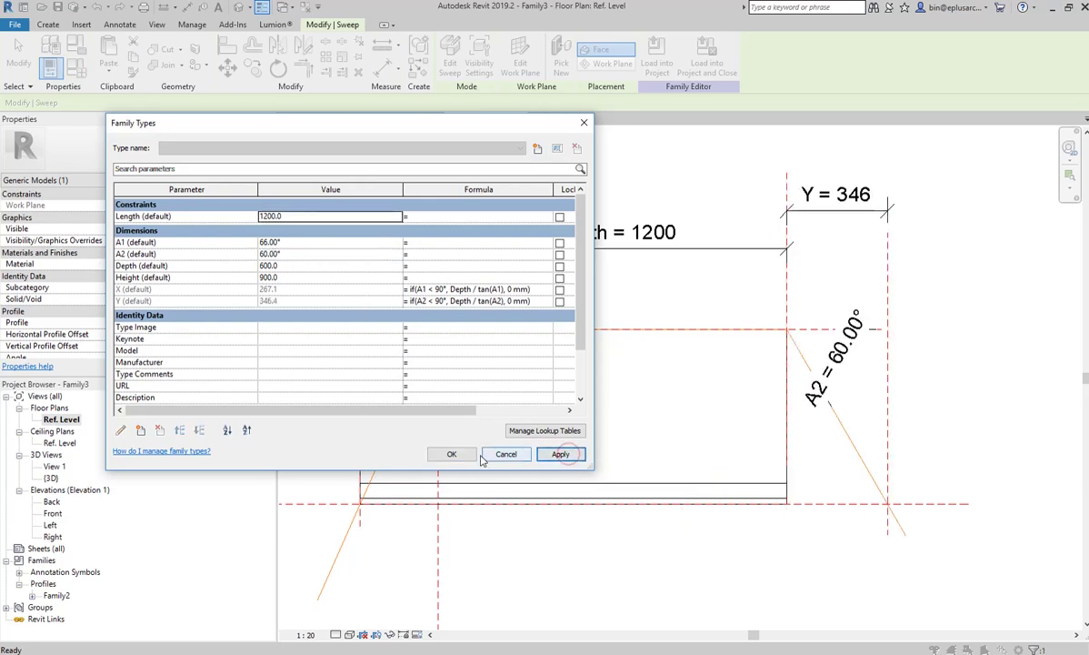
{"action": "left_click", "coordinate": [450, 453]}
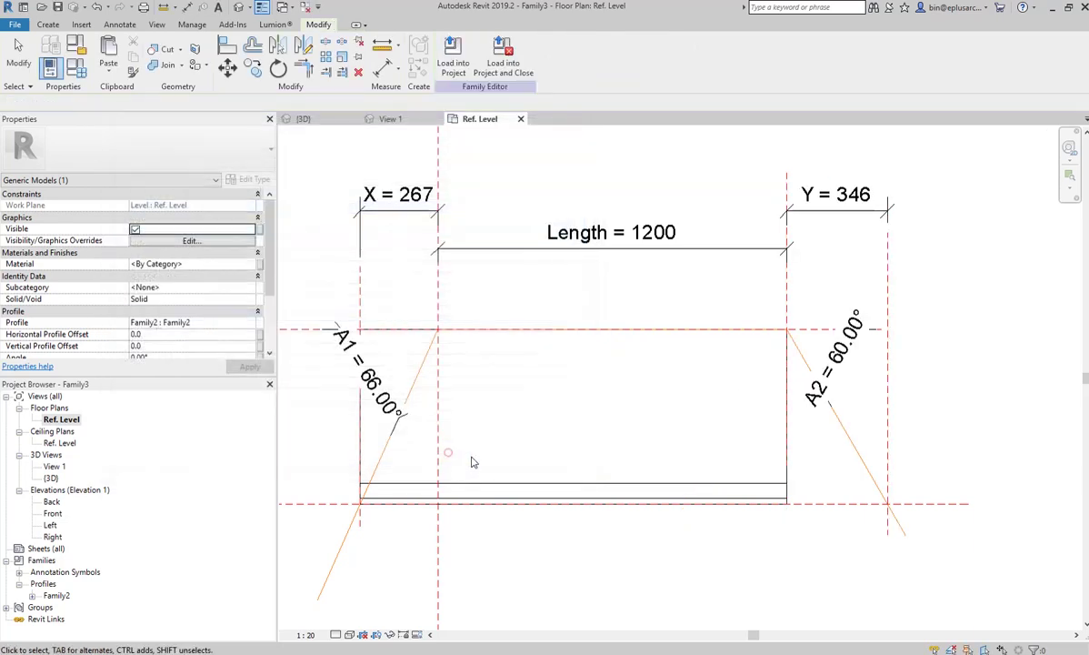
{"action": "left_click", "coordinate": [712, 485]}
Align the sweep path's right end to the outer Y = 346 plane, finish, and view it in 3D
{"action": "left_click", "coordinate": [457, 62]}
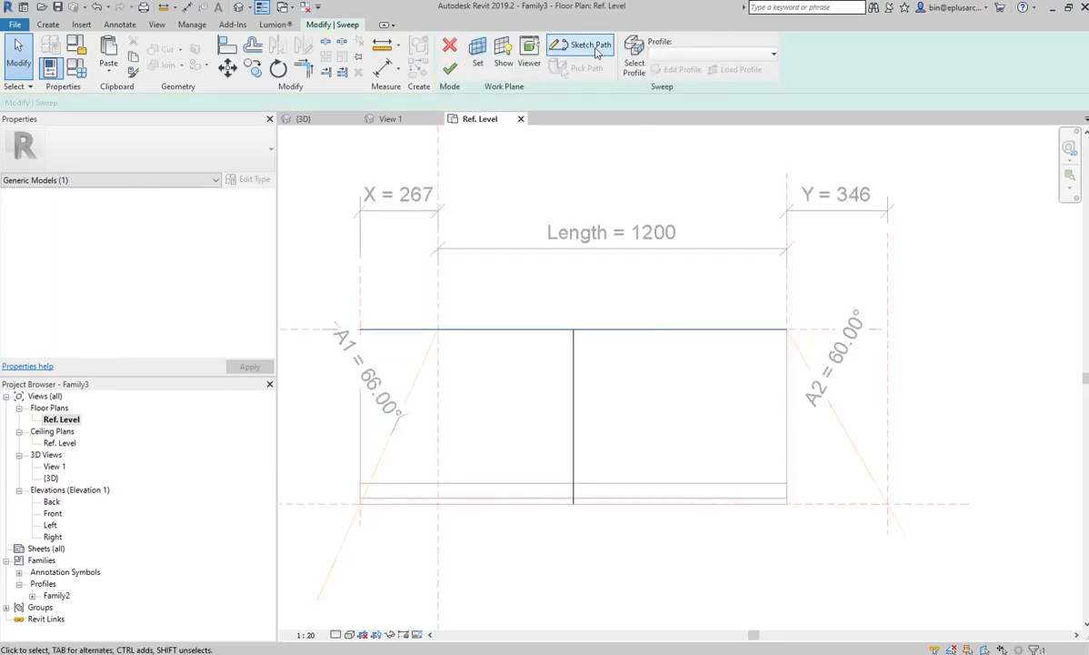
{"action": "left_click", "coordinate": [579, 48]}
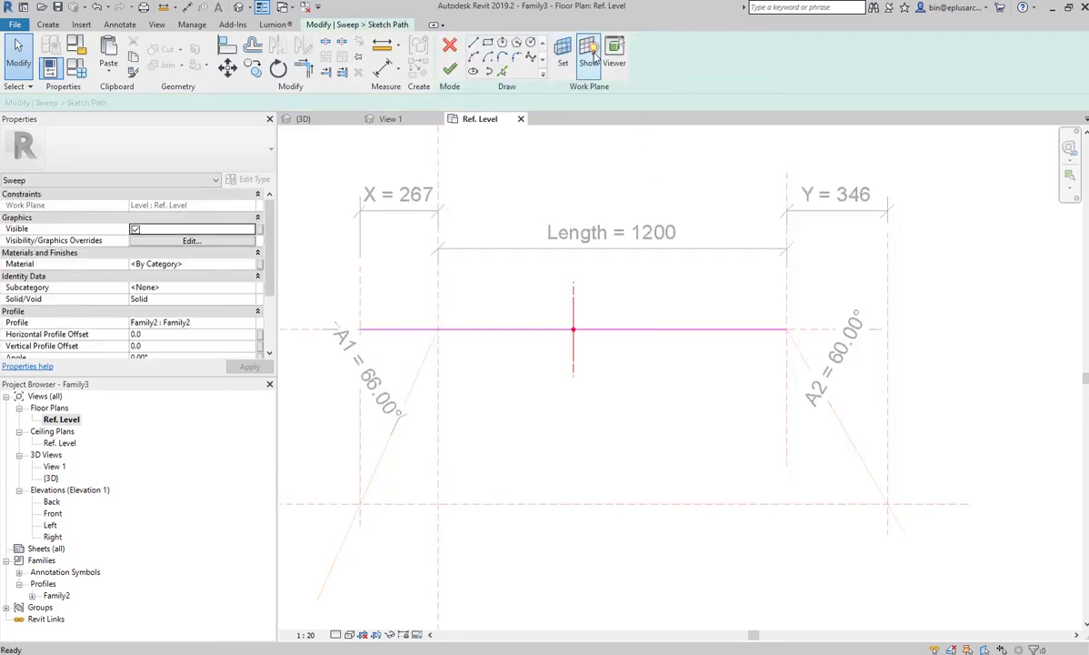
{"action": "left_click", "coordinate": [227, 45]}
{"action": "left_click", "coordinate": [884, 271]}
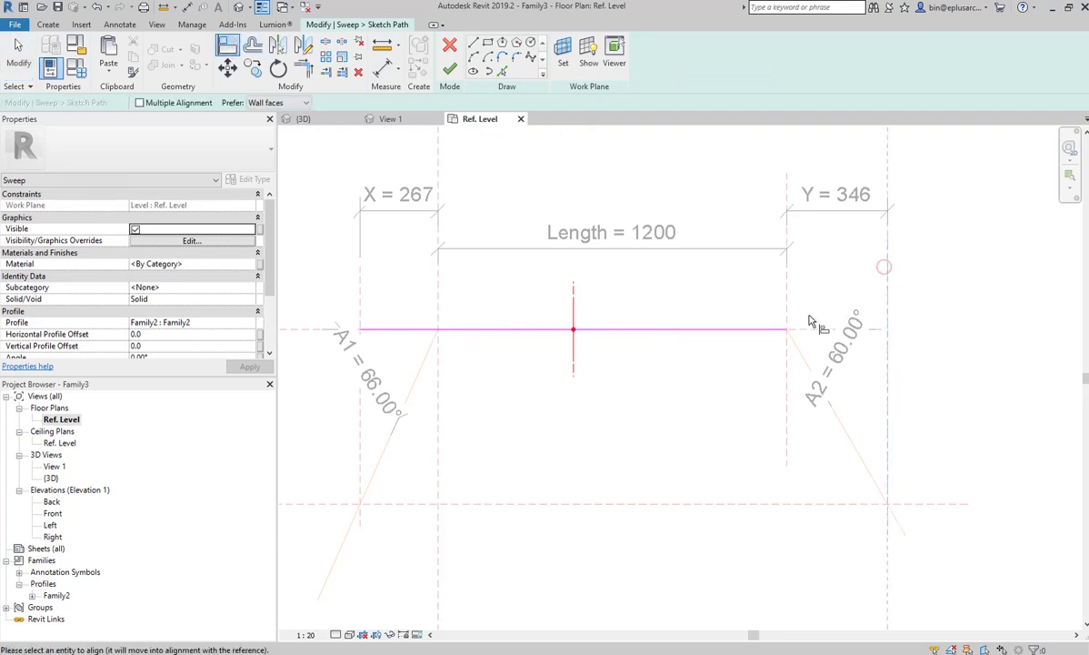
{"action": "left_click", "coordinate": [789, 329]}
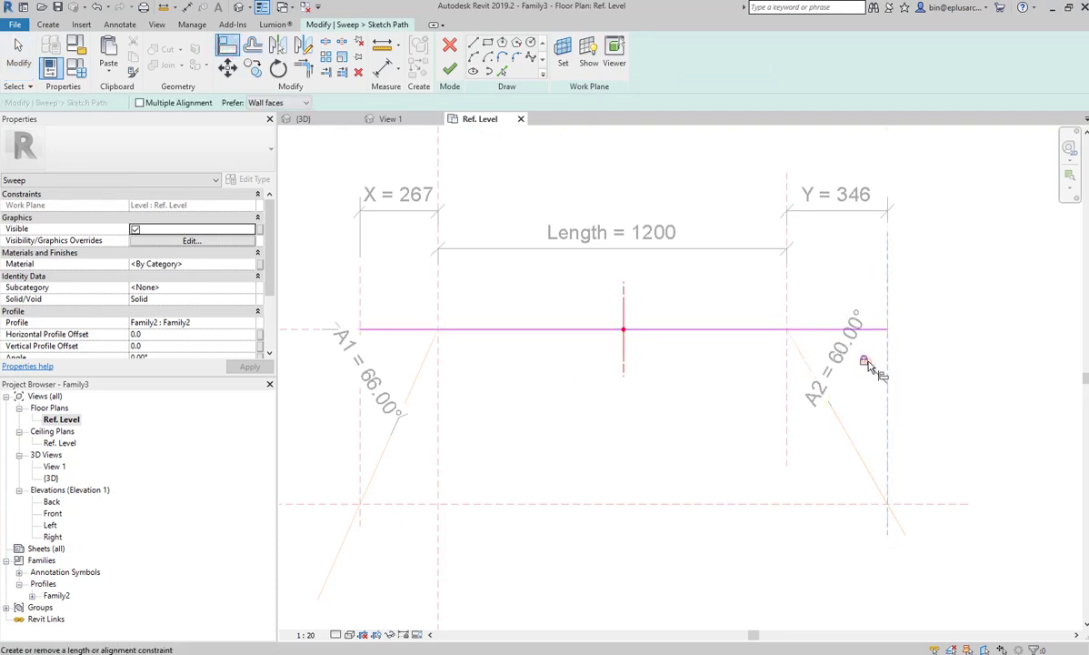
{"action": "left_click", "coordinate": [450, 70]}
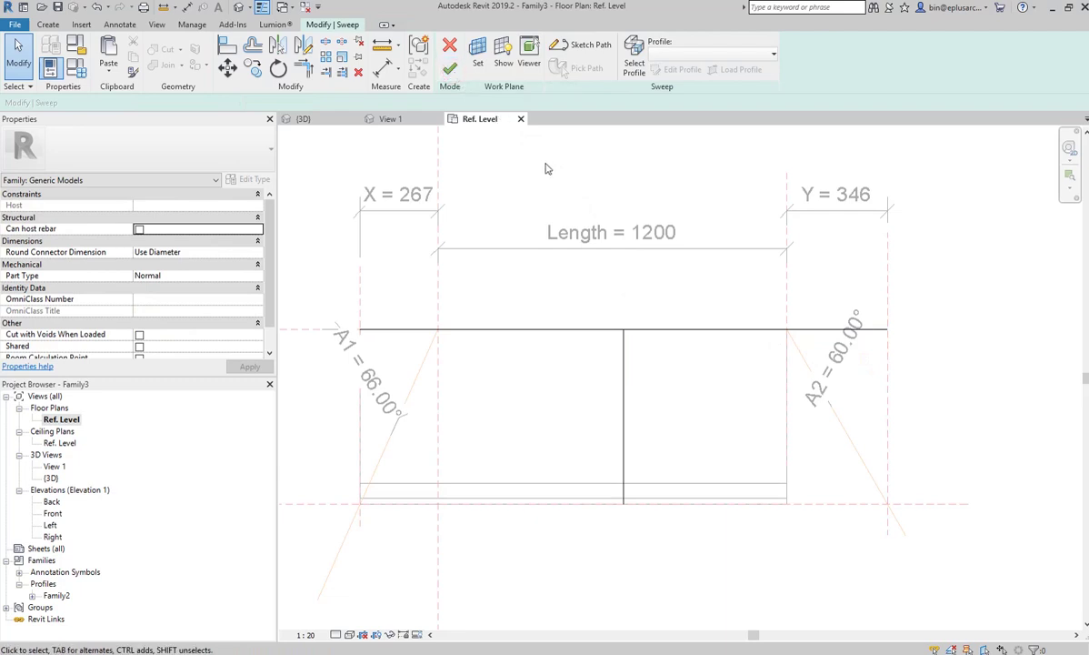
{"action": "left_click", "coordinate": [451, 70]}
{"action": "scroll", "coordinate": [661, 355], "scroll_direction": "down", "scroll_amount": 2}
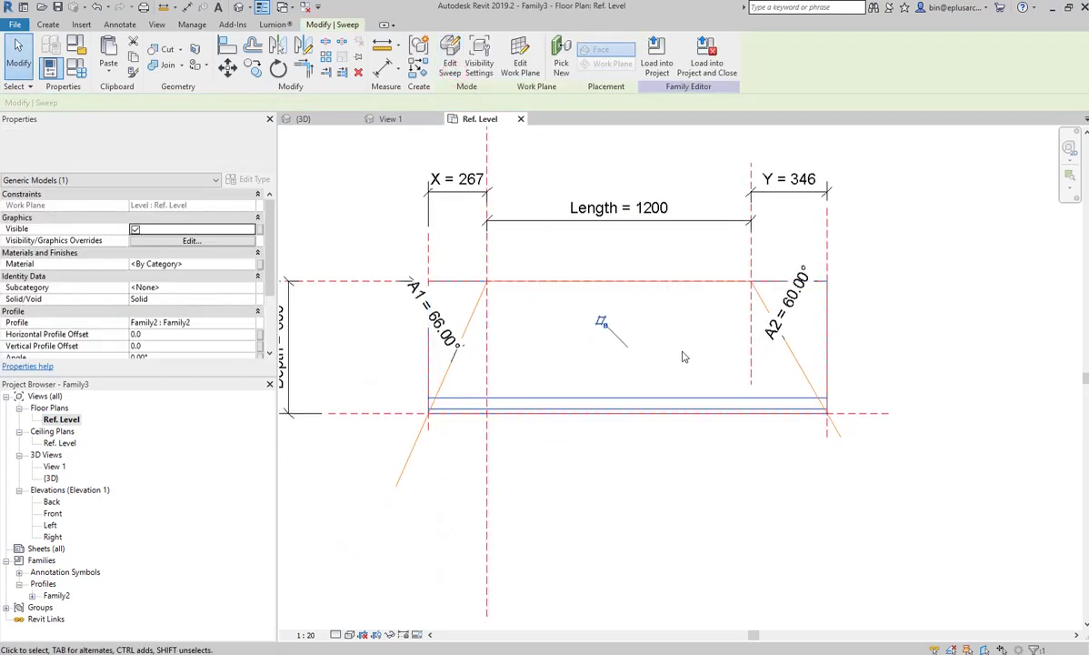
{"action": "middle_click_drag", "start_coordinate": [666, 318], "coordinate": [729, 364]}
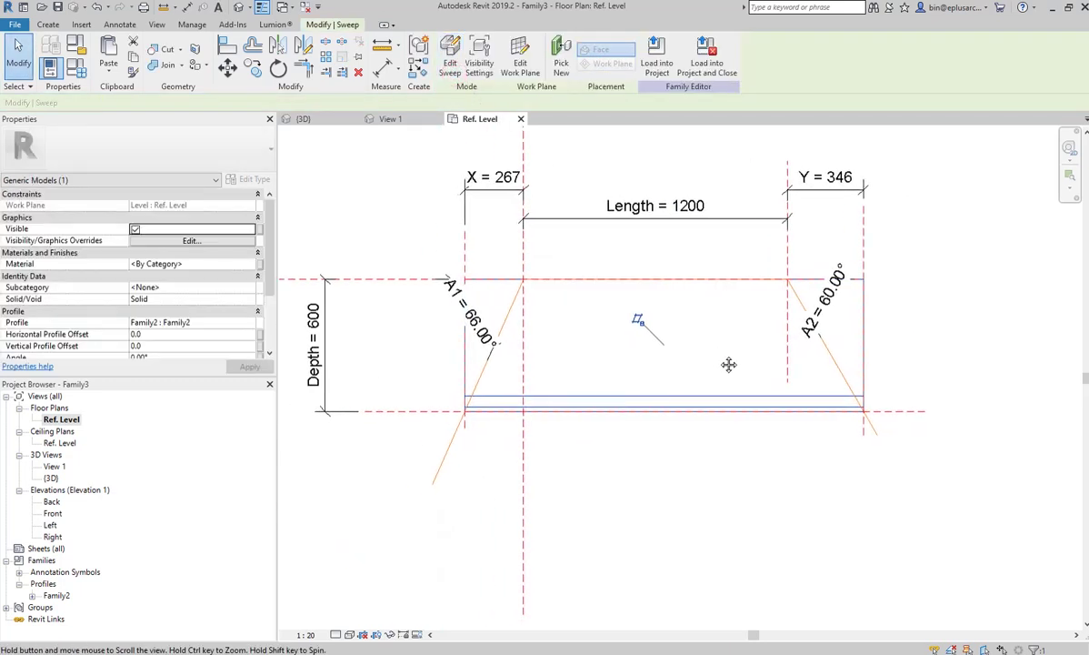
{"action": "left_click", "coordinate": [238, 7]}
{"action": "middle_click_drag", "start_coordinate": [381, 138], "coordinate": [801, 450], "text": "shift"}
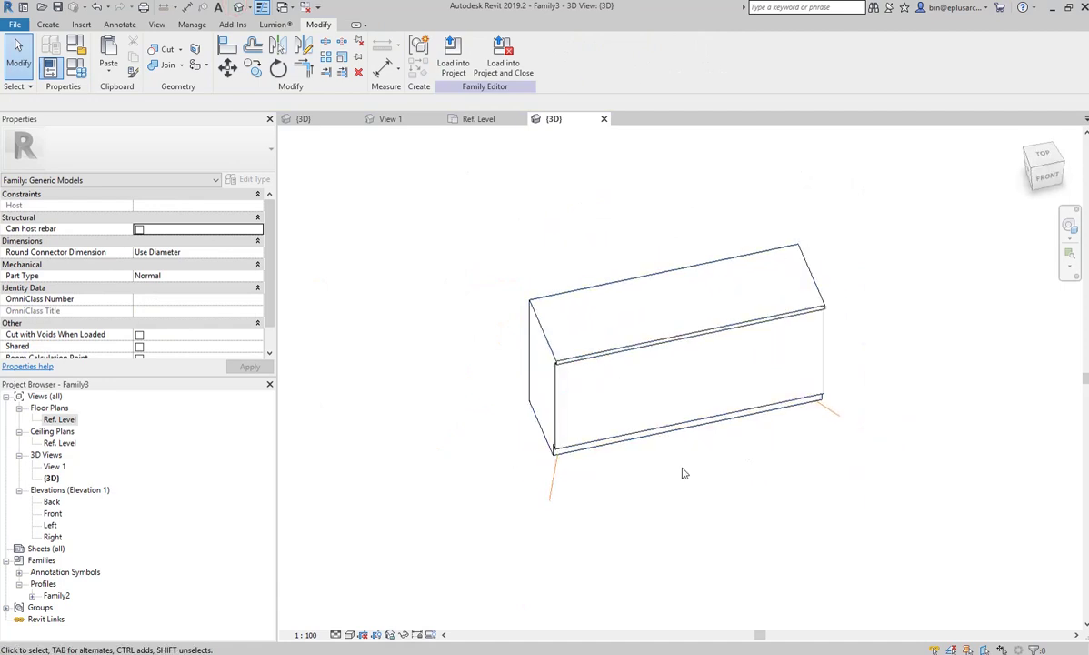
Drag the left angle line to about 107° and swing the right angle line to test the bench ends
{"action": "left_click", "coordinate": [560, 482]}
{"action": "left_click_drag", "start_coordinate": [555, 499], "coordinate": [514, 506]}
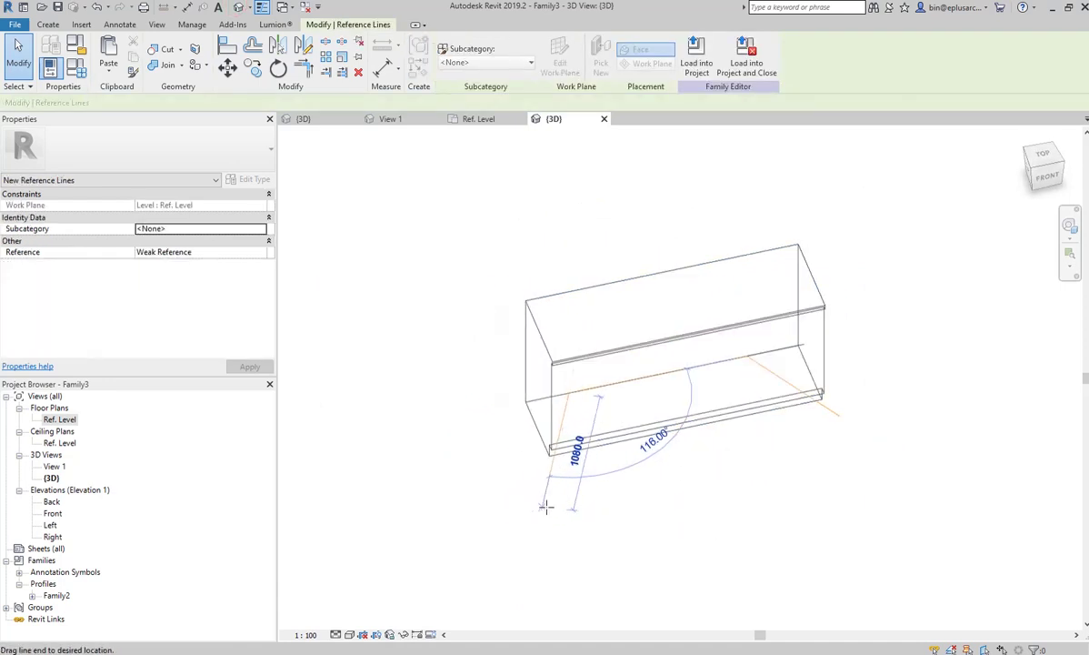
{"action": "mouse_move", "coordinate": [514, 506]}
{"action": "left_mouse_down"}
{"action": "mouse_move", "coordinate": [575, 501]}
{"action": "mouse_move", "coordinate": [527, 500]}
{"action": "mouse_move", "coordinate": [692, 462]}
{"action": "left_mouse_up"}
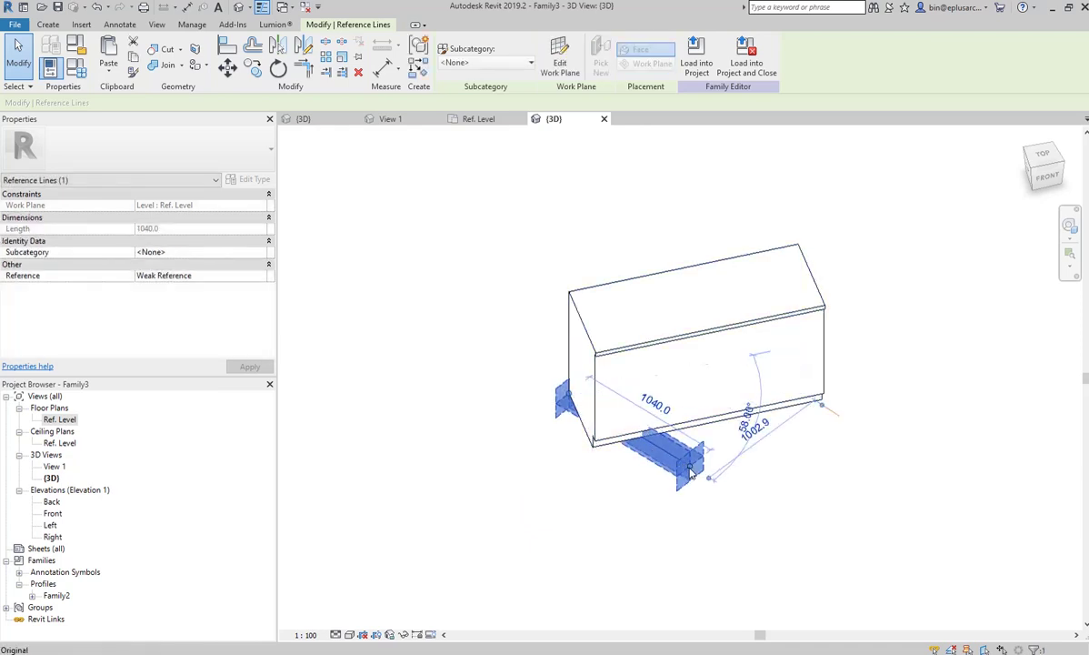
{"action": "left_click_drag", "start_coordinate": [690, 470], "coordinate": [570, 489]}
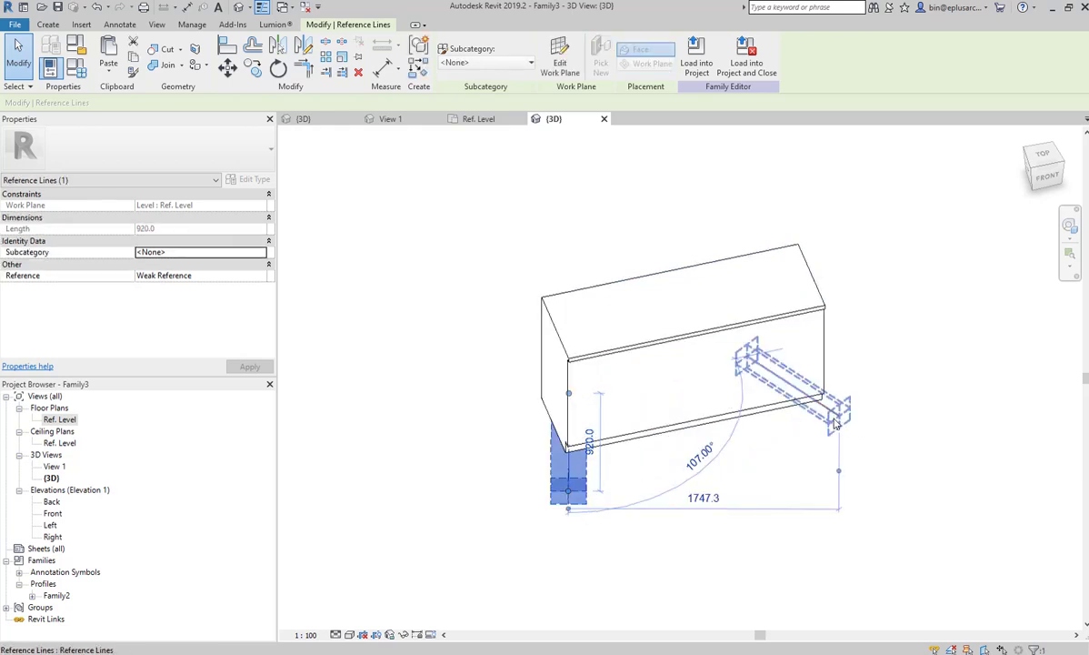
{"action": "mouse_move", "coordinate": [836, 422]}
{"action": "left_mouse_down"}
{"action": "mouse_move", "coordinate": [754, 444]}
{"action": "mouse_move", "coordinate": [848, 423]}
{"action": "mouse_move", "coordinate": [838, 419]}
{"action": "left_mouse_up"}
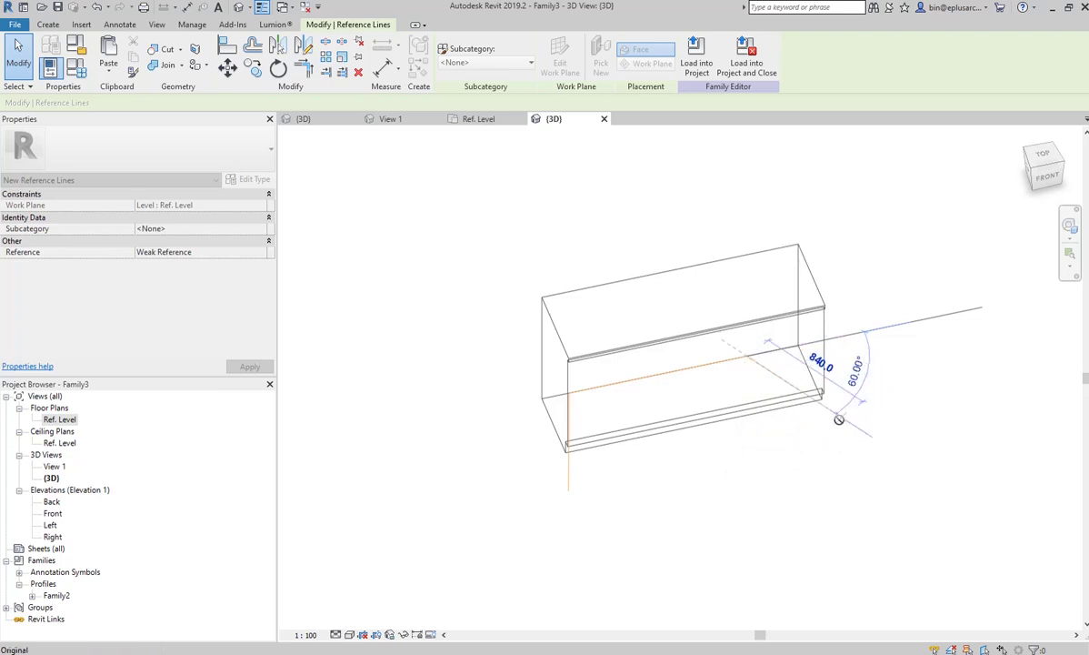
{"action": "left_click_drag", "start_coordinate": [838, 419], "coordinate": [856, 405]}
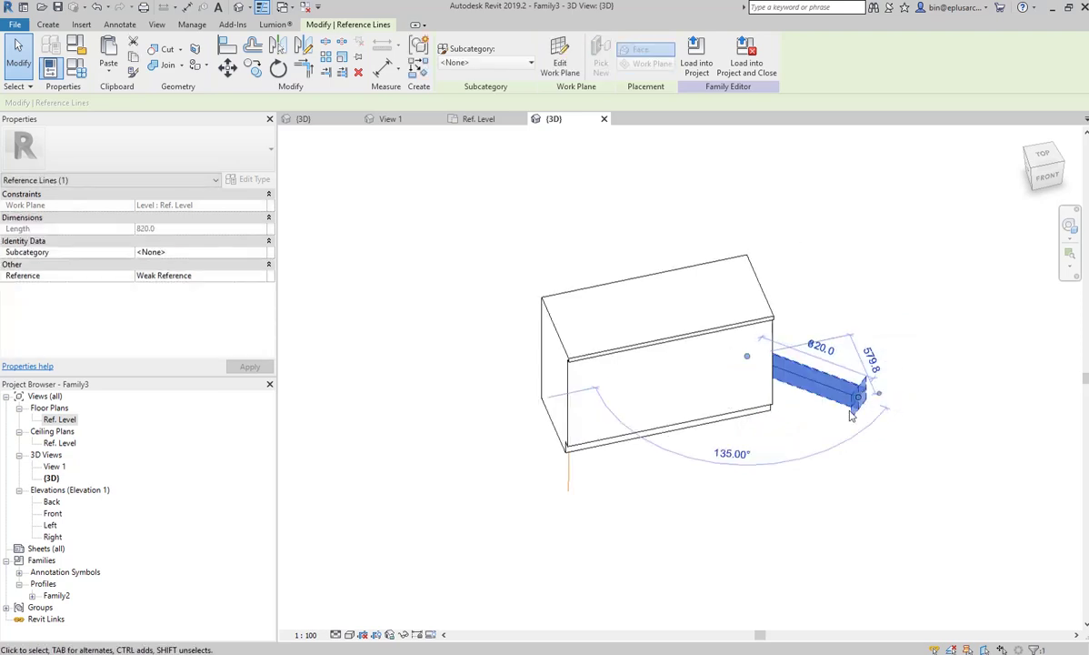
{"action": "mouse_move", "coordinate": [844, 421]}
{"action": "middle_mouse_down", "text": "shift"}
{"action": "mouse_move", "coordinate": [689, 437]}
{"action": "mouse_move", "coordinate": [764, 437]}
{"action": "middle_mouse_up", "text": "shift"}
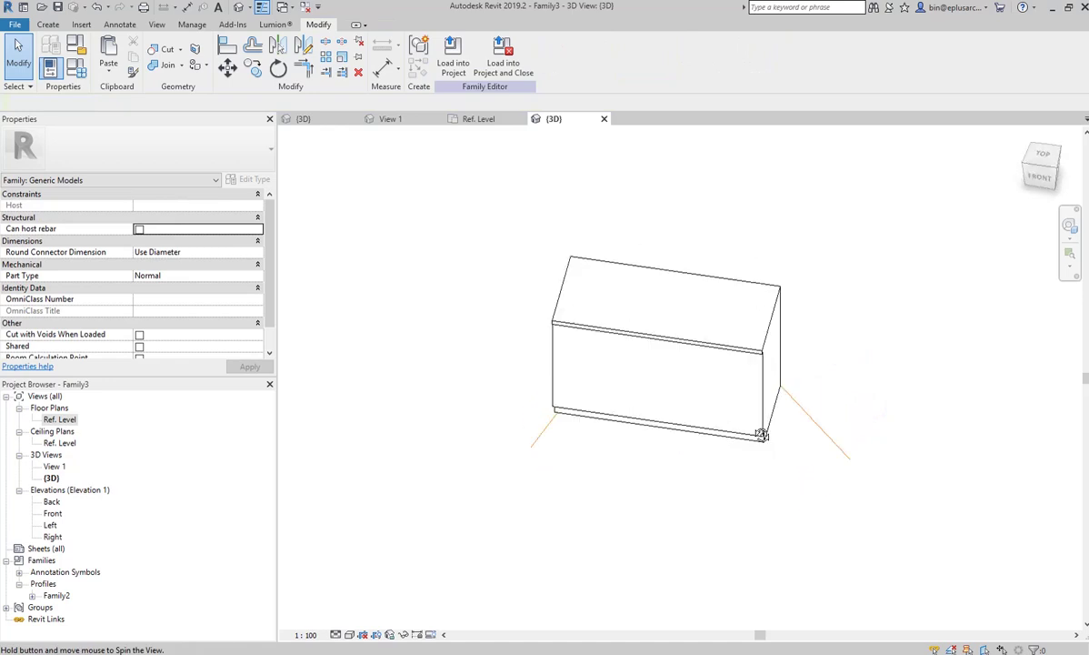
{"action": "left_click", "coordinate": [81, 72]}
{"action": "type", "text": "60"}
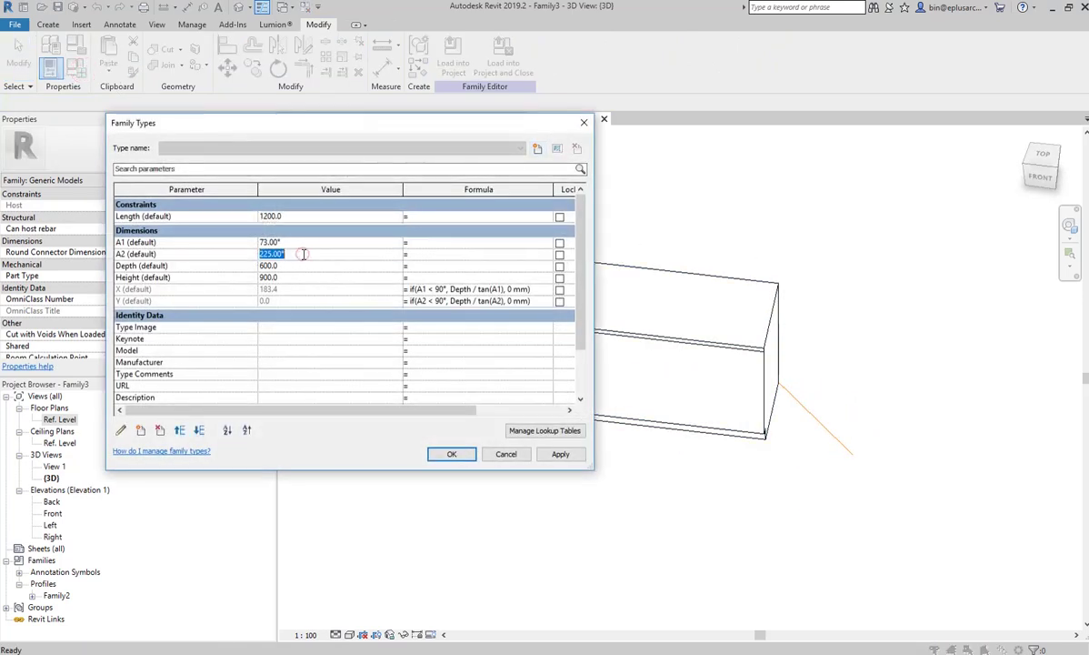
Apply A2 as 60°, then as 120° so Y reads 0.0, and close Family Types
{"action": "left_click", "coordinate": [561, 453]}
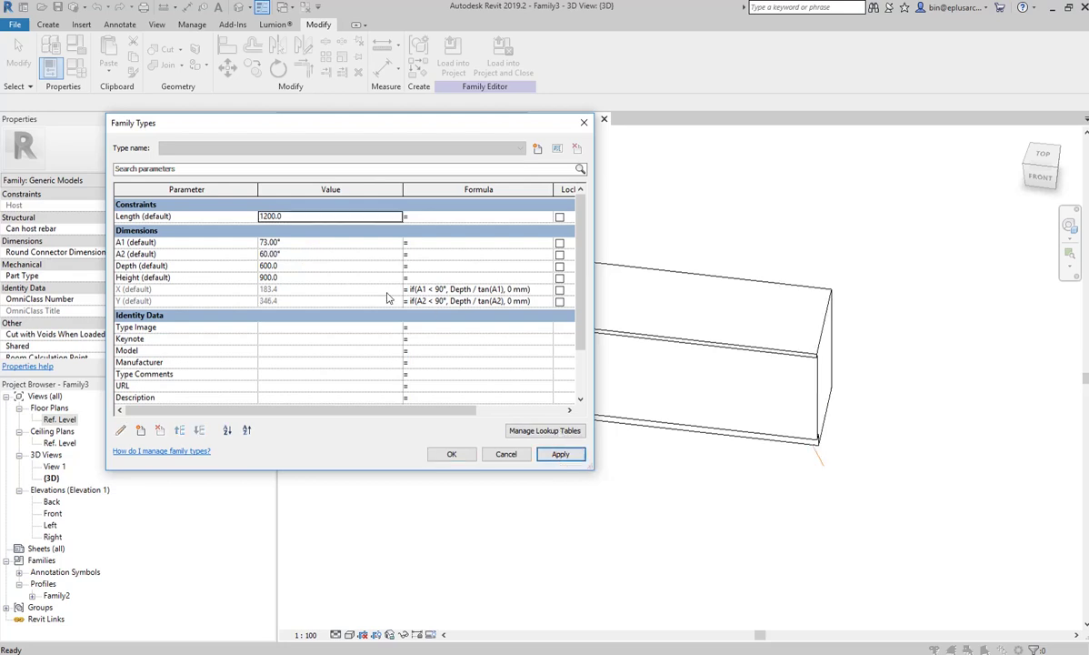
{"action": "left_click", "coordinate": [316, 256]}
{"action": "type", "text": "120"}
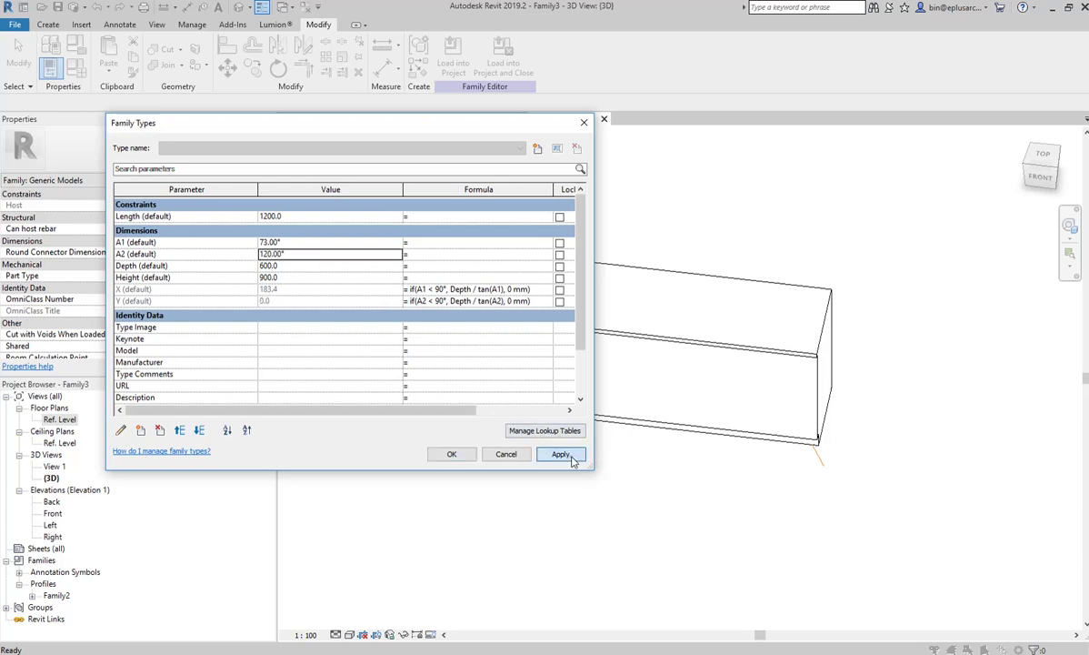
{"action": "left_click", "coordinate": [562, 456]}
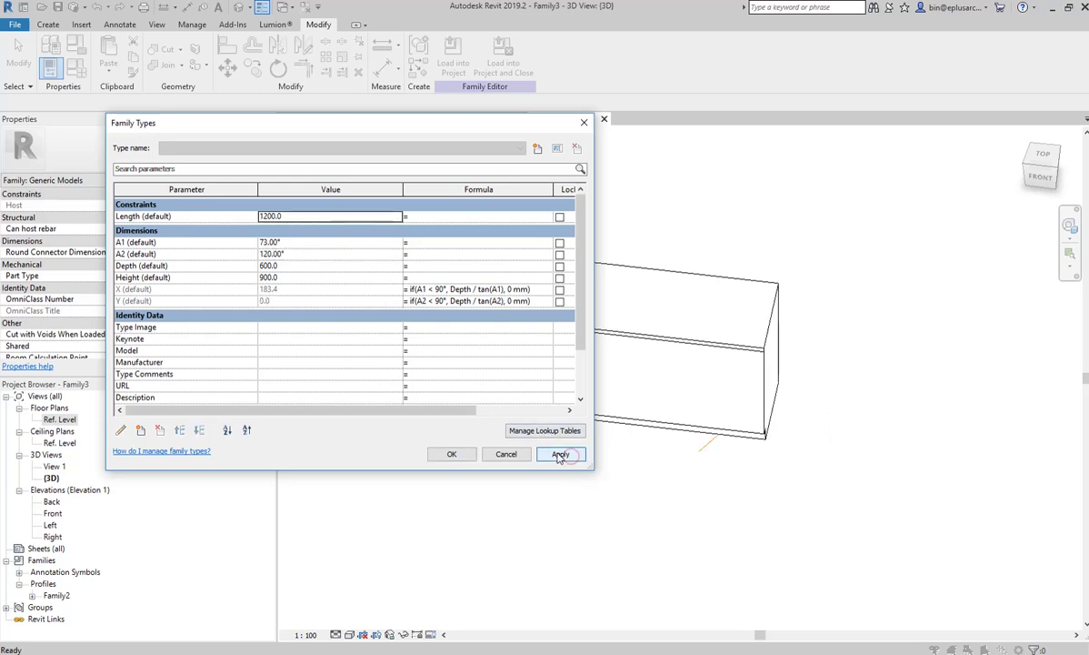
{"action": "left_click", "coordinate": [450, 457]}
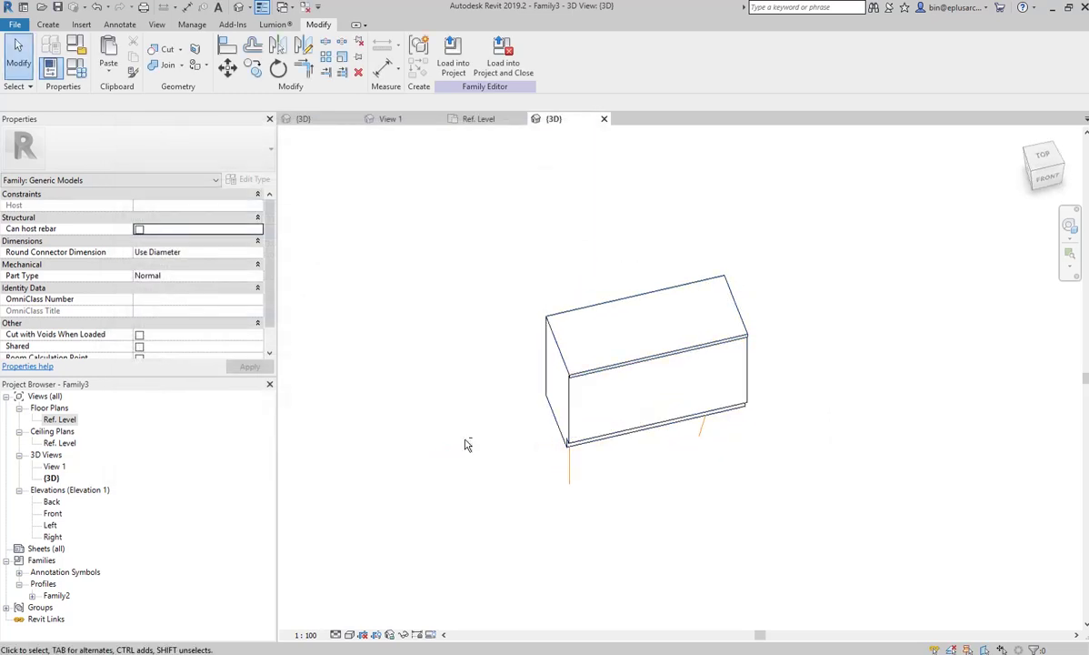
In Ref. Level, start a void extrusion picking the top plane, left edge, centre plane and A1 line
{"action": "double_click", "coordinate": [60, 419]}
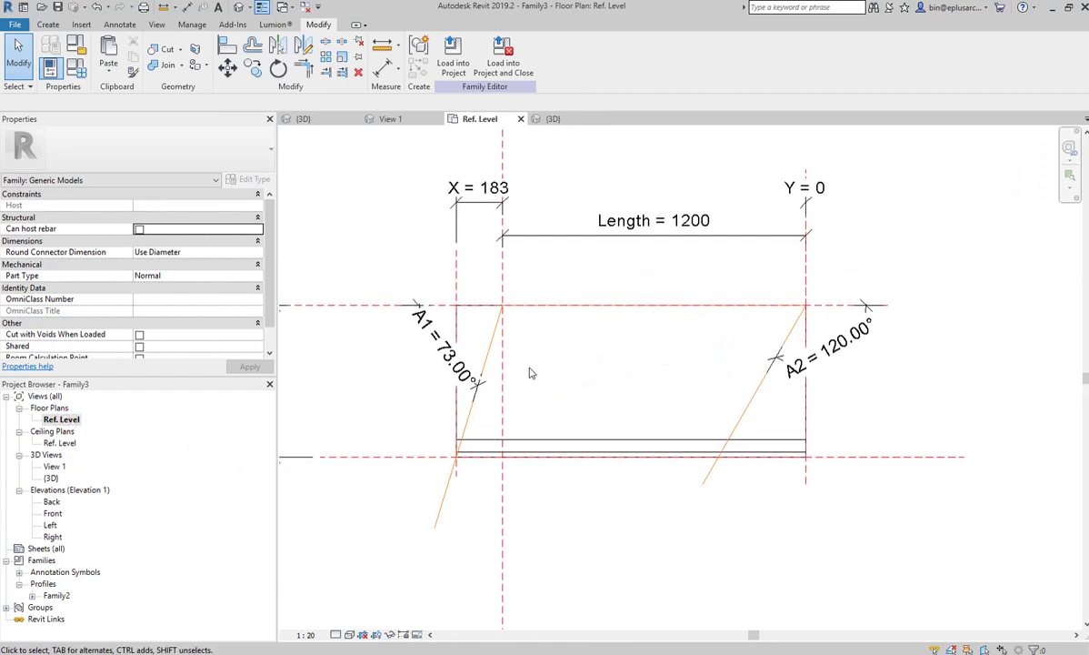
{"action": "middle_click_drag", "start_coordinate": [530, 375], "coordinate": [558, 359]}
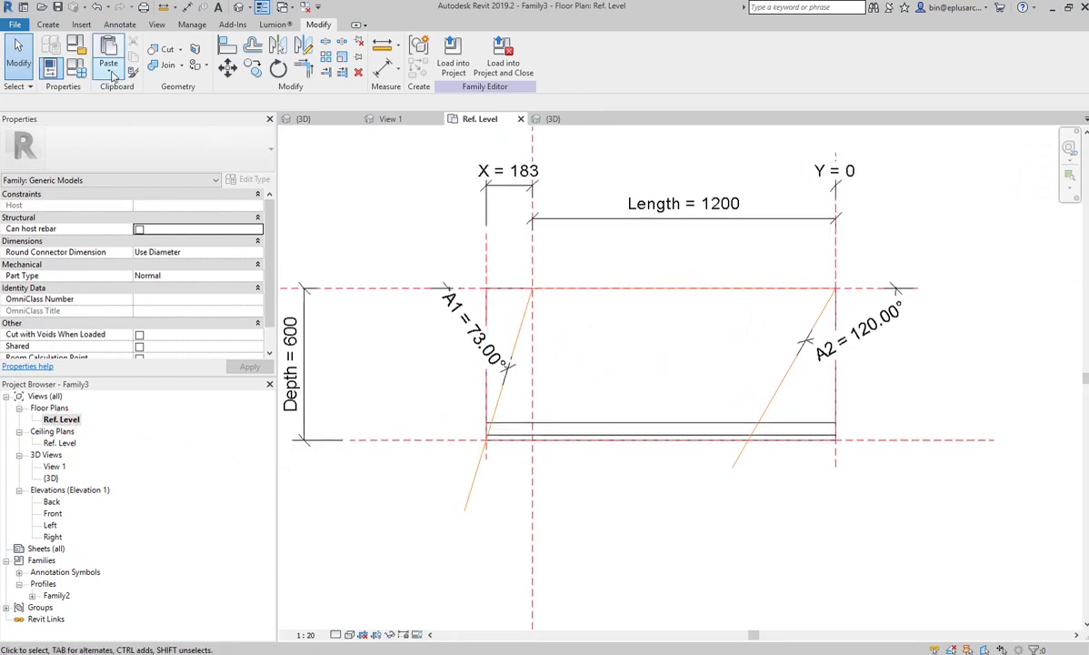
{"action": "left_click", "coordinate": [121, 25]}
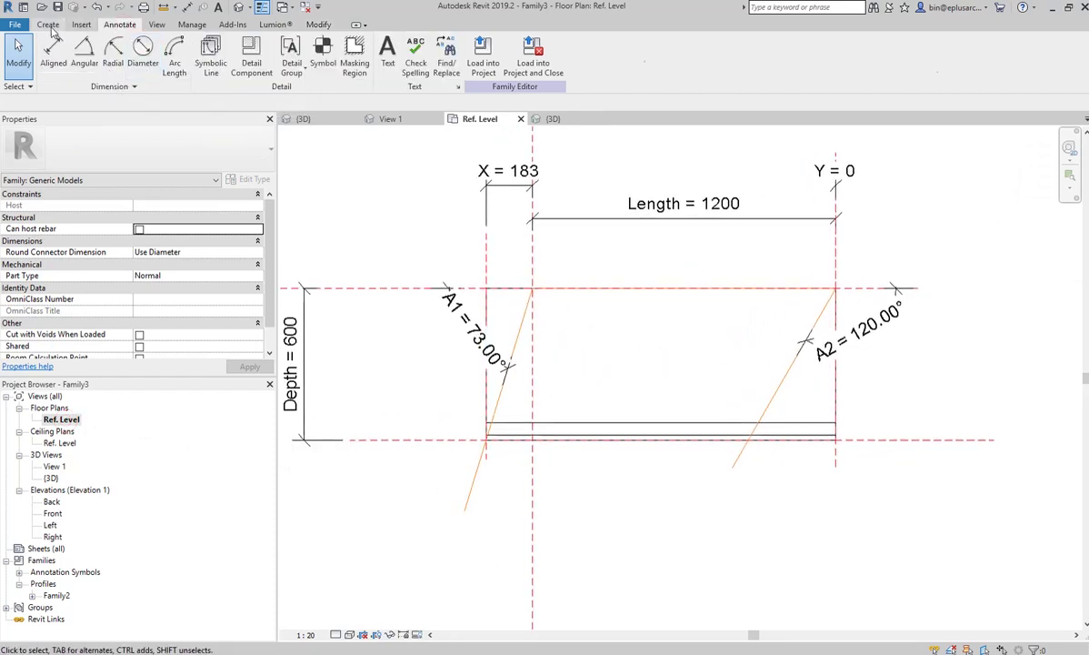
{"action": "left_click", "coordinate": [50, 27]}
{"action": "left_click", "coordinate": [252, 60]}
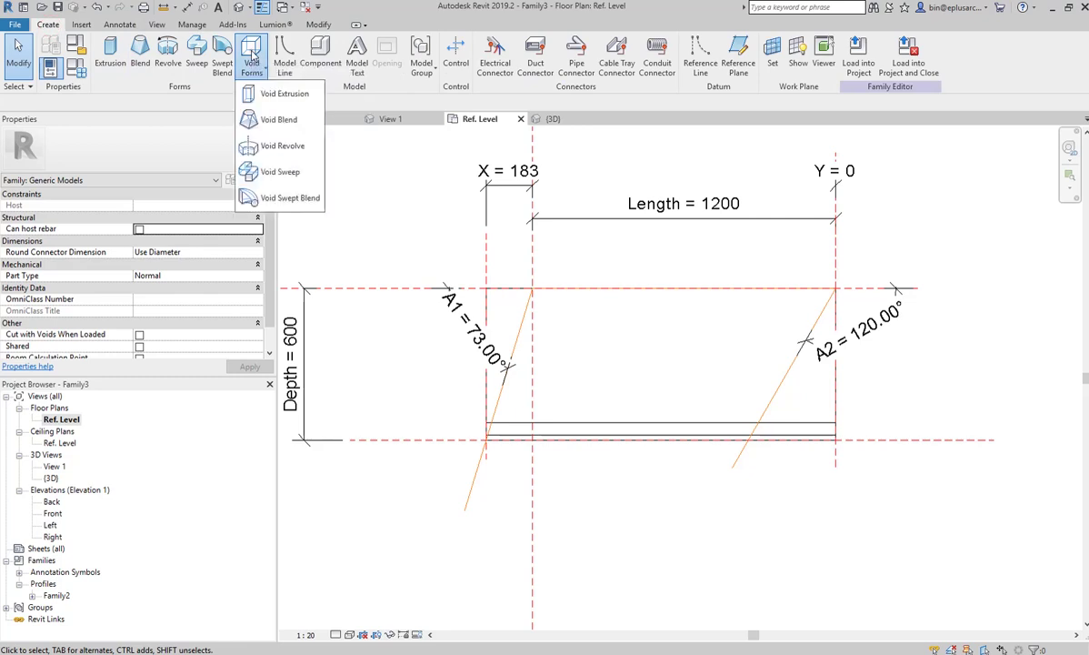
{"action": "left_click", "coordinate": [280, 94]}
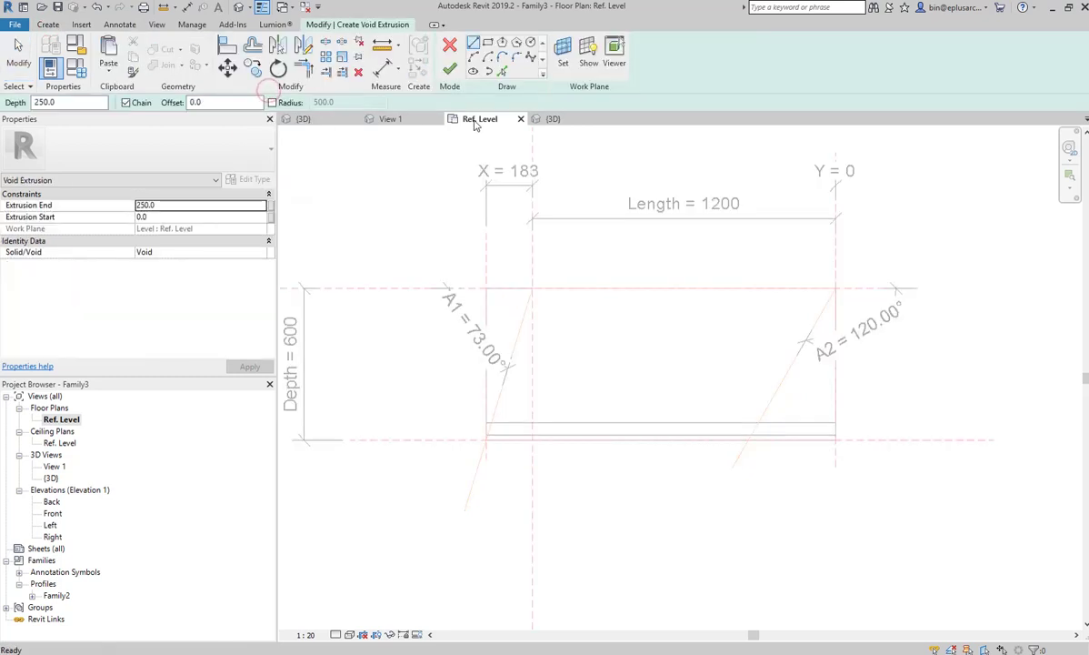
{"action": "left_click", "coordinate": [504, 74]}
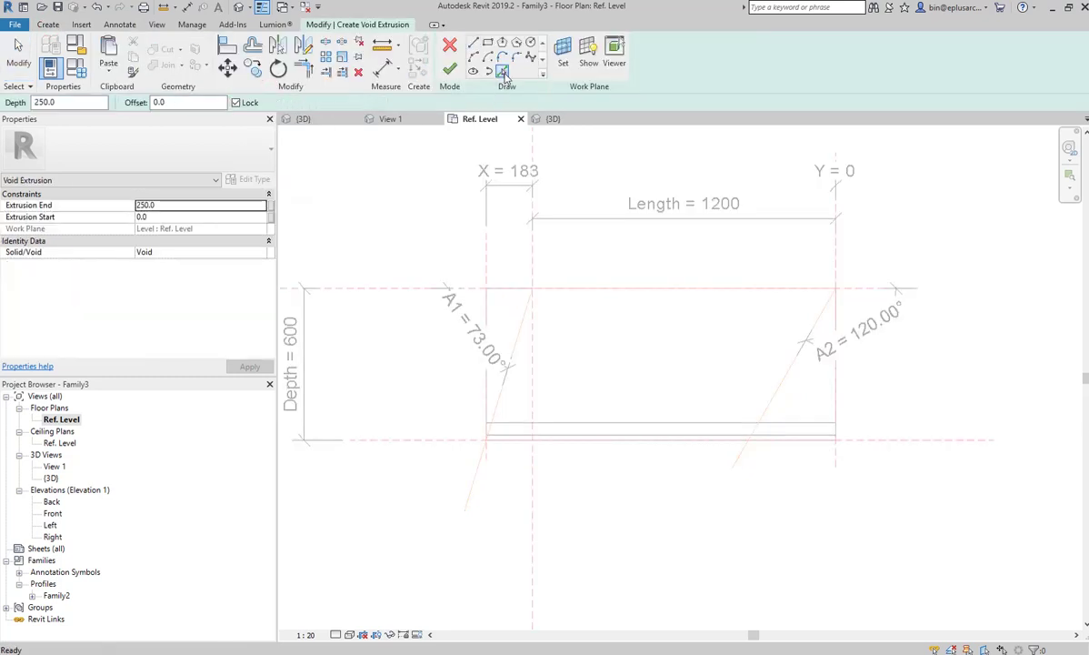
{"action": "left_click", "coordinate": [400, 294]}
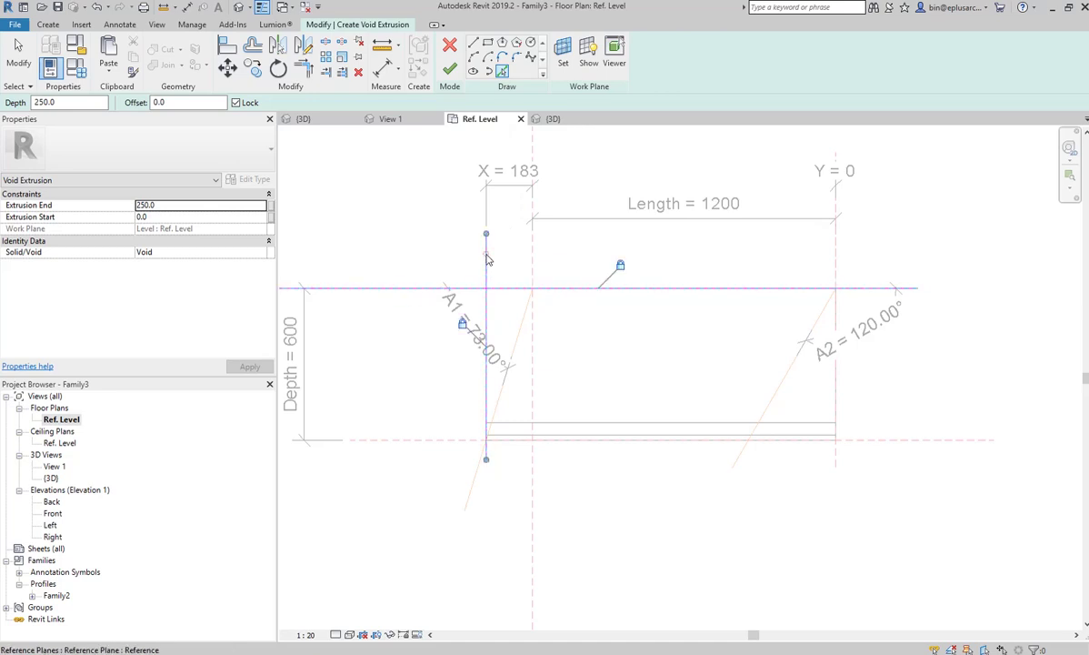
{"action": "left_click", "coordinate": [485, 255]}
{"action": "left_click", "coordinate": [533, 478]}
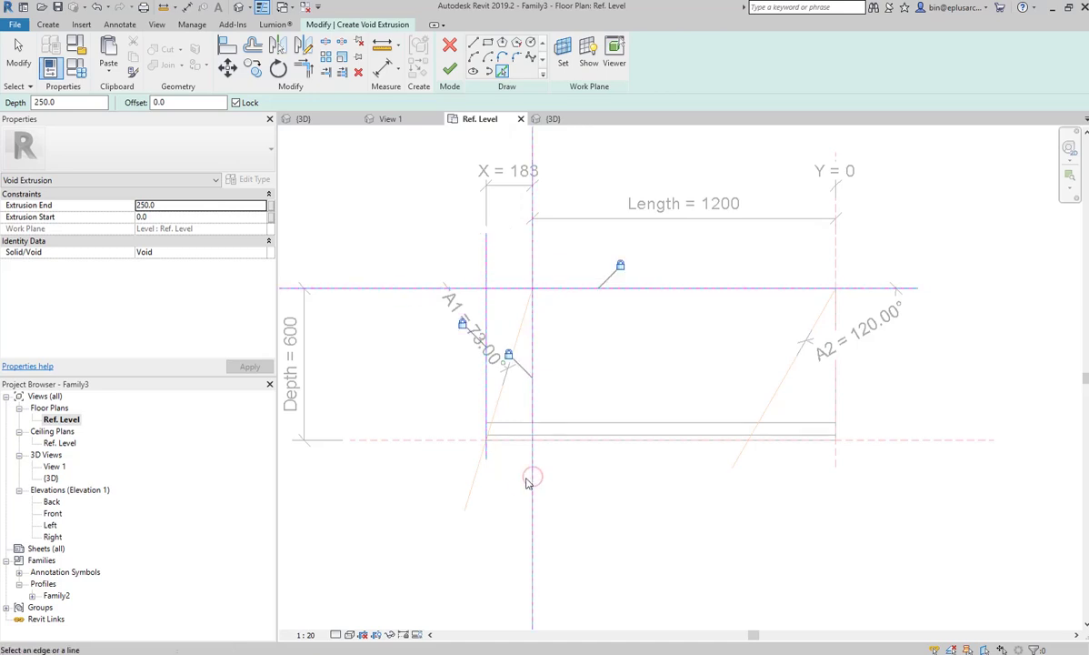
{"action": "left_click", "coordinate": [472, 491]}
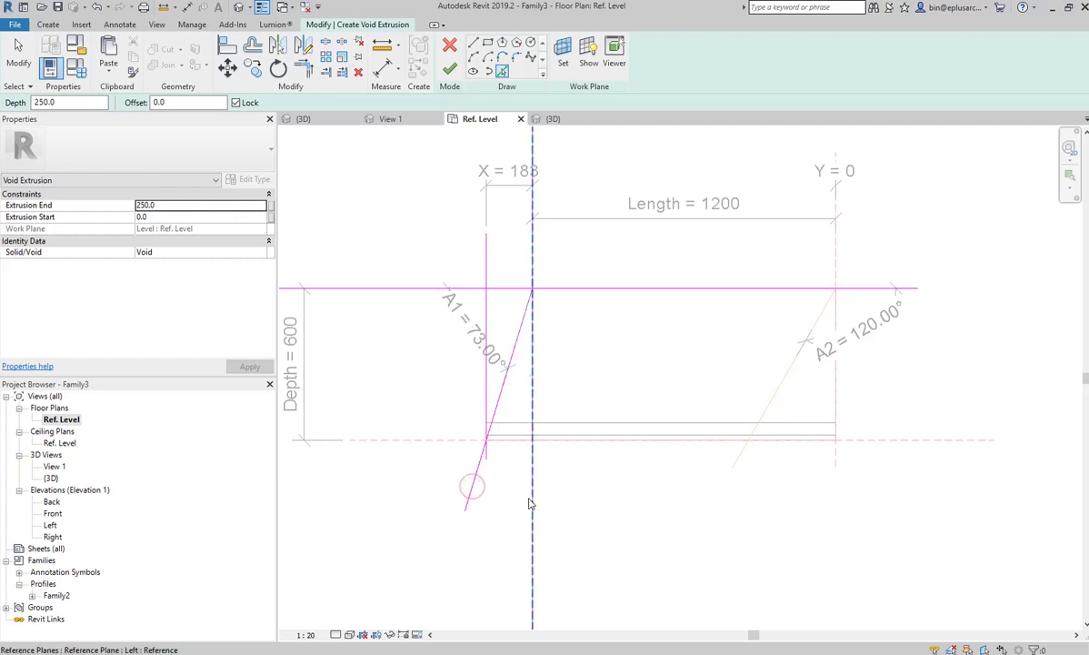
{"action": "key", "text": "Escape"}
Trim the void sketch into a closed triangle and delete the leftover vertical line
{"action": "key", "text": "t"}
{"action": "key", "text": "r"}
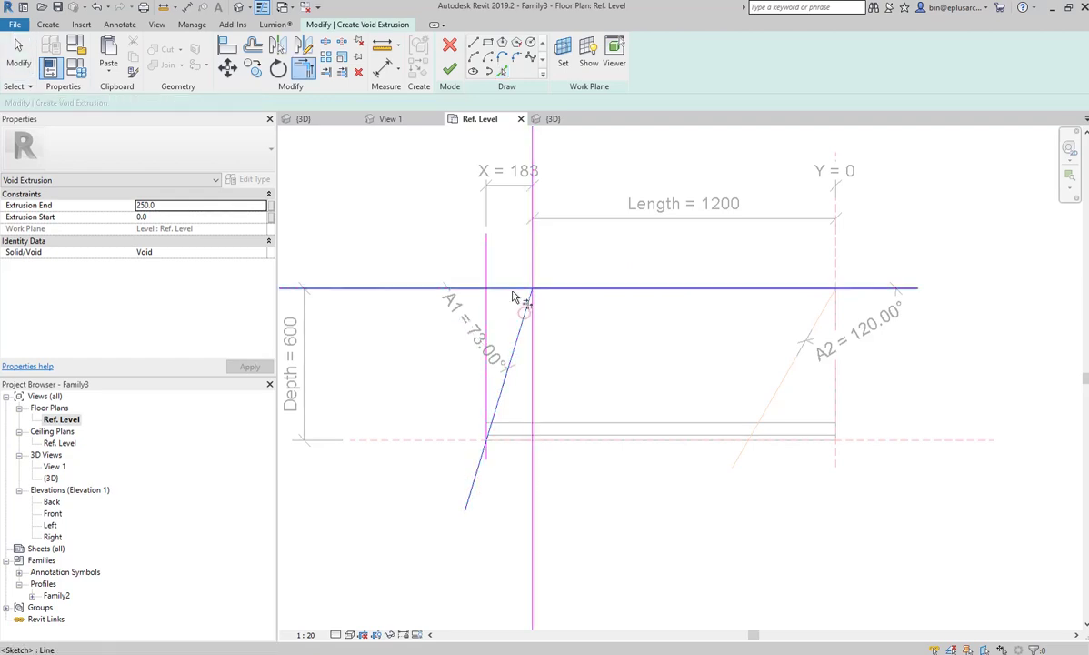
{"action": "left_click", "coordinate": [510, 290]}
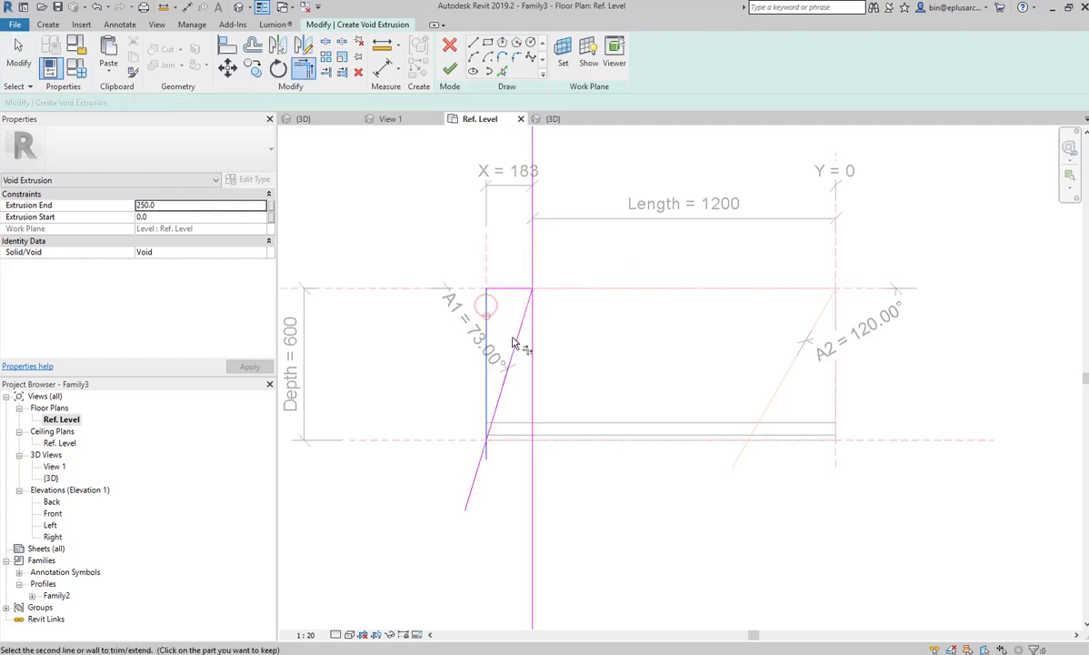
{"action": "left_click", "coordinate": [489, 334]}
{"action": "key", "text": "Escape"}
{"action": "left_click", "coordinate": [533, 475]}
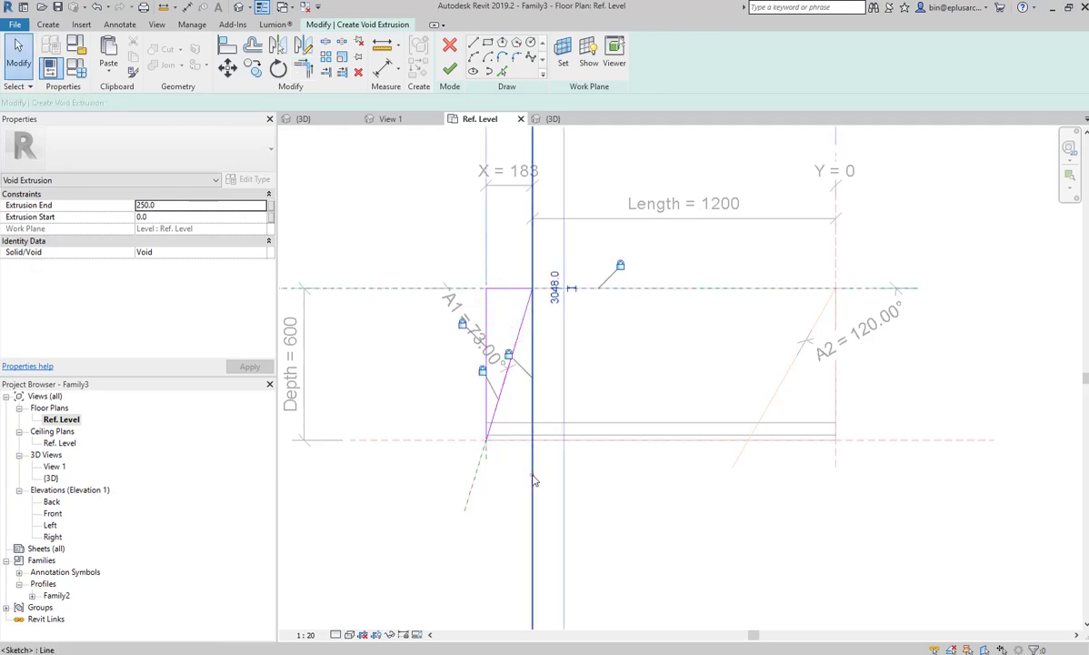
{"action": "key", "text": "Delete"}
{"action": "middle_click_drag", "start_coordinate": [541, 412], "coordinate": [524, 409]}
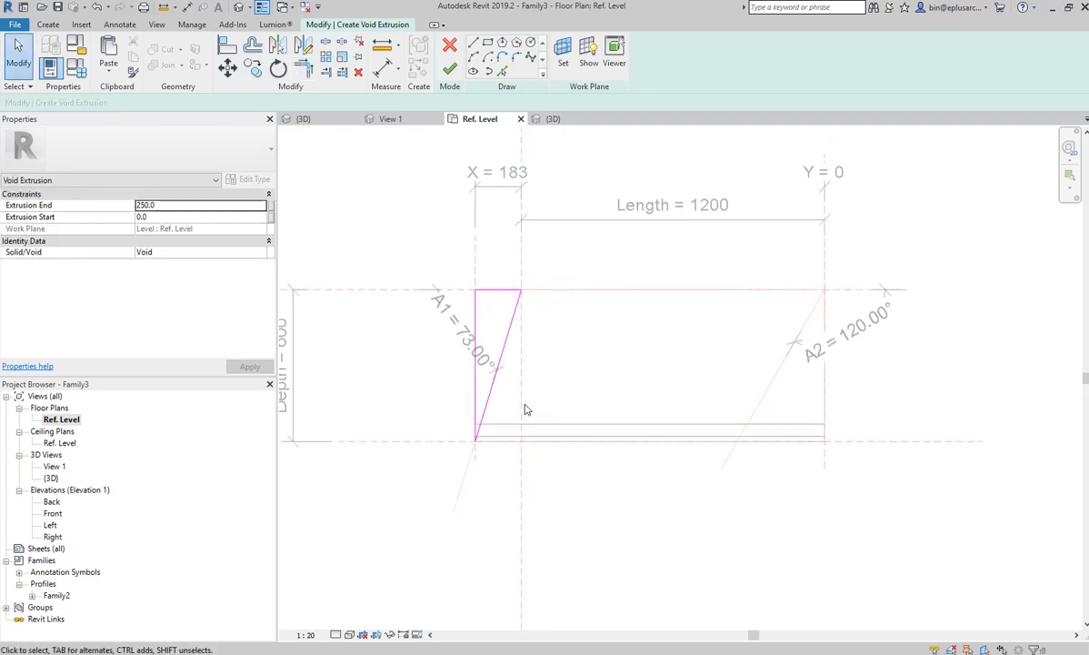
Finish the void and stretch it to the full 900 height in the Front elevation
{"action": "left_click", "coordinate": [449, 69]}
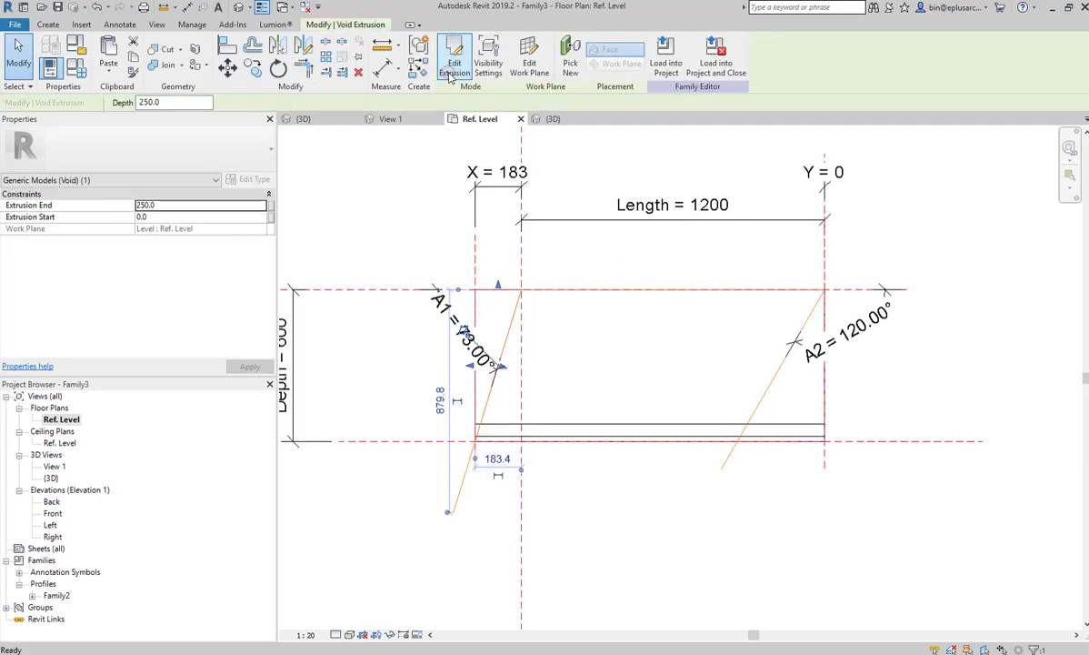
{"action": "double_click", "coordinate": [52, 514]}
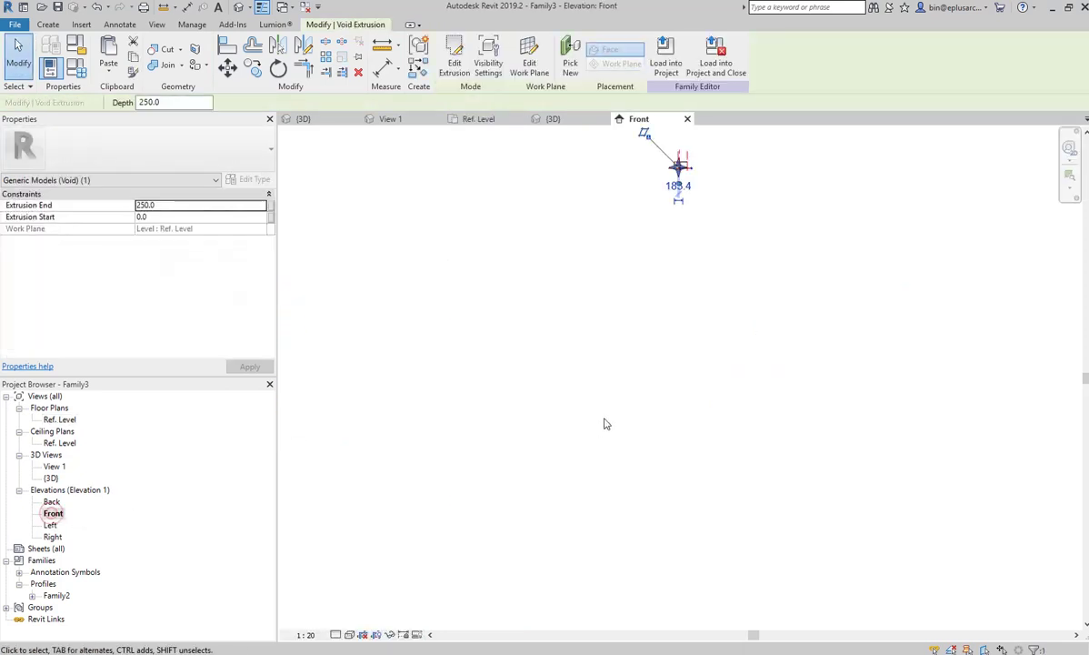
{"action": "middle_click_drag", "start_coordinate": [677, 241], "coordinate": [644, 385]}
{"action": "scroll", "coordinate": [635, 288], "scroll_direction": "up", "scroll_amount": 2}
{"action": "scroll", "coordinate": [634, 288], "scroll_direction": "up", "scroll_amount": 2}
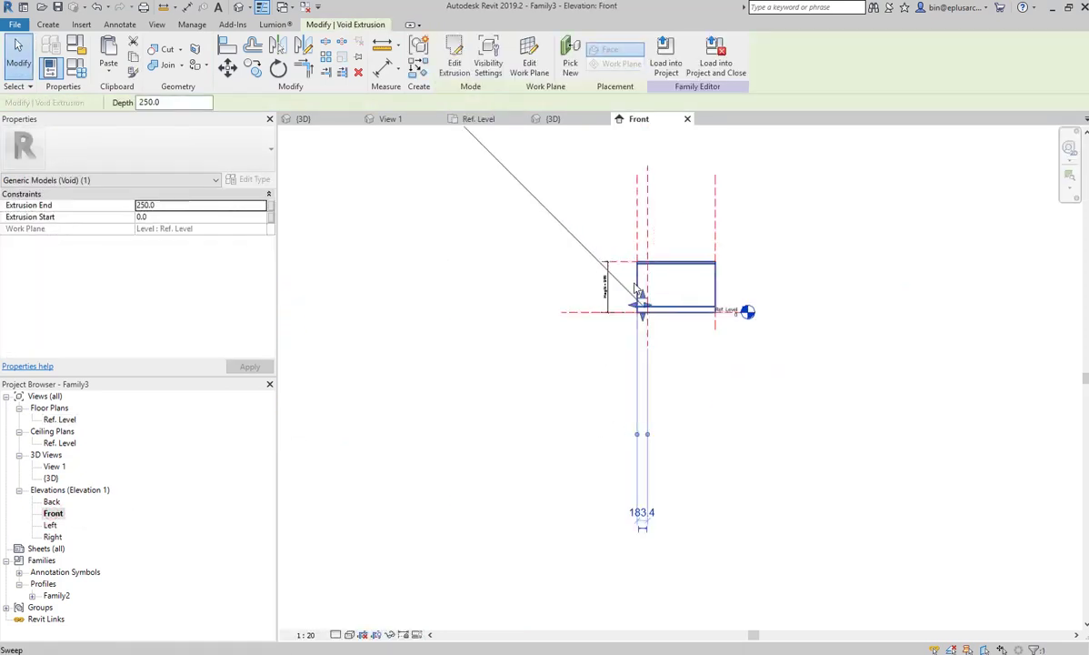
{"action": "scroll", "coordinate": [635, 288], "scroll_direction": "up", "scroll_amount": 2}
{"action": "scroll", "coordinate": [635, 288], "scroll_direction": "up", "scroll_amount": 1}
{"action": "scroll", "coordinate": [613, 319], "scroll_direction": "up", "scroll_amount": 1}
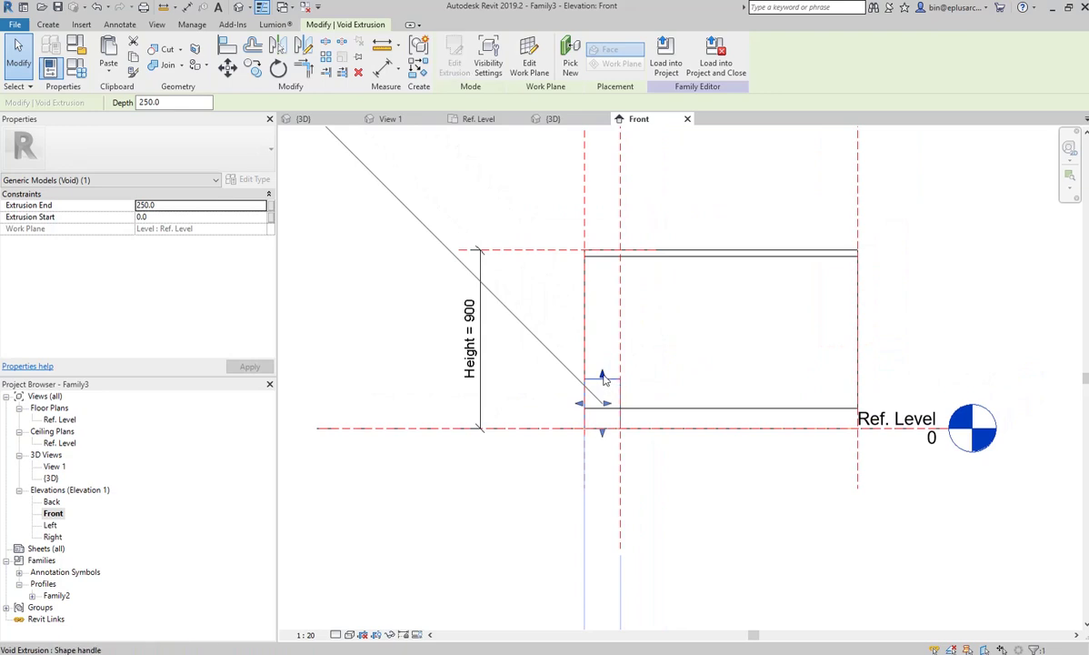
{"action": "left_click_drag", "start_coordinate": [603, 377], "coordinate": [552, 254]}
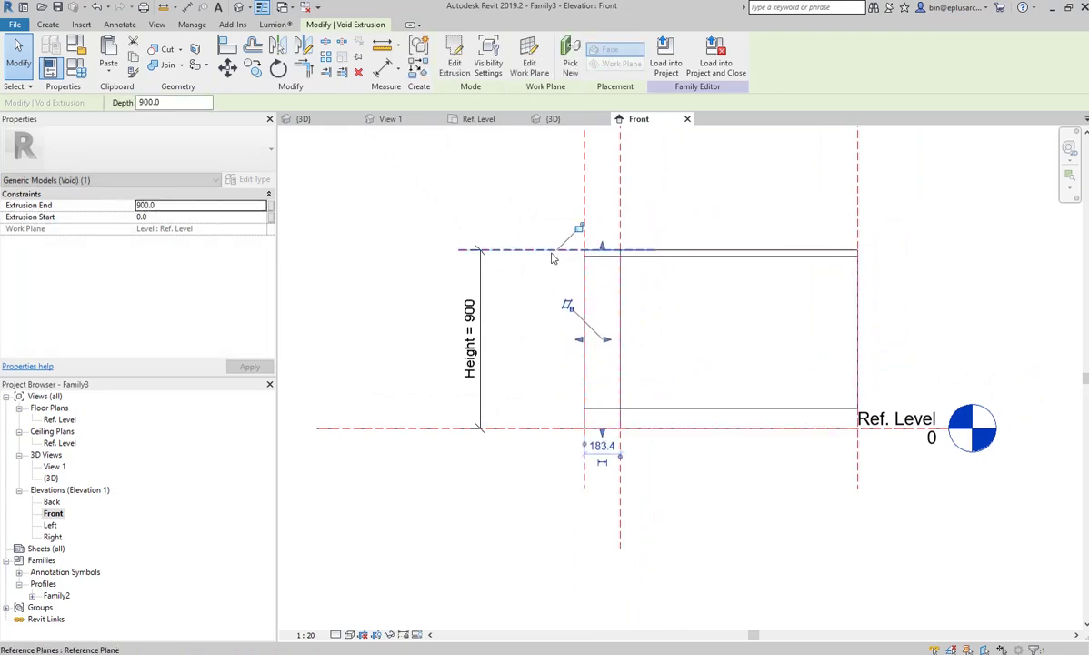
{"action": "left_click", "coordinate": [601, 436]}
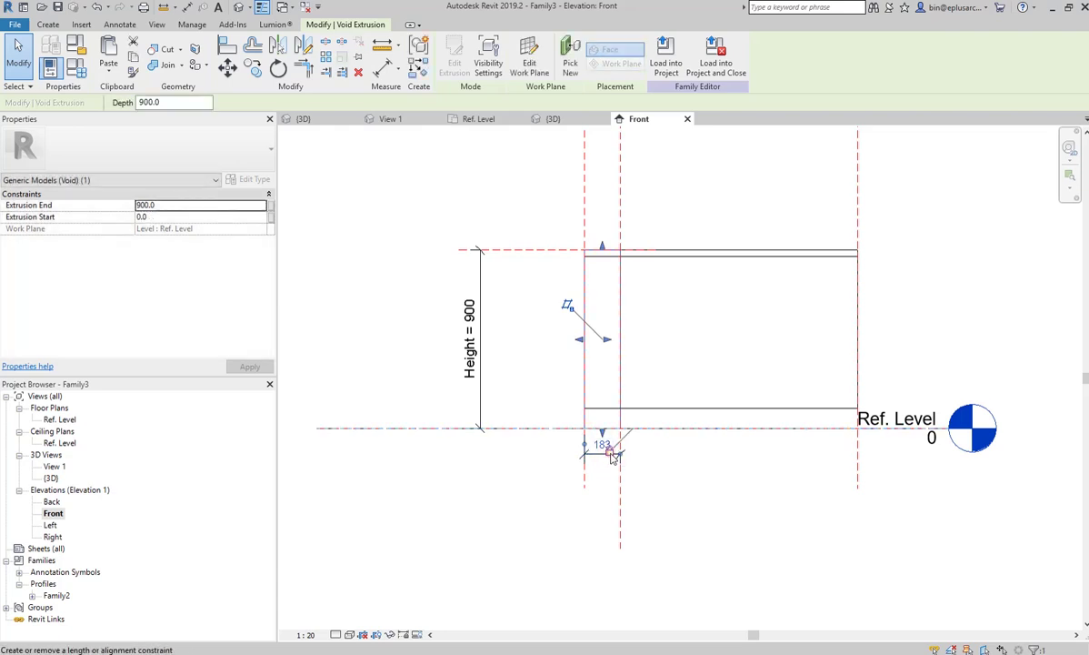
Delete the void's 183 dimension and switch to the bench's 3D view
{"action": "left_click", "coordinate": [600, 472]}
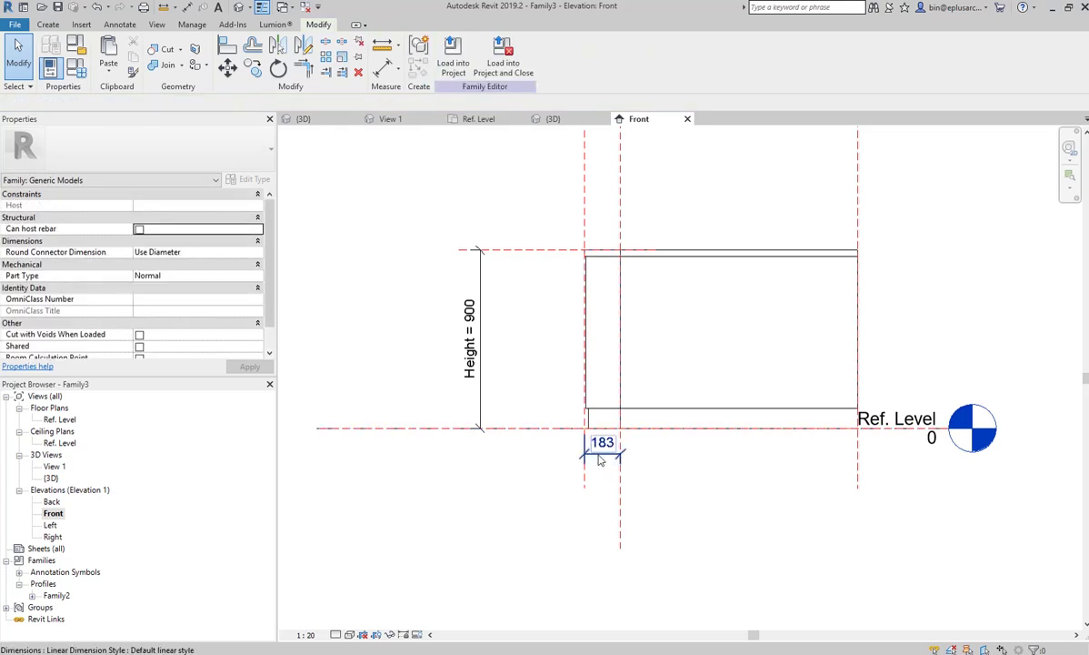
{"action": "left_click", "coordinate": [600, 460]}
{"action": "key", "text": "Delete"}
{"action": "middle_click_drag", "start_coordinate": [638, 382], "coordinate": [609, 396]}
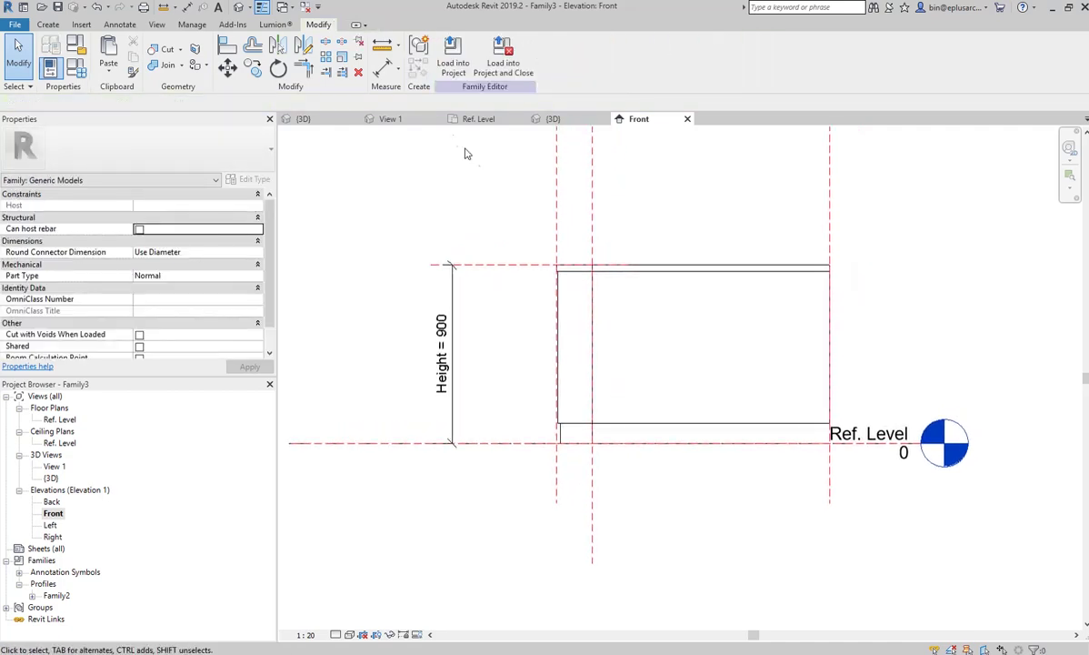
{"action": "left_click", "coordinate": [259, 7]}
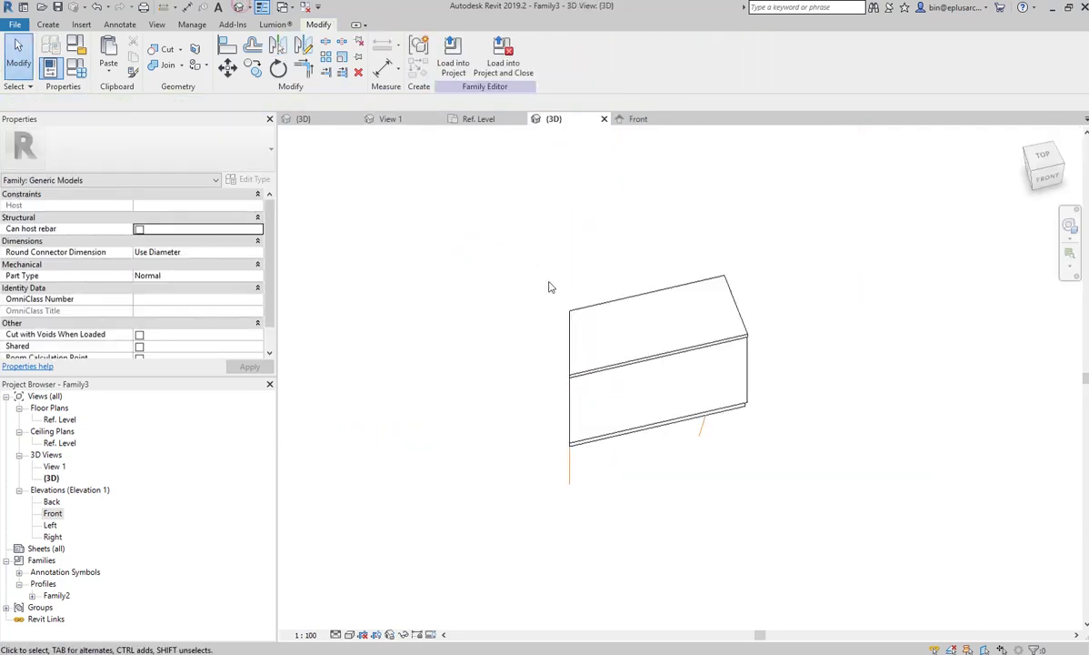
Cancel a constraint-breaking stretch of the lower reference line and return to the Ref. Level plan
{"action": "middle_click_drag", "start_coordinate": [549, 284], "coordinate": [602, 307], "text": "shift"}
{"action": "left_click", "coordinate": [595, 506]}
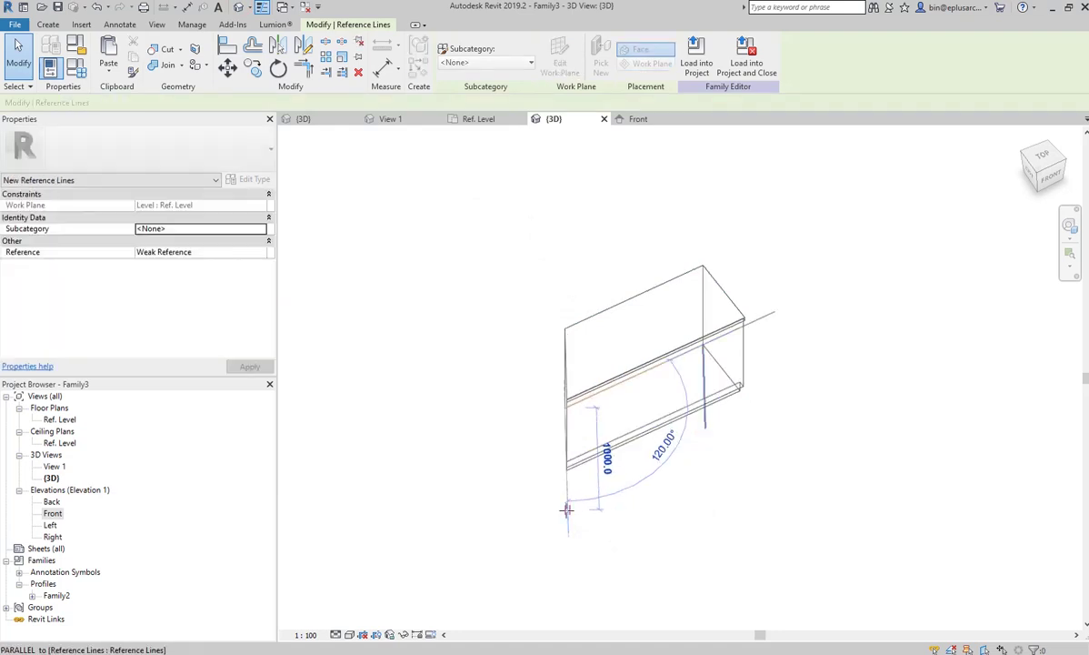
{"action": "mouse_move", "coordinate": [573, 504]}
{"action": "left_mouse_down"}
{"action": "mouse_move", "coordinate": [664, 468]}
{"action": "mouse_move", "coordinate": [675, 473]}
{"action": "left_mouse_up"}
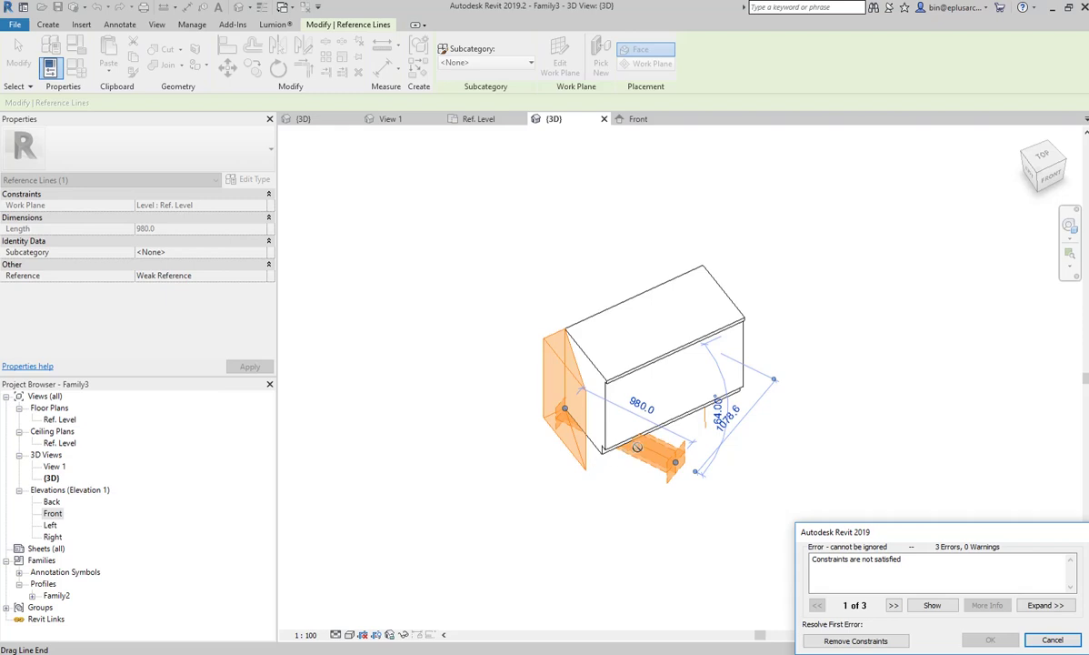
{"action": "key", "text": "Escape"}
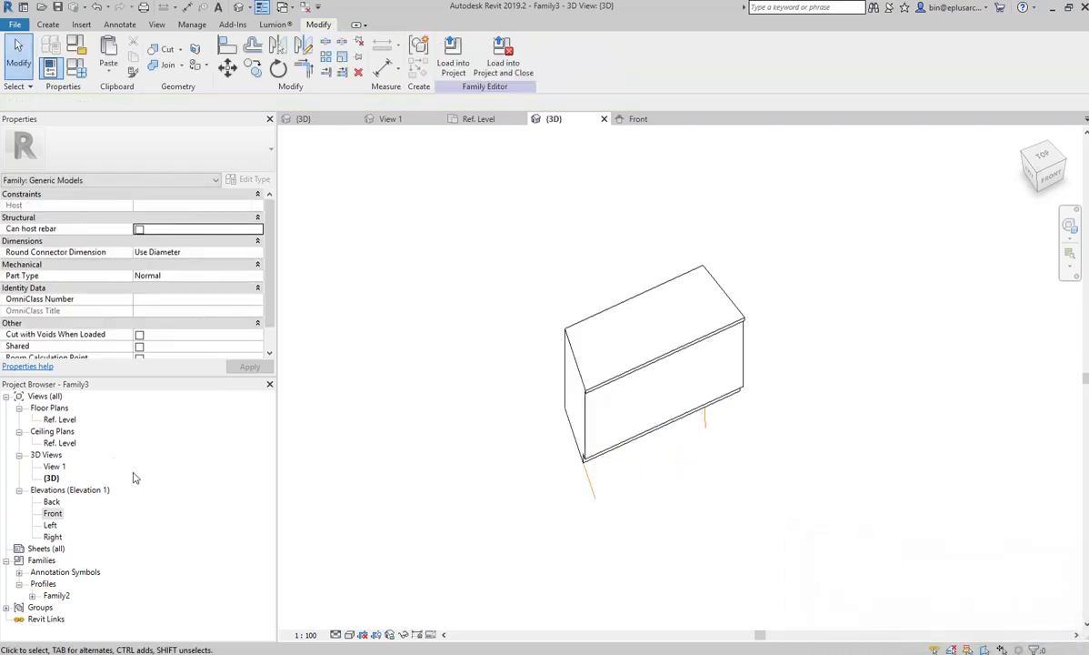
{"action": "double_click", "coordinate": [59, 419]}
{"action": "scroll", "coordinate": [588, 406], "scroll_direction": "up", "scroll_amount": 2}
Draw a new vertical reference plane left of the A1 angle line using RP
{"action": "scroll", "coordinate": [566, 350], "scroll_direction": "down", "scroll_amount": 1}
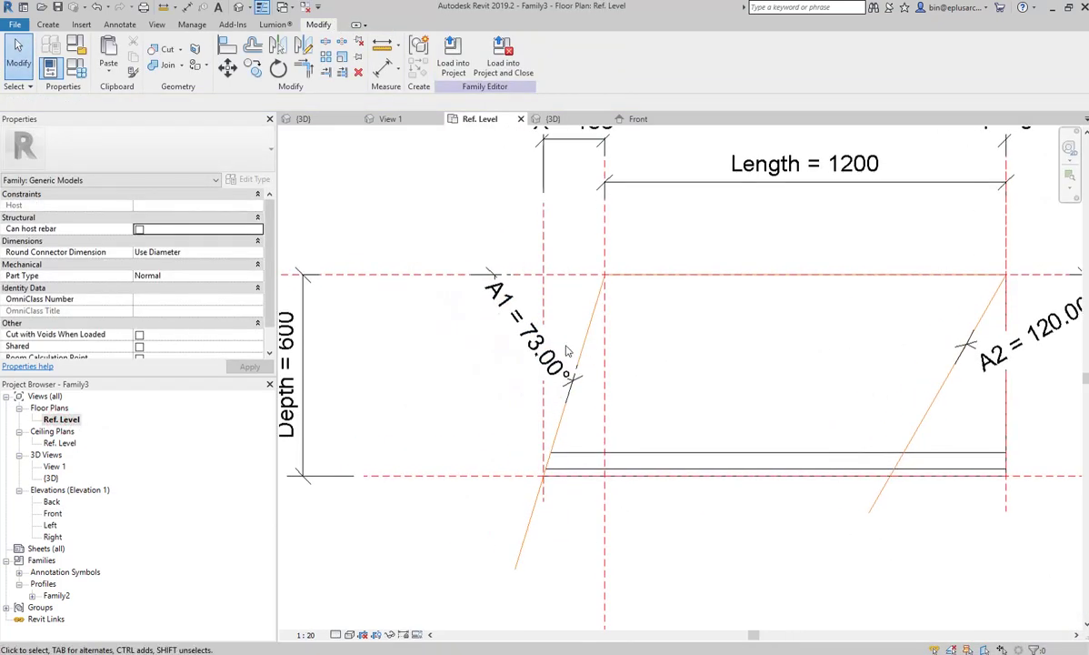
{"action": "key", "text": "r"}
{"action": "key", "text": "p"}
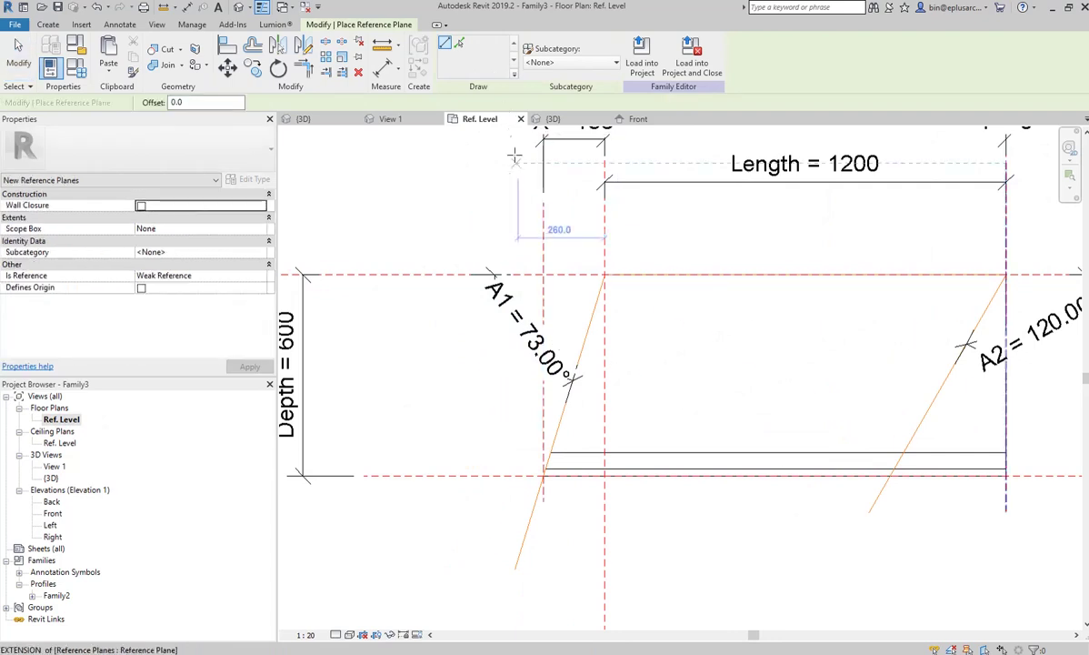
{"action": "left_click", "coordinate": [518, 199]}
{"action": "left_click", "coordinate": [517, 498]}
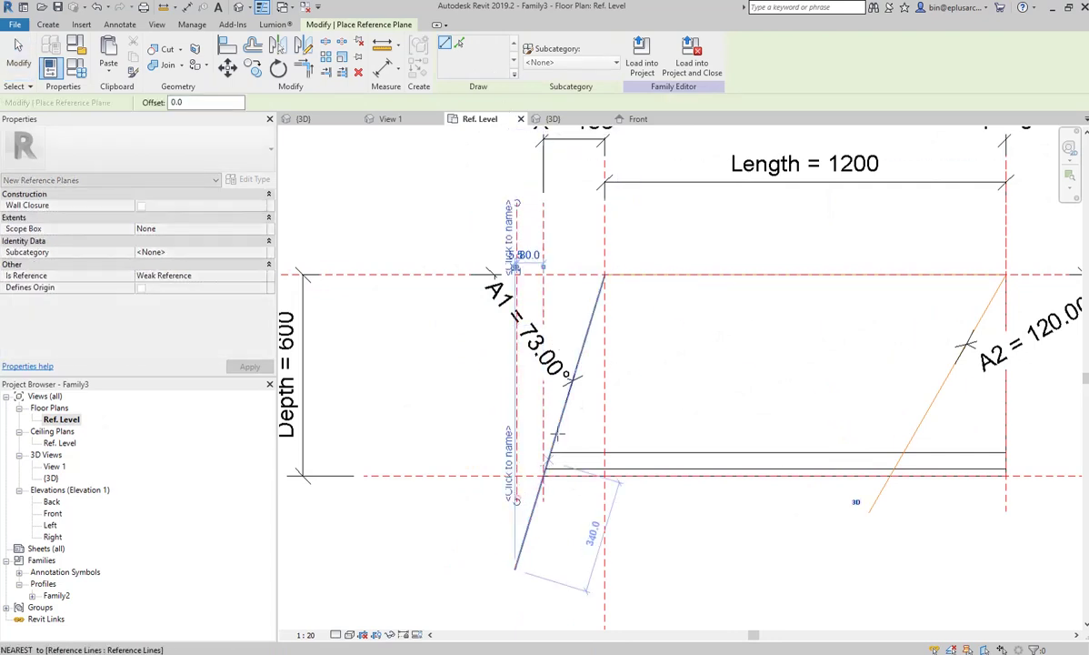
{"action": "scroll", "coordinate": [539, 244], "scroll_direction": "up", "scroll_amount": 2}
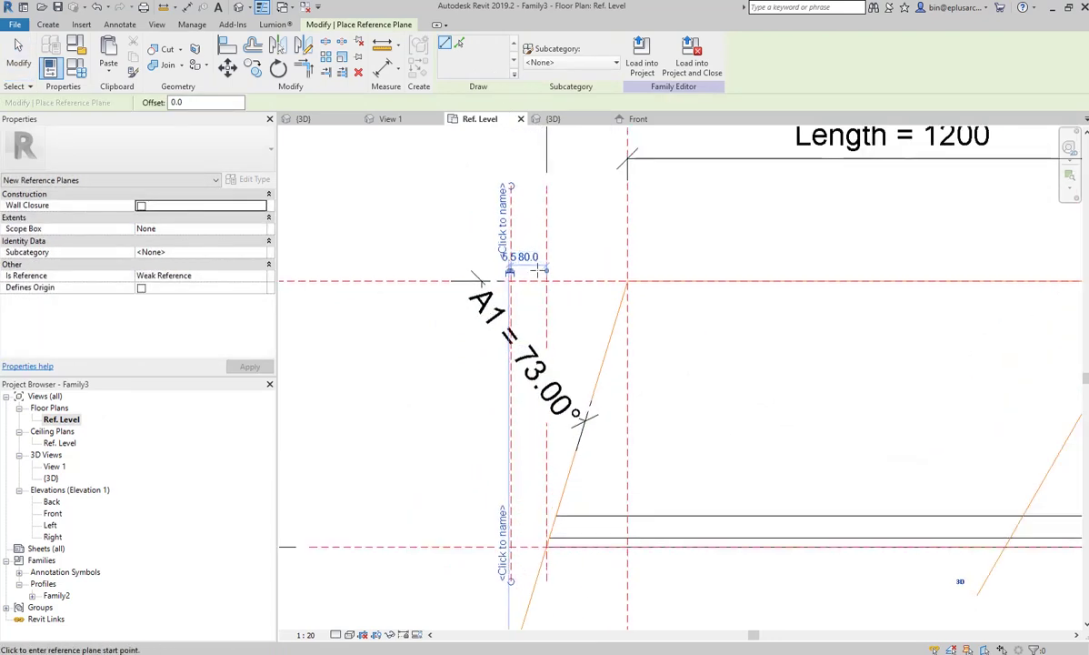
Add an aligned dimension (80) between the new plane and its neighbouring plane
{"action": "key", "text": "i"}
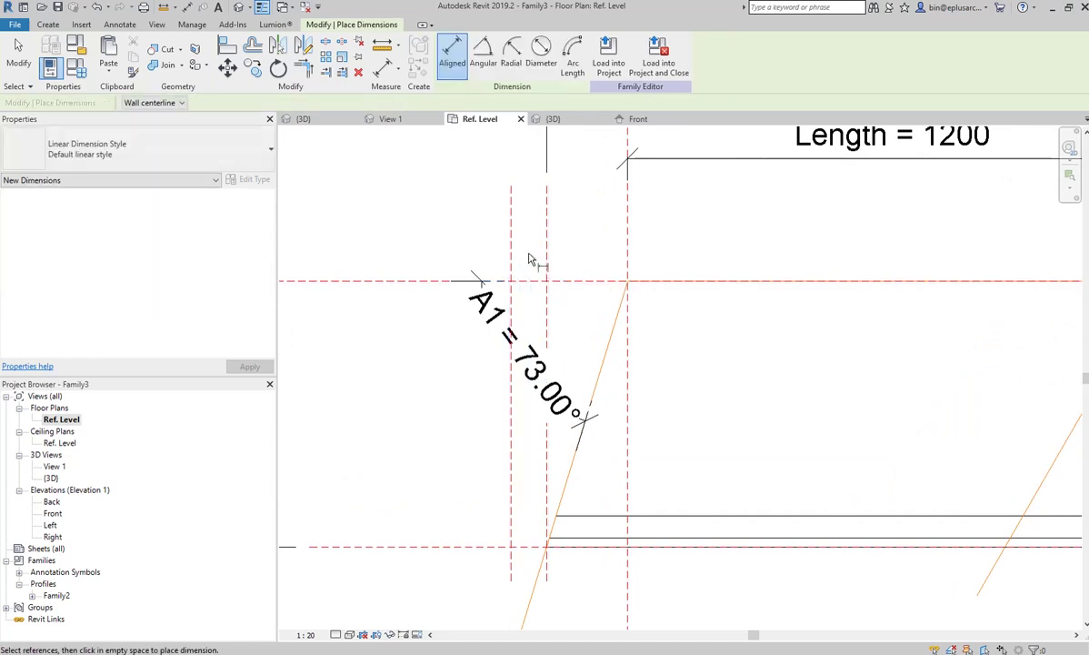
{"action": "left_click", "coordinate": [510, 235]}
{"action": "left_click", "coordinate": [546, 238]}
{"action": "left_click", "coordinate": [574, 216]}
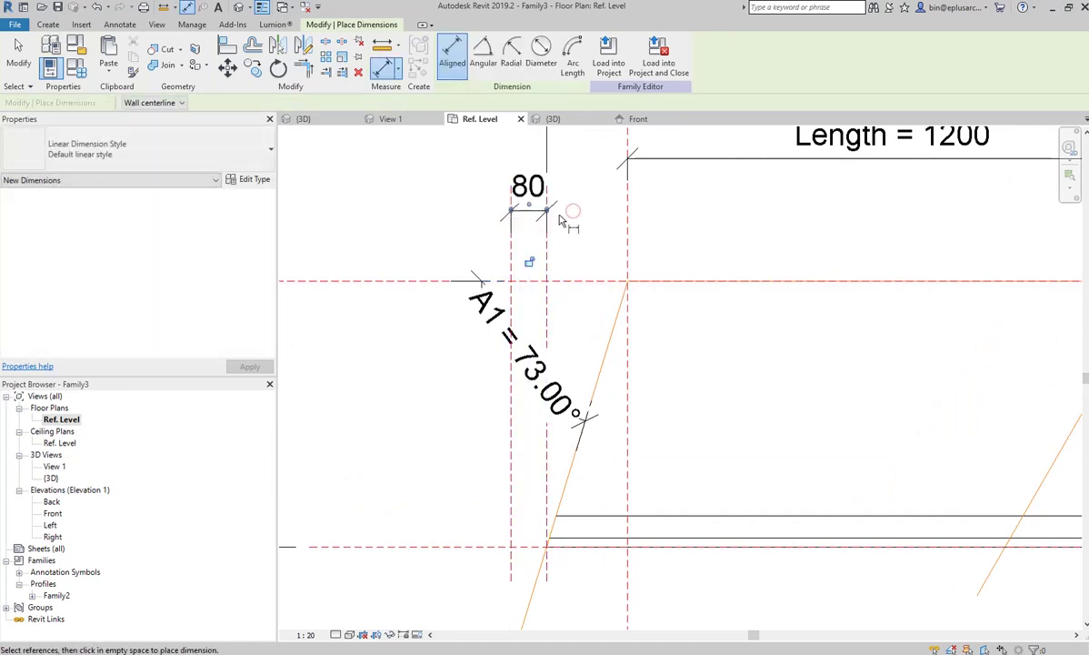
{"action": "key", "text": "Escape"}
{"action": "left_click", "coordinate": [531, 218]}
Set the spacing between the two vertical planes to 20
{"action": "key", "text": "Escape"}
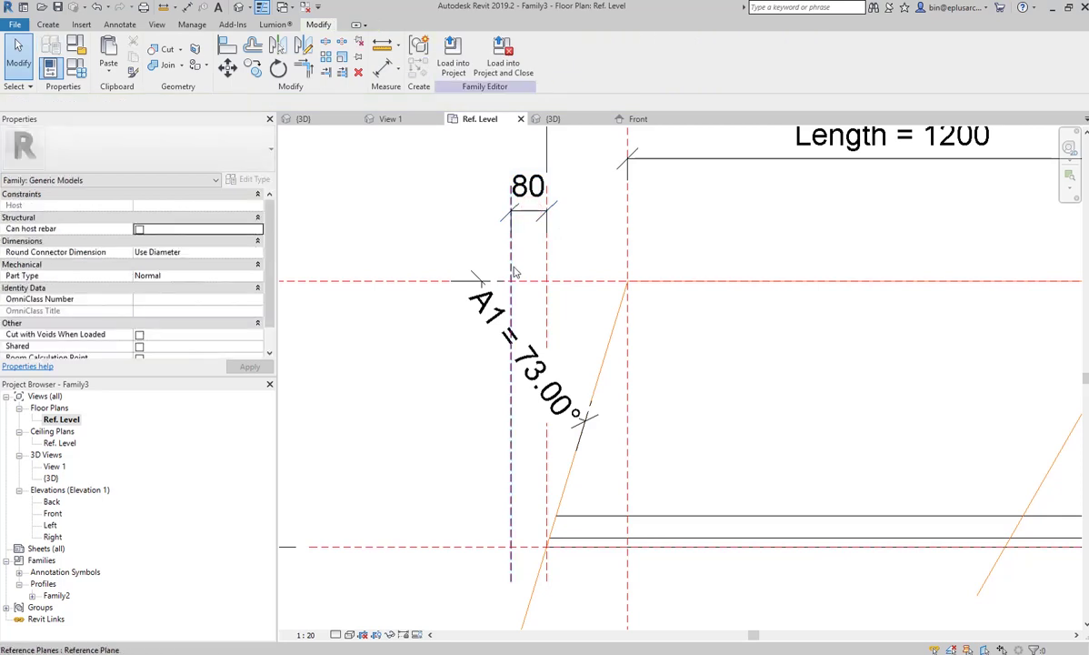
{"action": "left_click", "coordinate": [510, 262]}
{"action": "left_click", "coordinate": [532, 207]}
{"action": "type", "text": "20"}
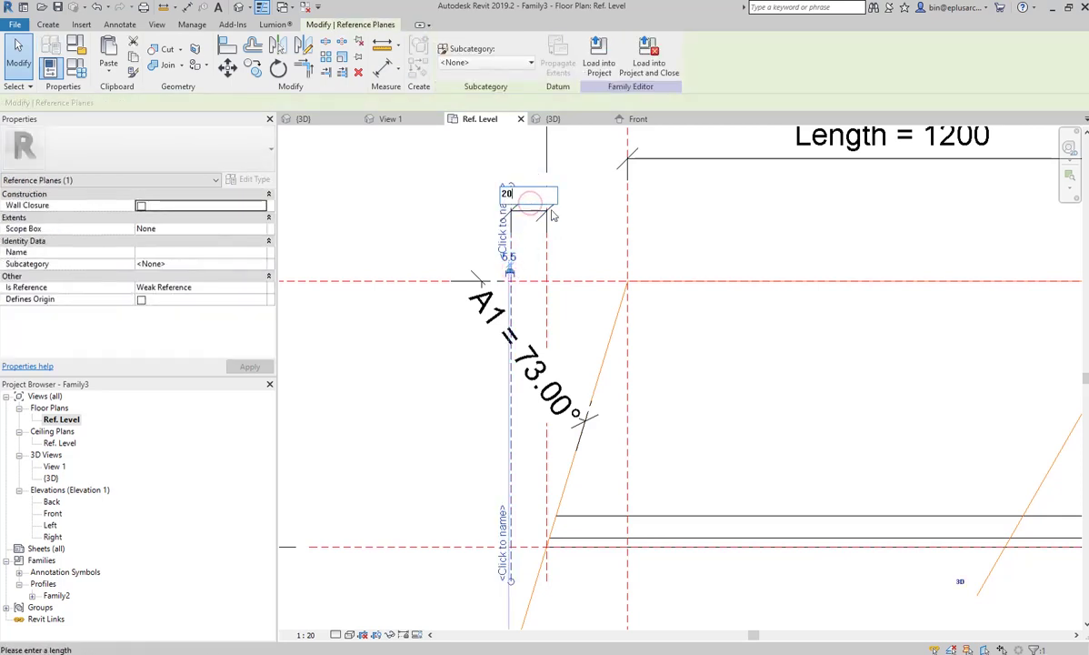
{"action": "key", "text": "Return"}
{"action": "left_click", "coordinate": [581, 209]}
{"action": "left_click", "coordinate": [544, 252]}
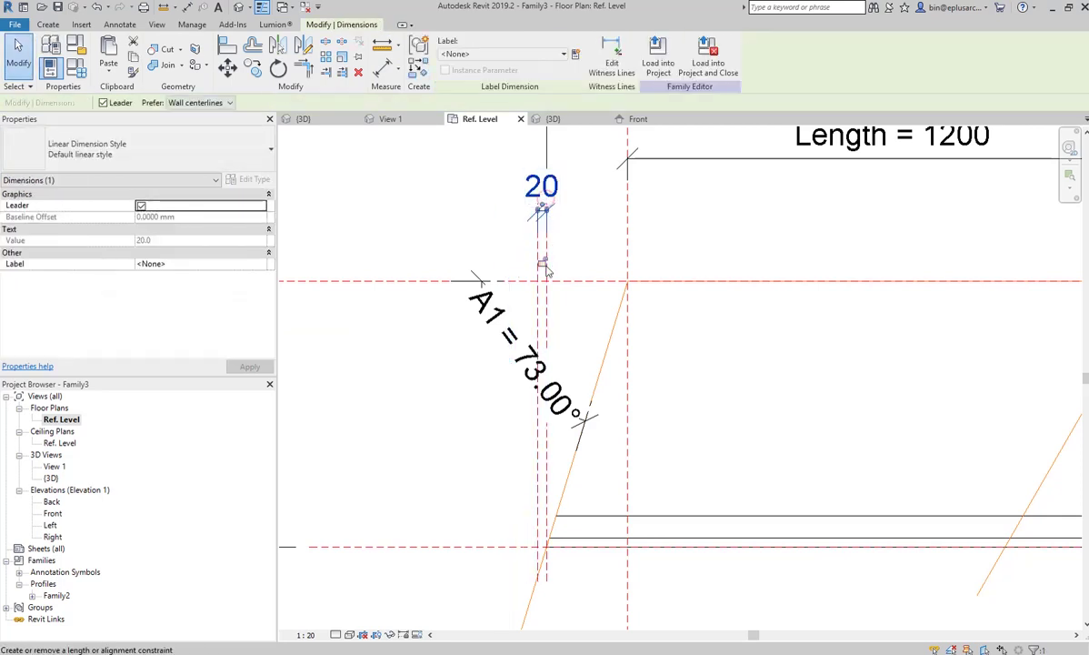
{"action": "key", "text": "Escape"}
{"action": "scroll", "coordinate": [557, 263], "scroll_direction": "down", "scroll_amount": 2}
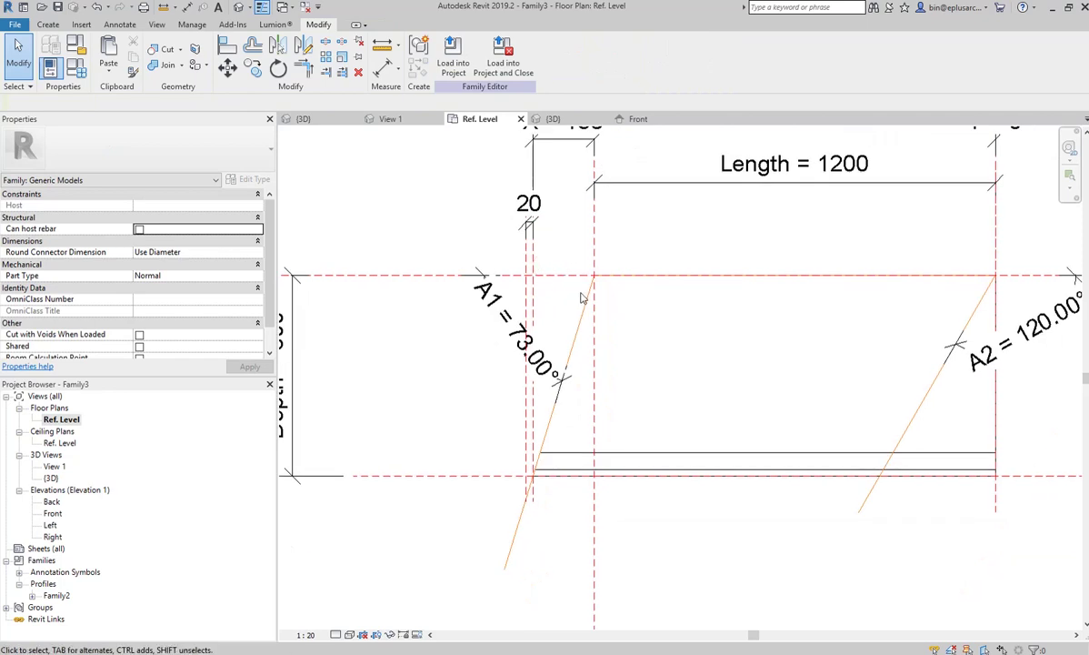
Add the new reference plane to the void's profile sketch and trim it into a corner
{"action": "left_click", "coordinate": [581, 282]}
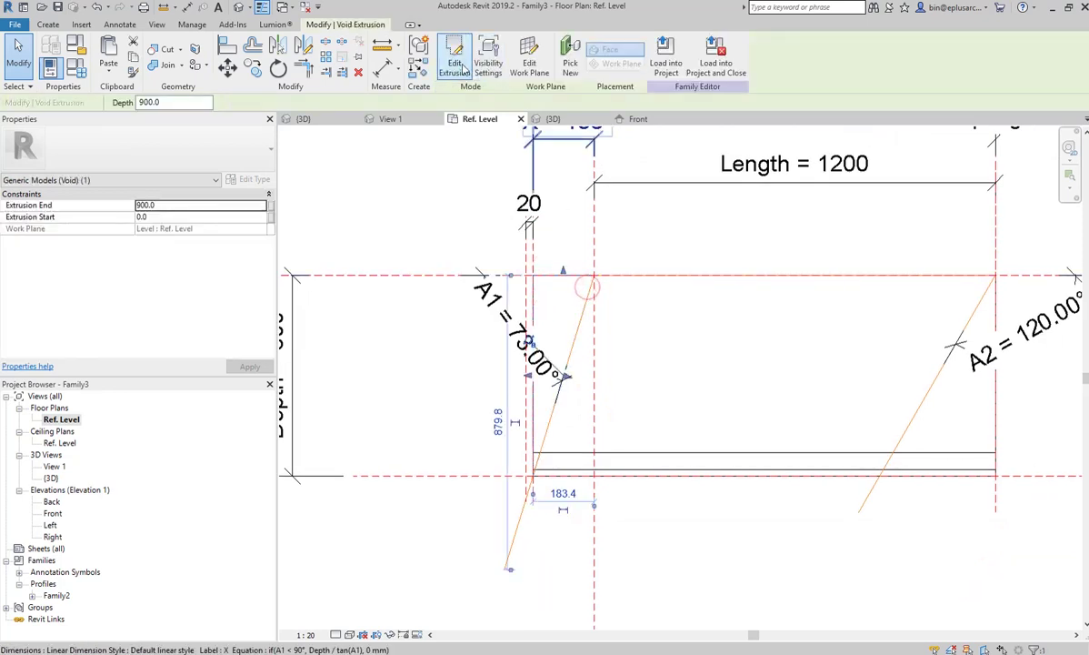
{"action": "left_click", "coordinate": [424, 53]}
{"action": "left_click", "coordinate": [502, 71]}
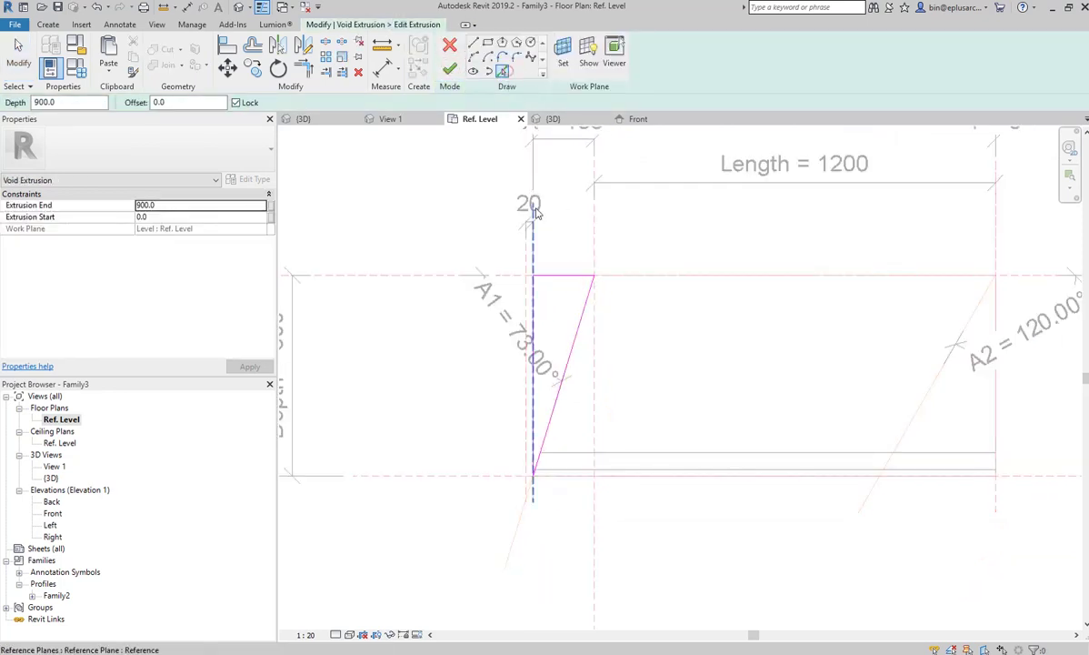
{"action": "left_click", "coordinate": [527, 302]}
{"action": "key", "text": "t"}
{"action": "key", "text": "r"}
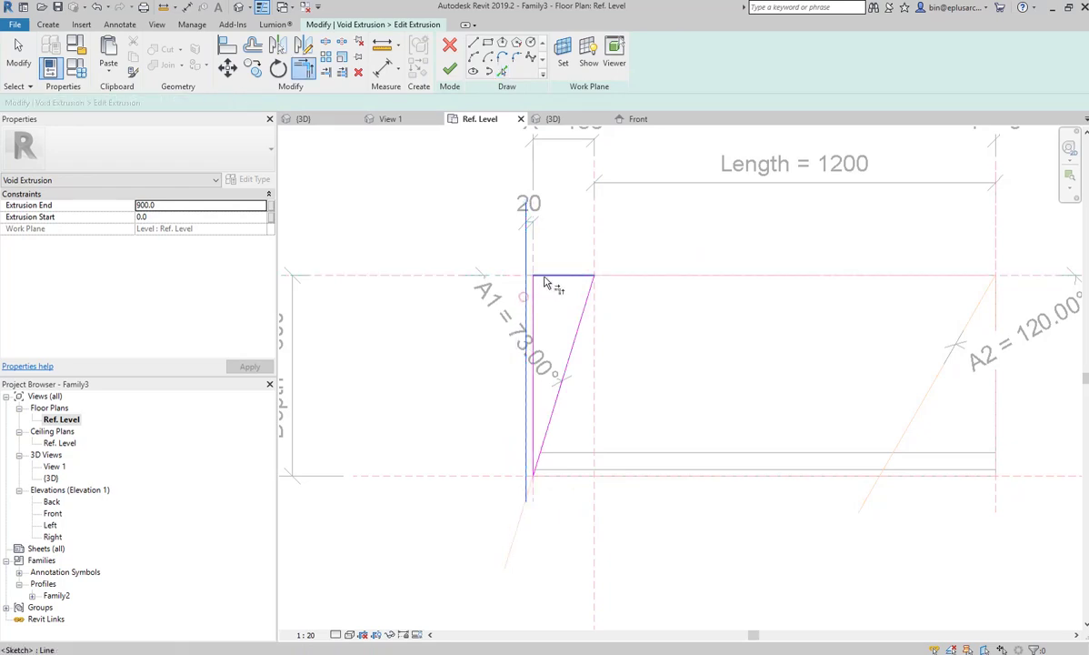
{"action": "left_click", "coordinate": [529, 309]}
{"action": "left_click", "coordinate": [551, 447]}
{"action": "scroll", "coordinate": [536, 459], "scroll_direction": "up", "scroll_amount": 2}
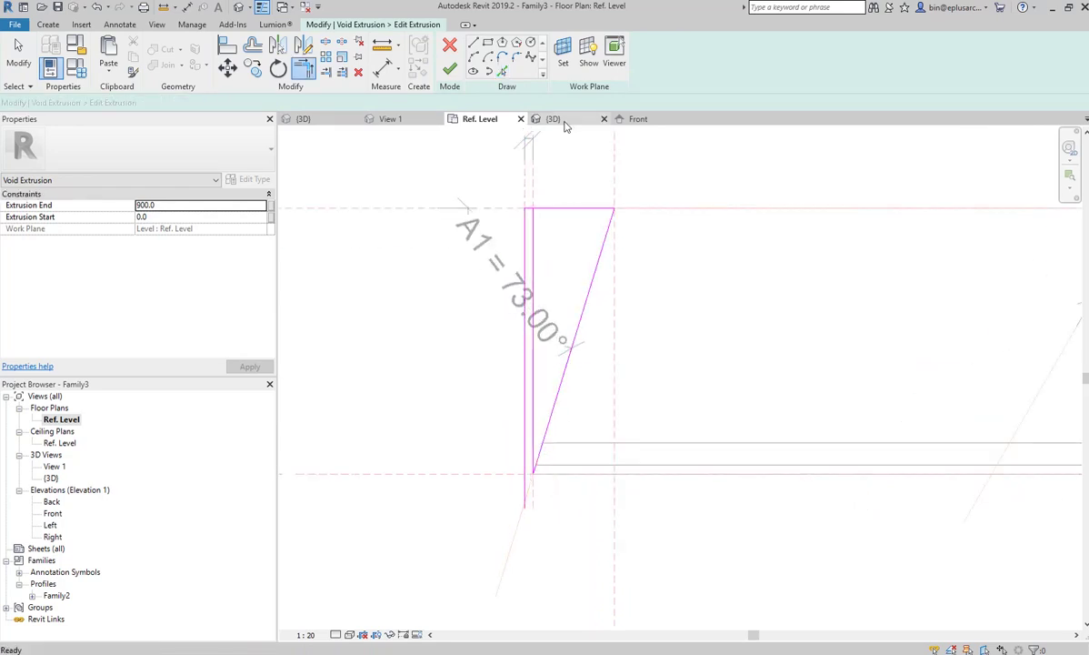
{"action": "key", "text": "Escape"}
Pick another edge into the void's sketch and trim it with TR
{"action": "left_click", "coordinate": [502, 71]}
{"action": "scroll", "coordinate": [509, 471], "scroll_direction": "up", "scroll_amount": 2}
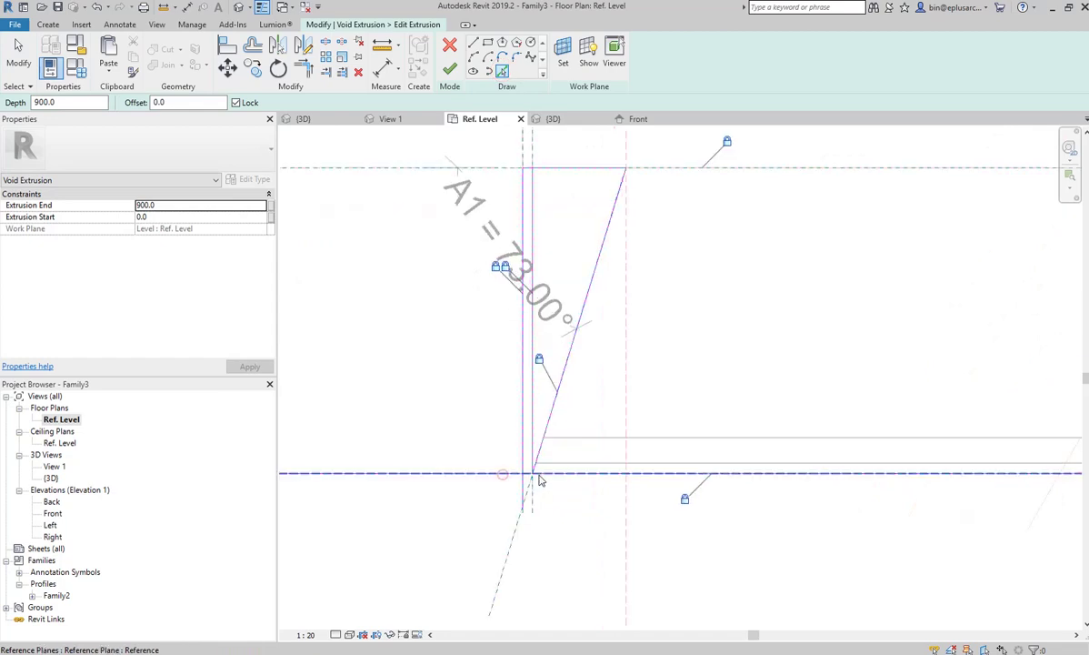
{"action": "scroll", "coordinate": [512, 475], "scroll_direction": "up", "scroll_amount": 2}
{"action": "scroll", "coordinate": [505, 464], "scroll_direction": "down", "scroll_amount": 2}
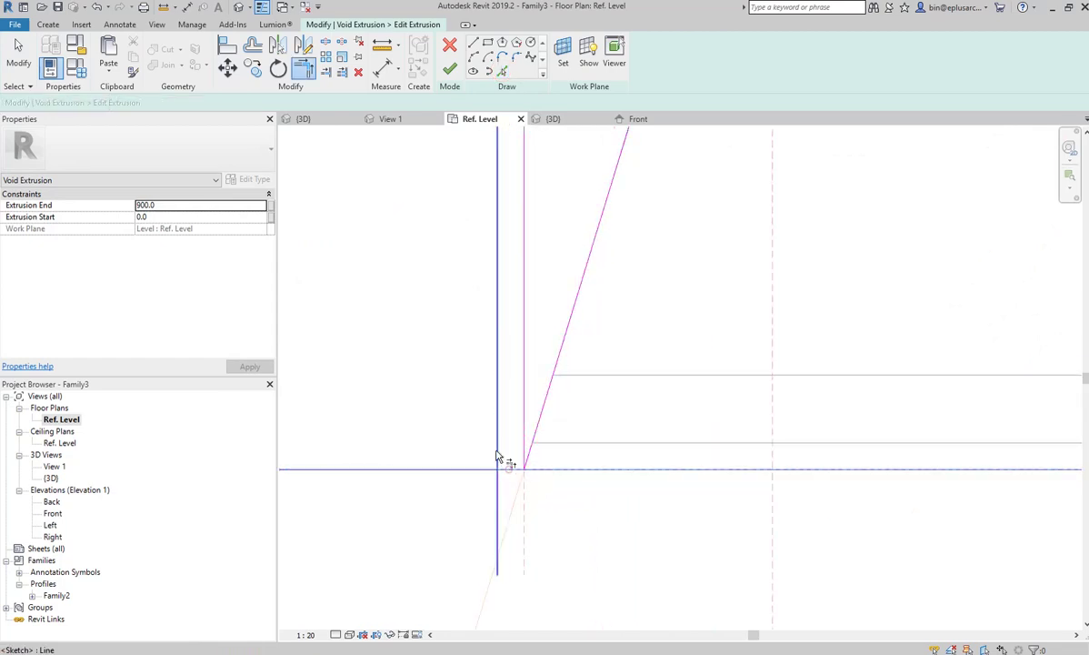
{"action": "left_click", "coordinate": [537, 427]}
{"action": "key", "text": "t"}
{"action": "key", "text": "r"}
{"action": "key", "text": "Escape"}
Check a sketch line, then finish the void's profile edit
{"action": "left_click", "coordinate": [534, 399]}
{"action": "scroll", "coordinate": [541, 392], "scroll_direction": "down", "scroll_amount": 2}
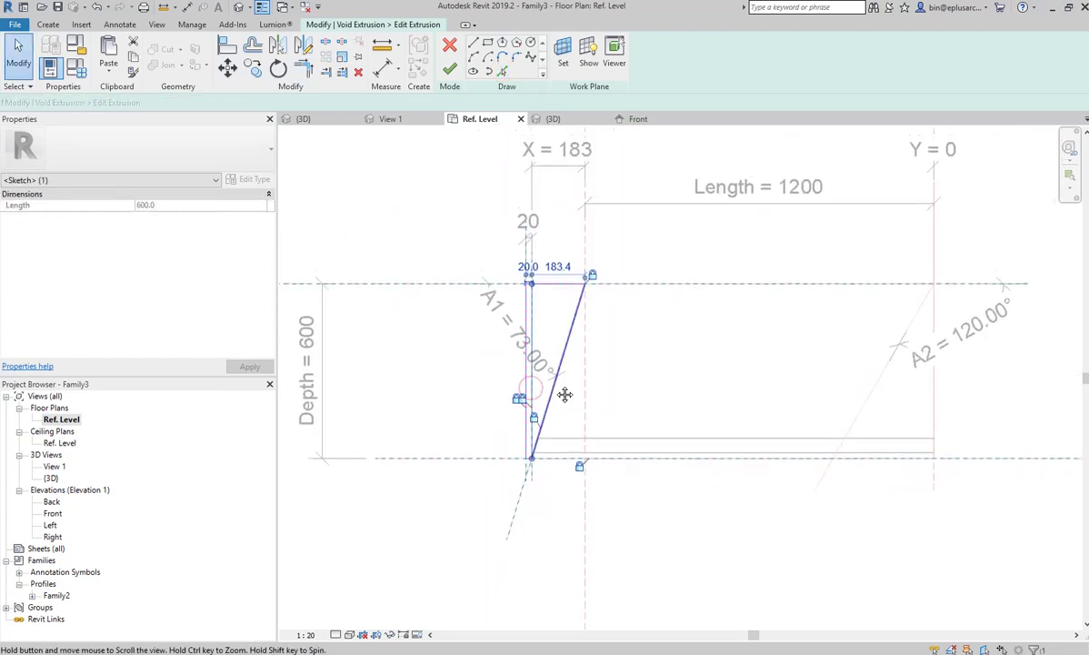
{"action": "key", "text": "Escape"}
{"action": "scroll", "coordinate": [593, 343], "scroll_direction": "up", "scroll_amount": 1}
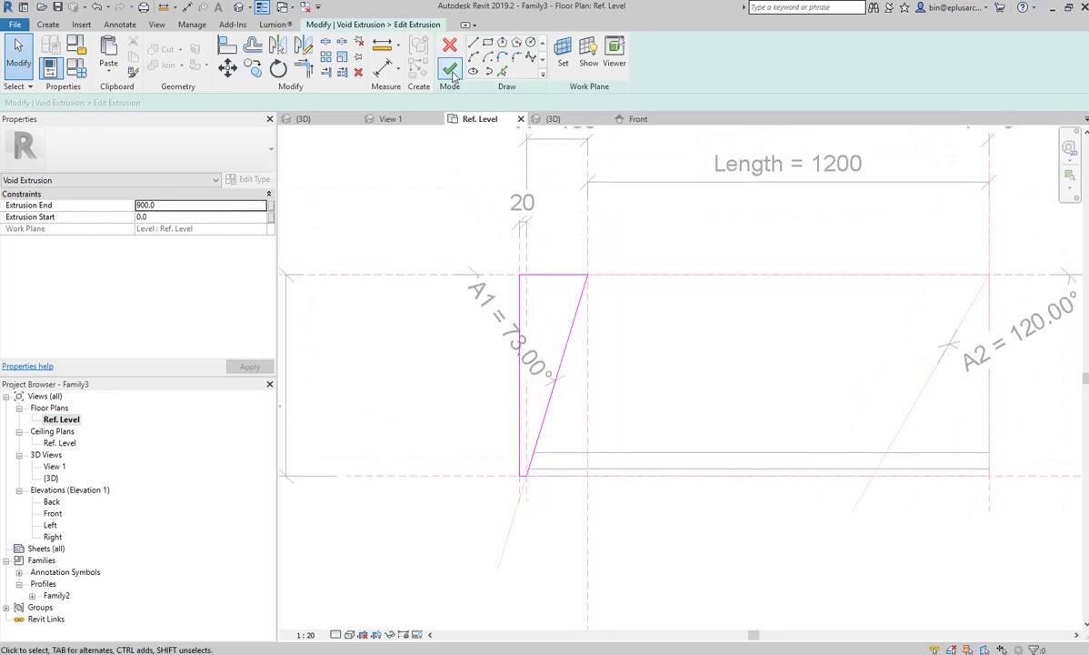
{"action": "left_click", "coordinate": [450, 70]}
{"action": "left_click", "coordinate": [621, 304]}
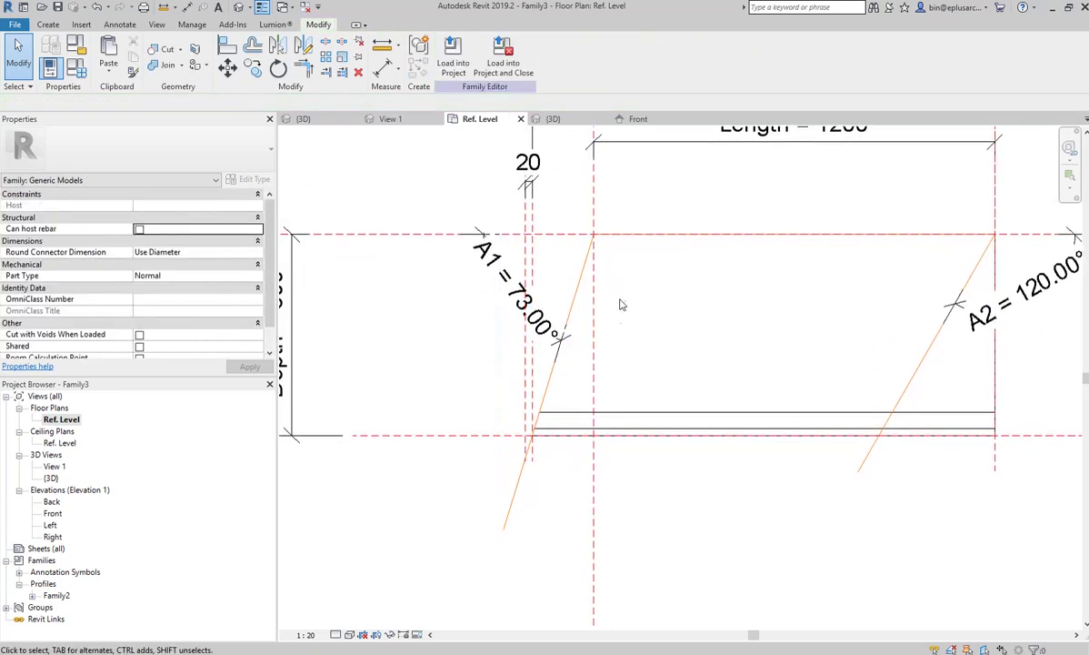
In the 3D view, drag the angled reference line's end so A1 swings to 112°
{"action": "left_click", "coordinate": [240, 8]}
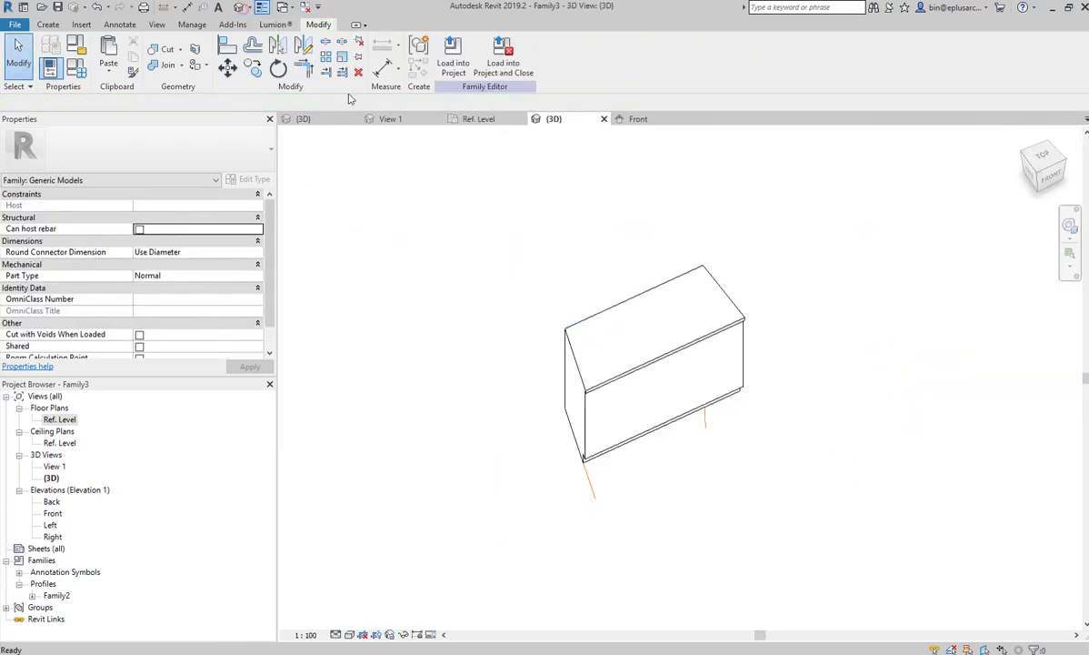
{"action": "scroll", "coordinate": [595, 477], "scroll_direction": "up", "scroll_amount": 3}
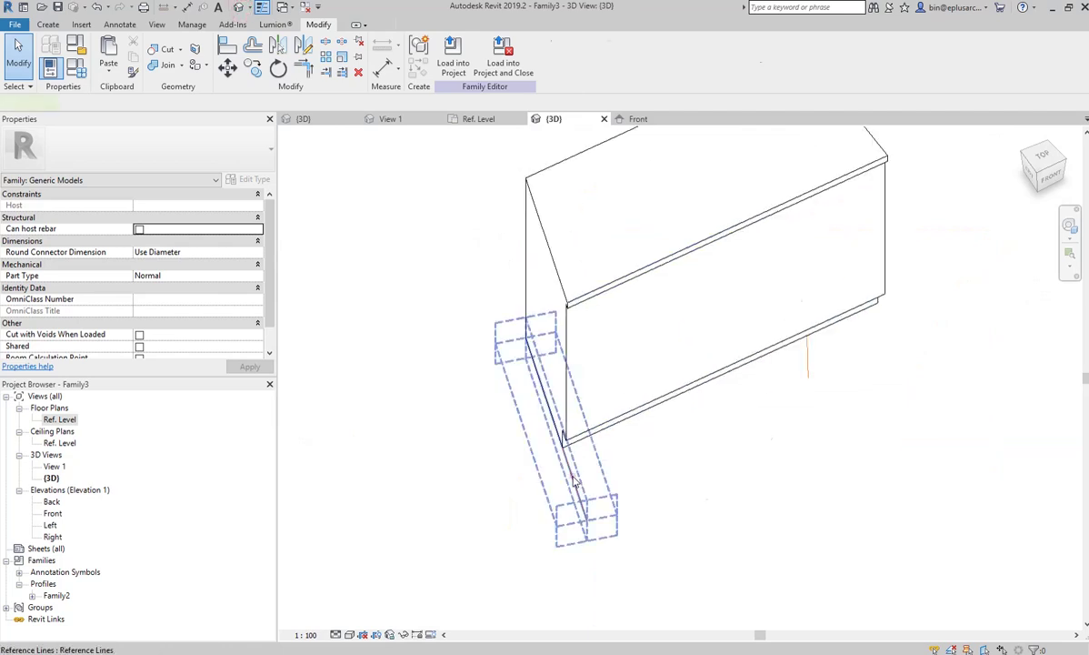
{"action": "left_click", "coordinate": [573, 482]}
{"action": "key", "text": "Escape"}
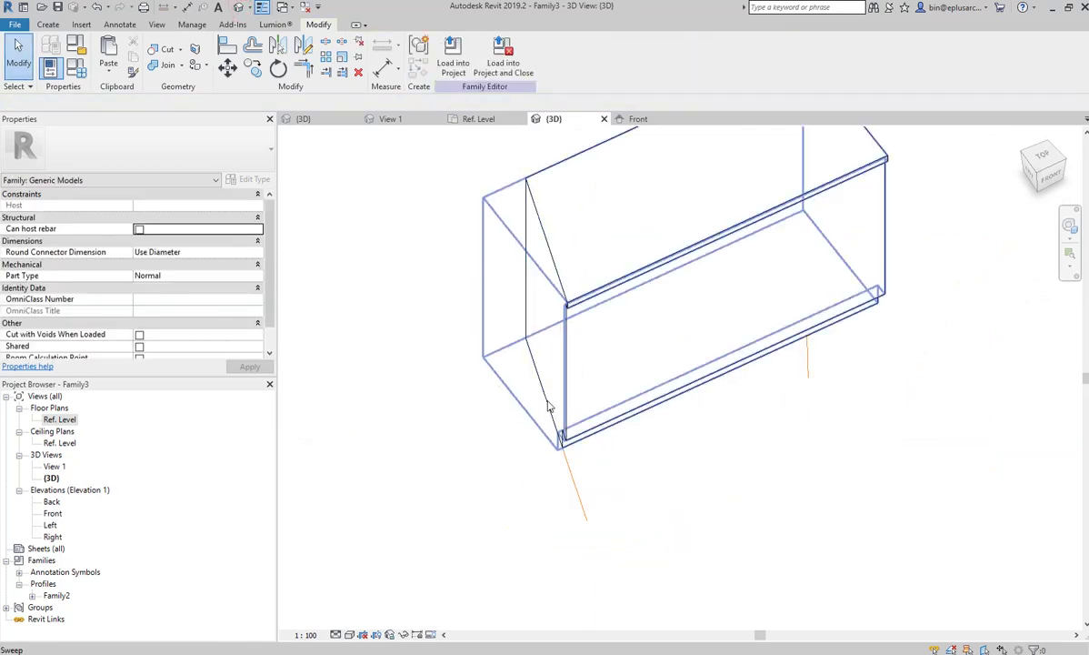
{"action": "left_click", "coordinate": [582, 496]}
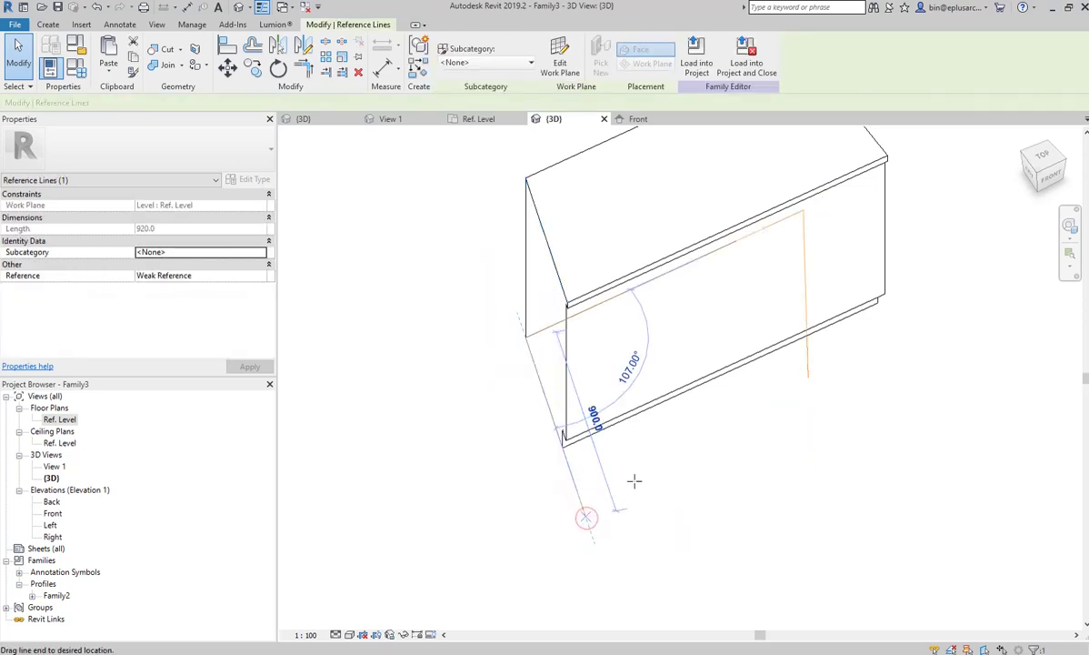
{"action": "mouse_move", "coordinate": [644, 466]}
{"action": "left_mouse_down"}
{"action": "mouse_move", "coordinate": [633, 451]}
{"action": "mouse_move", "coordinate": [661, 416]}
{"action": "left_mouse_up"}
{"action": "key", "text": "Escape"}
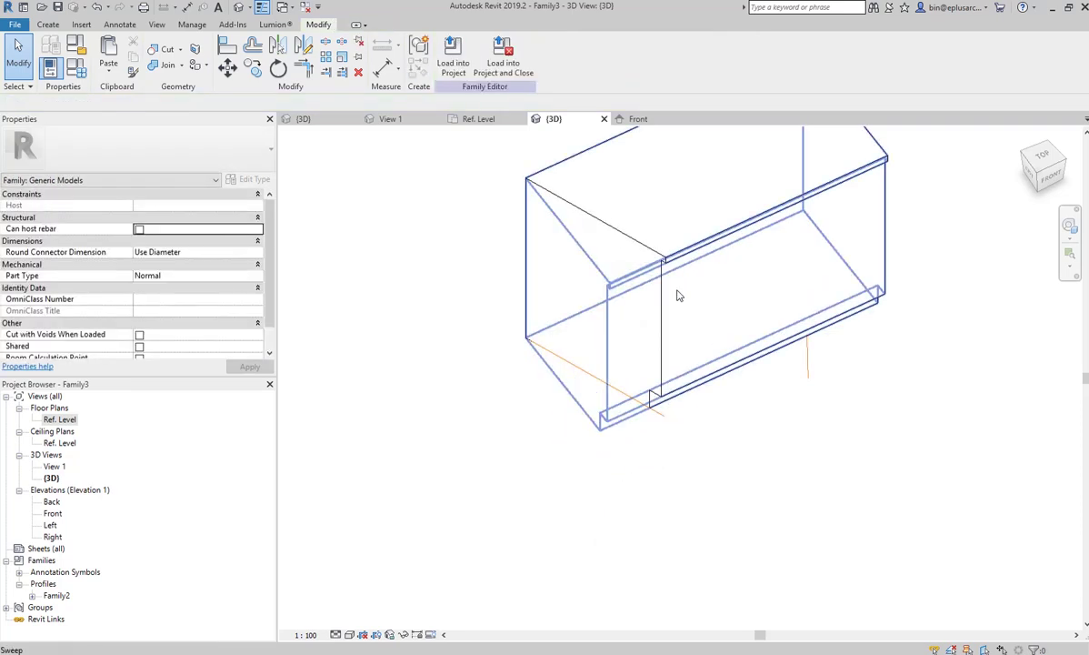
{"action": "left_click", "coordinate": [663, 265]}
{"action": "middle_click_drag", "start_coordinate": [645, 472], "coordinate": [623, 484], "text": "shift"}
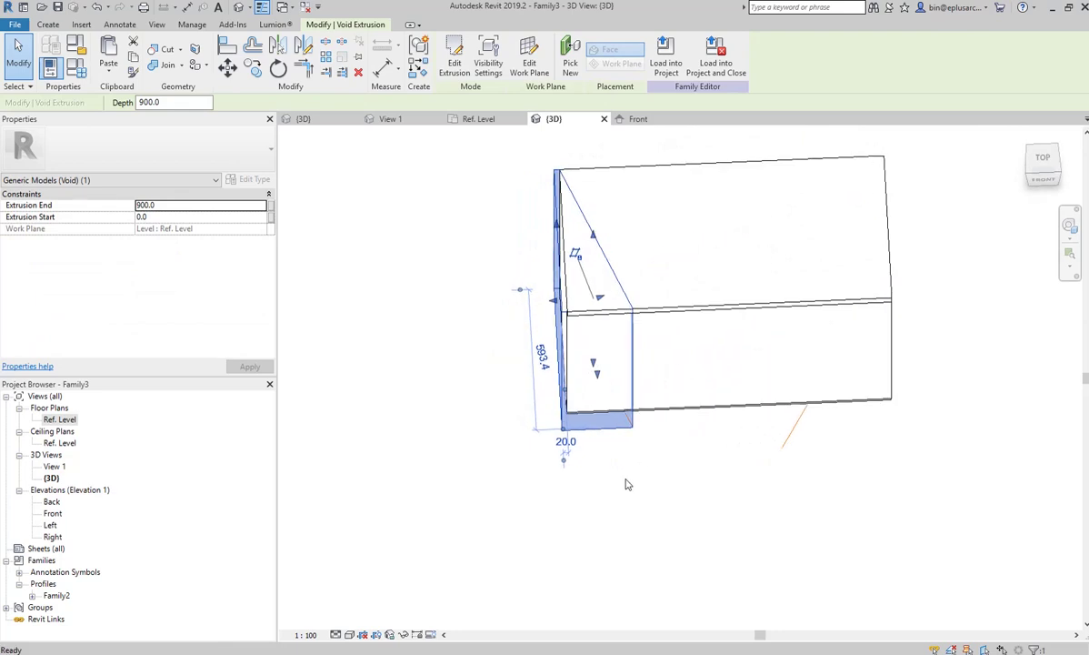
{"action": "left_click", "coordinate": [625, 483]}
{"action": "middle_click_drag", "start_coordinate": [627, 479], "coordinate": [278, 491], "text": "shift"}
Reopen the left void extrusion's profile sketch in the Ref. Level plan
{"action": "double_click", "coordinate": [60, 419]}
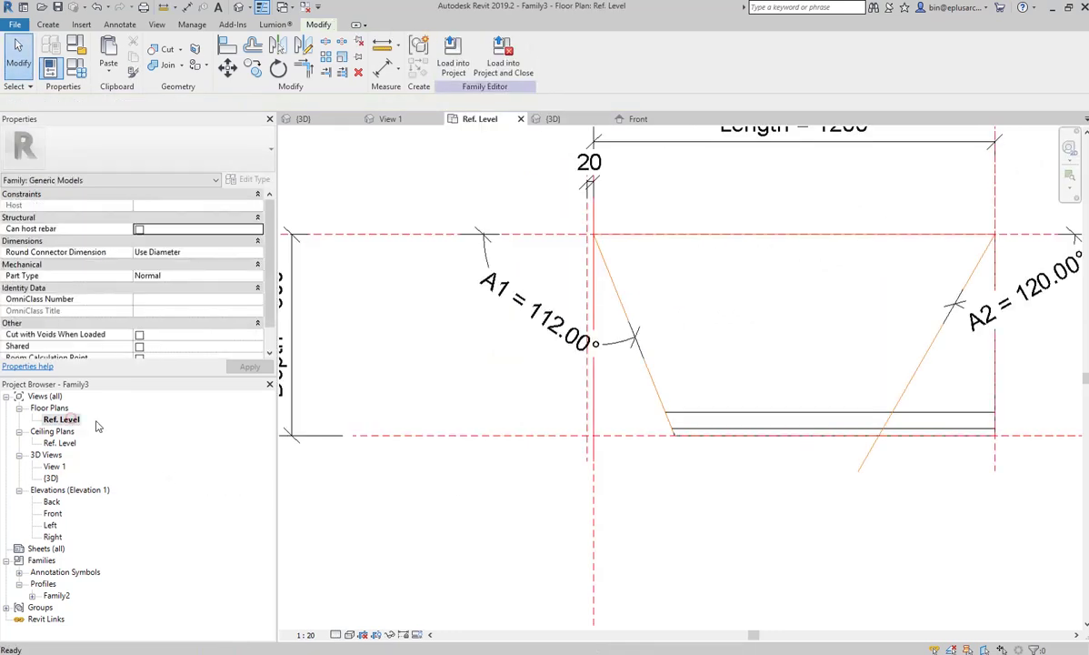
{"action": "scroll", "coordinate": [637, 423], "scroll_direction": "down", "scroll_amount": 2}
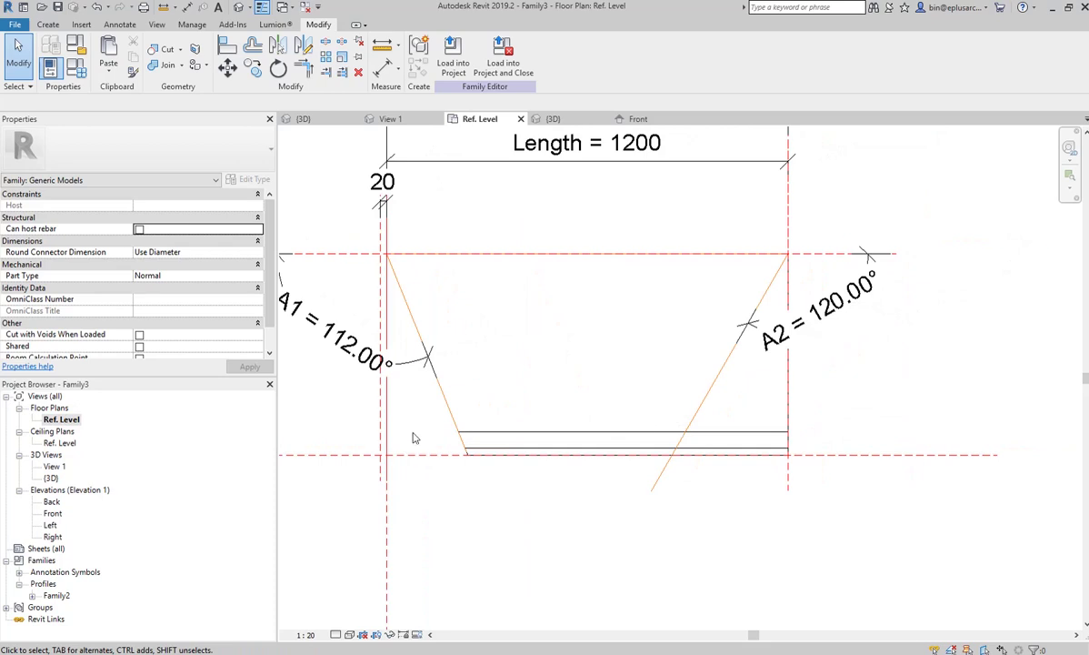
{"action": "left_click", "coordinate": [420, 400]}
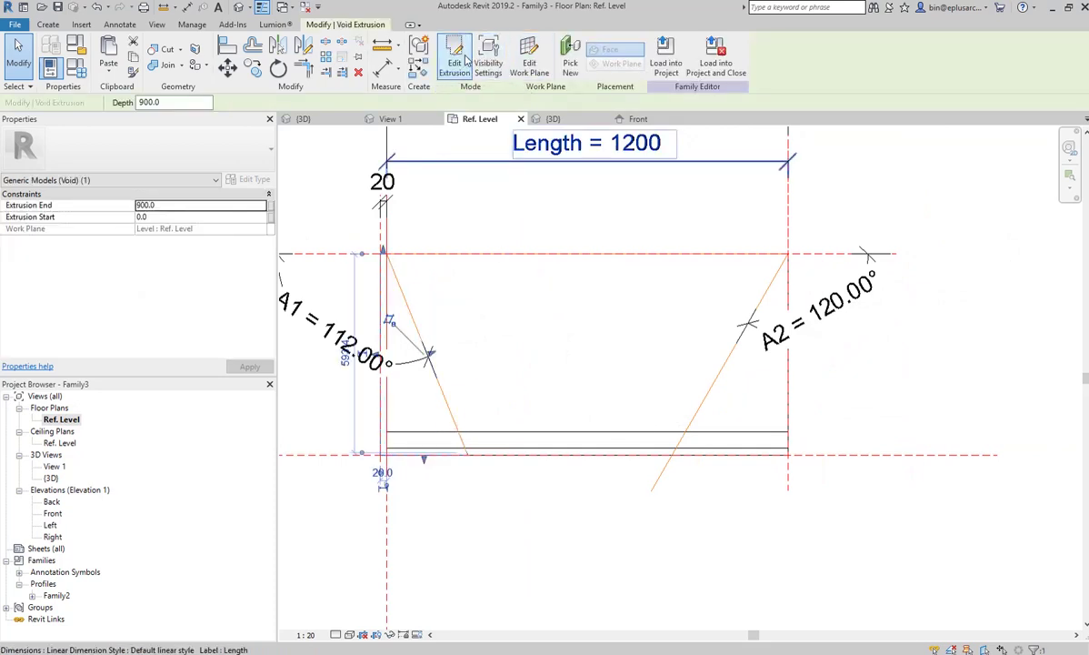
{"action": "left_click", "coordinate": [454, 61]}
Sketch the right-end void from the A2 reference line and the top and bottom planes
{"action": "left_click", "coordinate": [502, 70]}
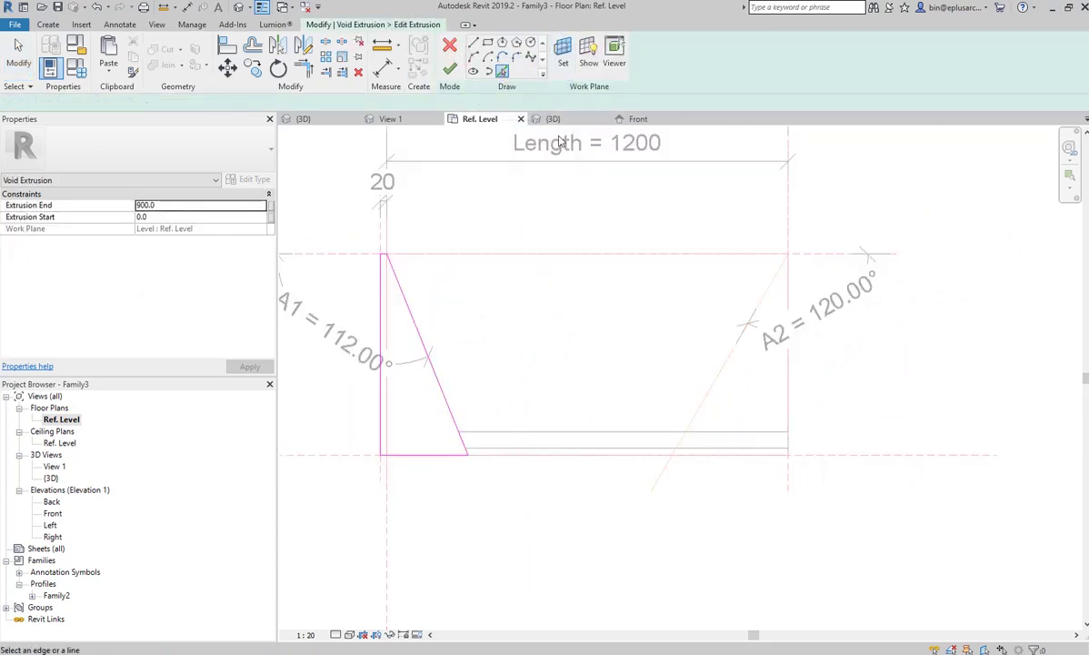
{"action": "left_click", "coordinate": [663, 478]}
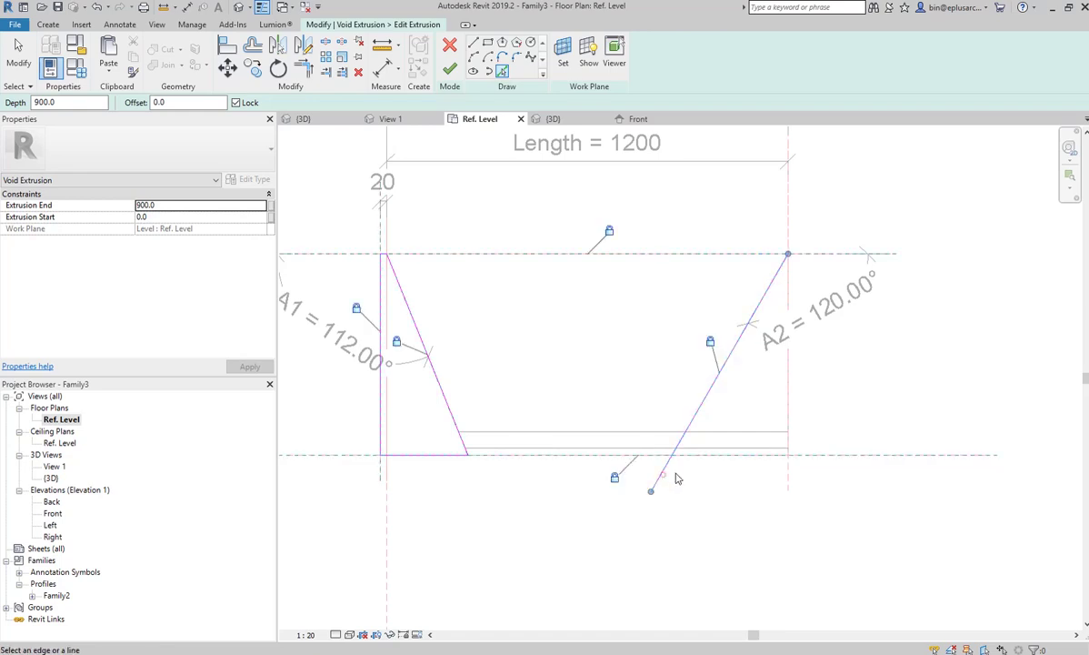
{"action": "left_click", "coordinate": [852, 453]}
{"action": "left_click", "coordinate": [816, 258]}
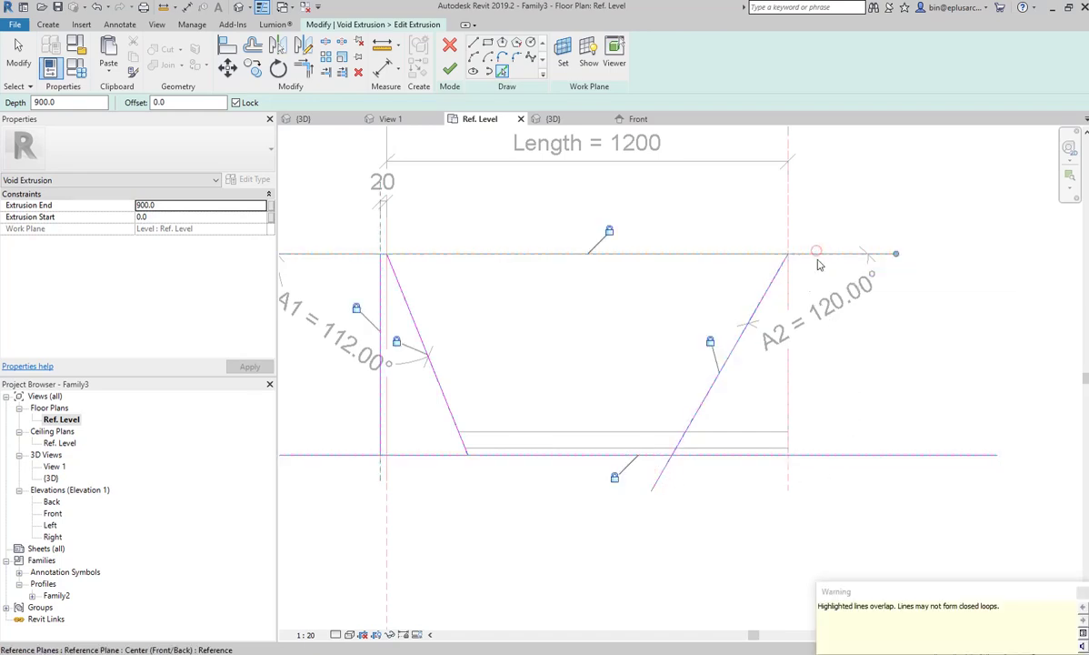
{"action": "middle_click_drag", "start_coordinate": [805, 305], "coordinate": [735, 311]}
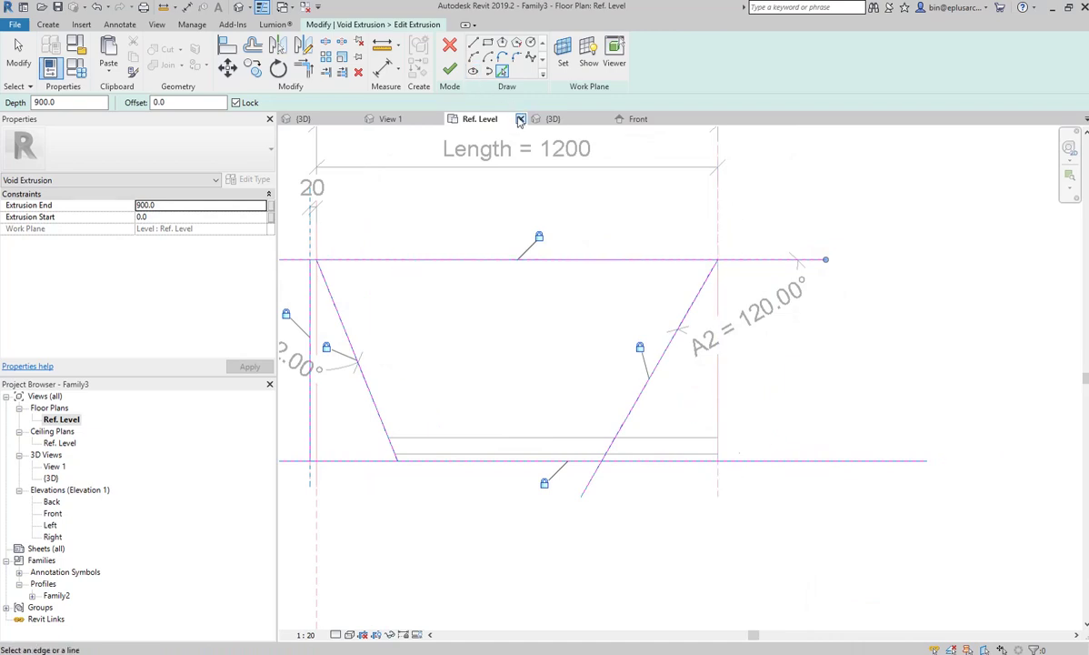
Draw a vertical reference plane near the bench's right end
{"action": "left_click", "coordinate": [49, 25]}
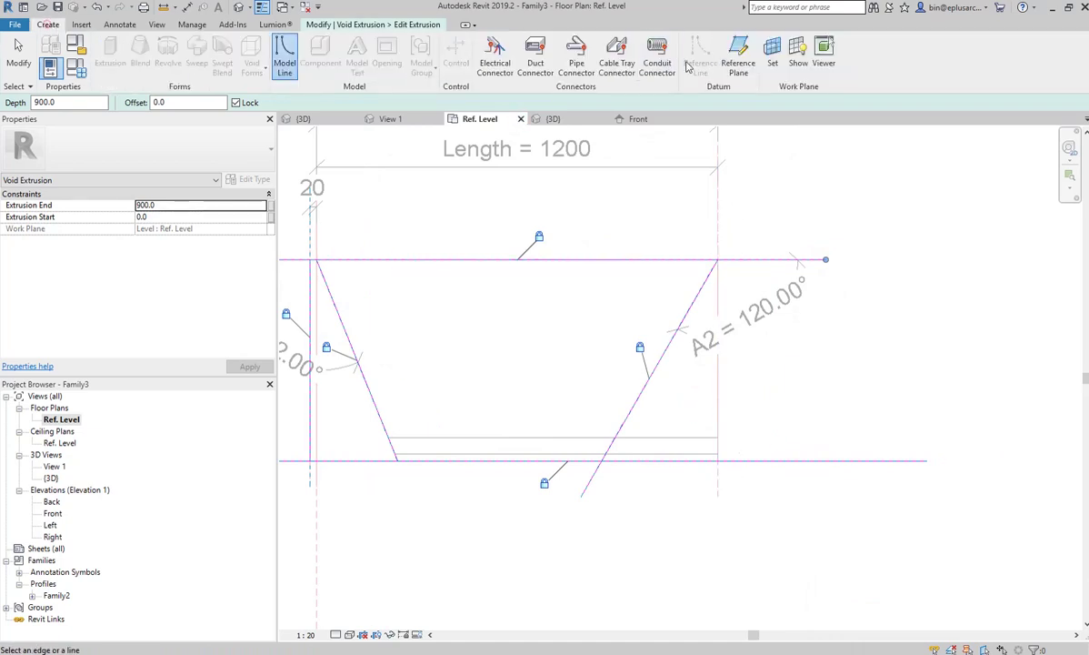
{"action": "left_click", "coordinate": [741, 66]}
{"action": "left_click", "coordinate": [734, 230]}
{"action": "left_click", "coordinate": [735, 476]}
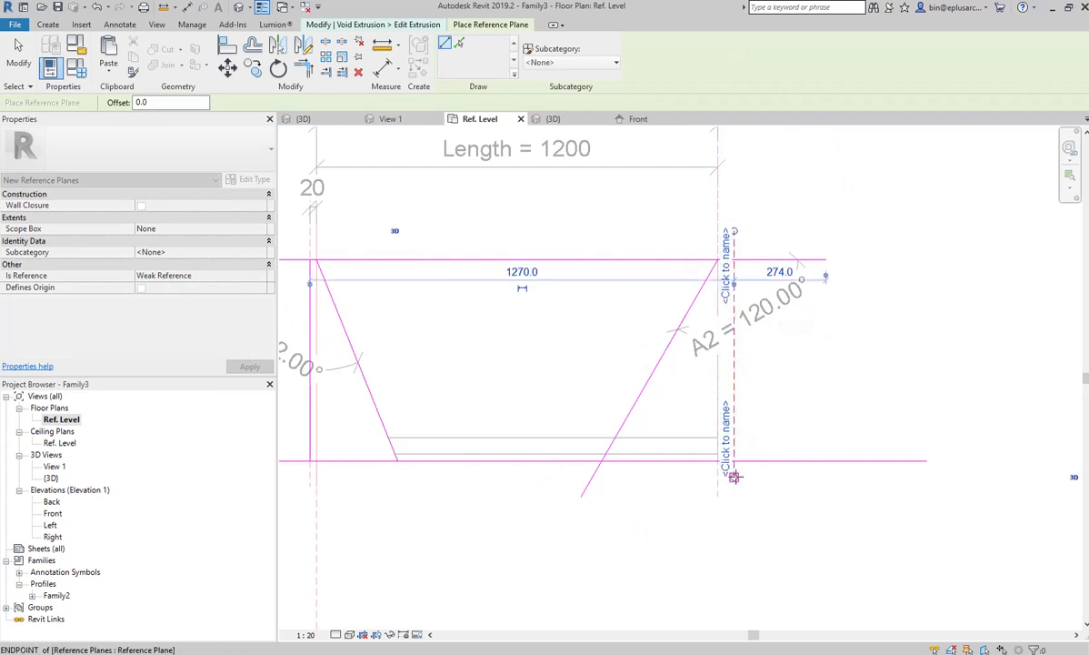
Dimension the new plane from its neighbouring plane with DI, reading 50
{"action": "key", "text": "d"}
{"action": "key", "text": "i"}
{"action": "scroll", "coordinate": [735, 263], "scroll_direction": "up", "scroll_amount": 3}
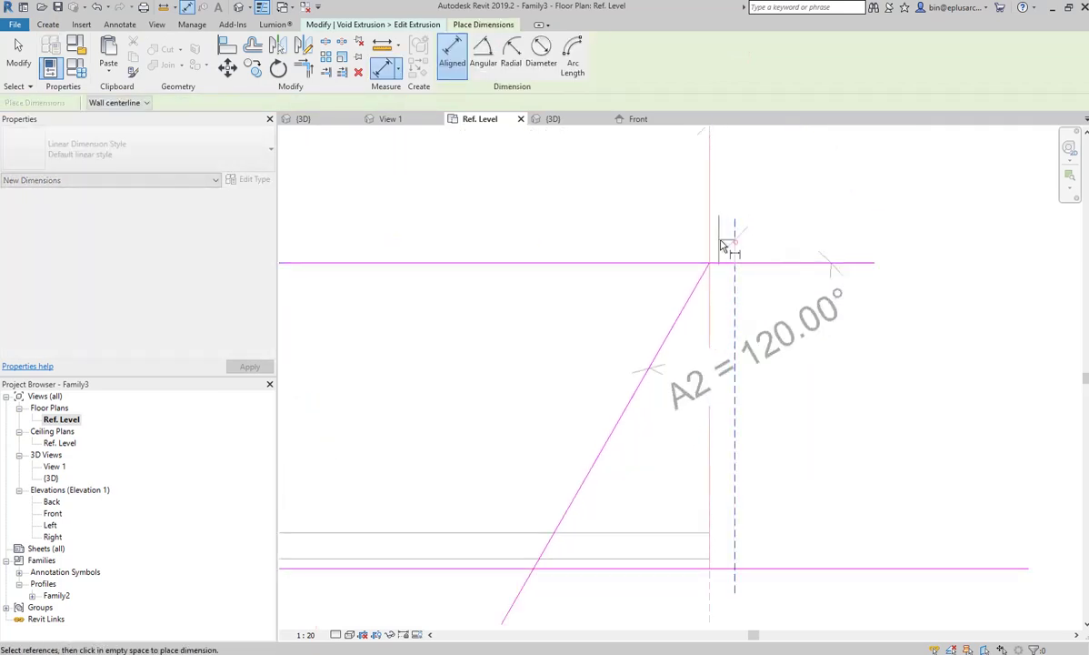
{"action": "left_click", "coordinate": [718, 238]}
{"action": "left_click", "coordinate": [751, 186]}
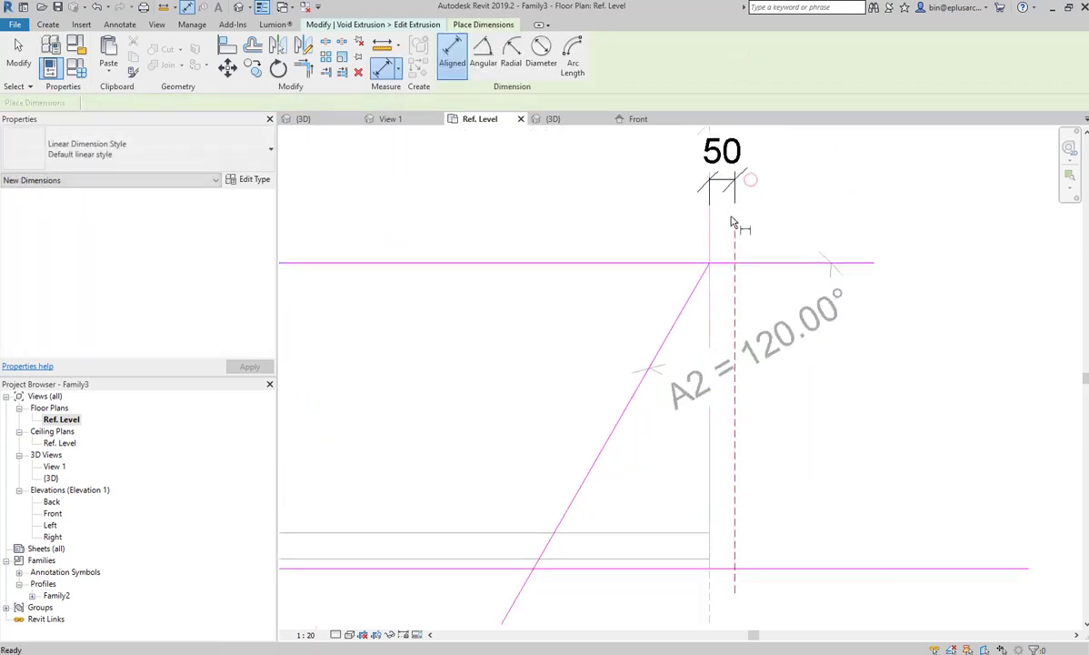
{"action": "key", "text": "Escape"}
Change the new plane's offset dimension from 50 to 20
{"action": "left_click", "coordinate": [733, 218]}
{"action": "left_click", "coordinate": [723, 166]}
{"action": "type", "text": "20"}
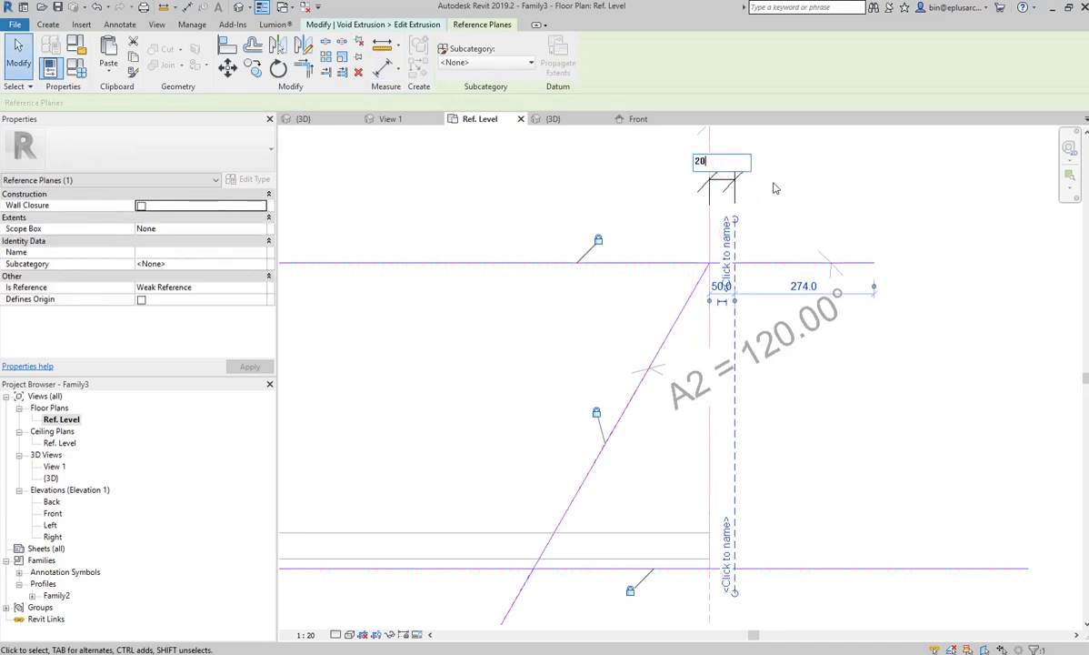
{"action": "key", "text": "Return"}
{"action": "left_click", "coordinate": [730, 200]}
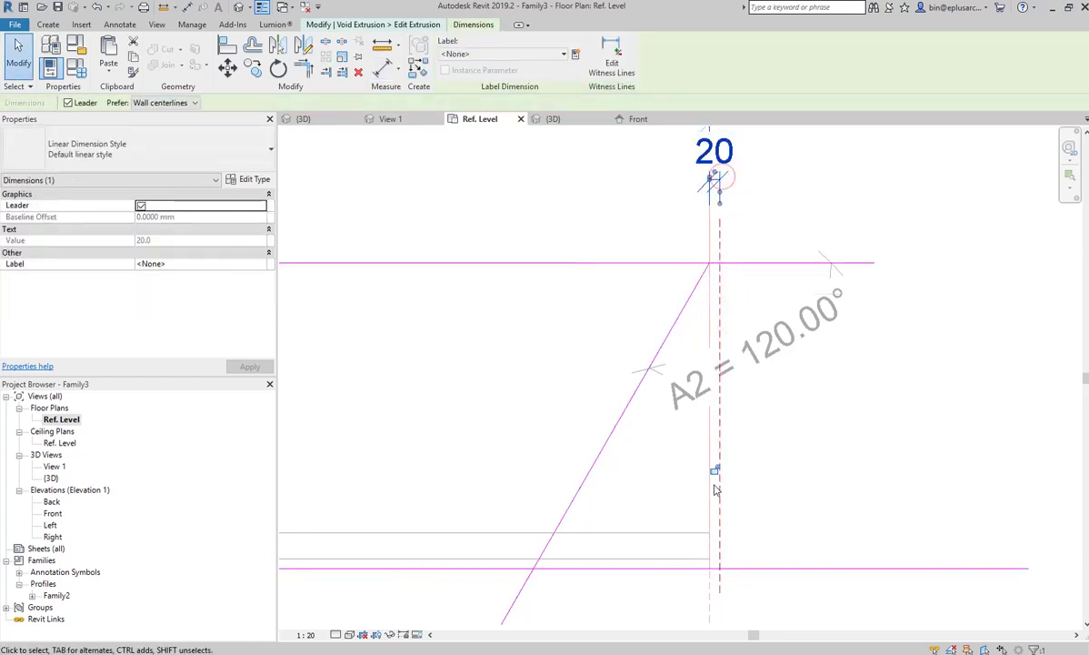
{"action": "scroll", "coordinate": [727, 461], "scroll_direction": "down", "scroll_amount": 2}
{"action": "key", "text": "Escape"}
Add the offset plane to the right void sketch and trim the lower corner closed
{"action": "middle_click_drag", "start_coordinate": [725, 304], "coordinate": [725, 265]}
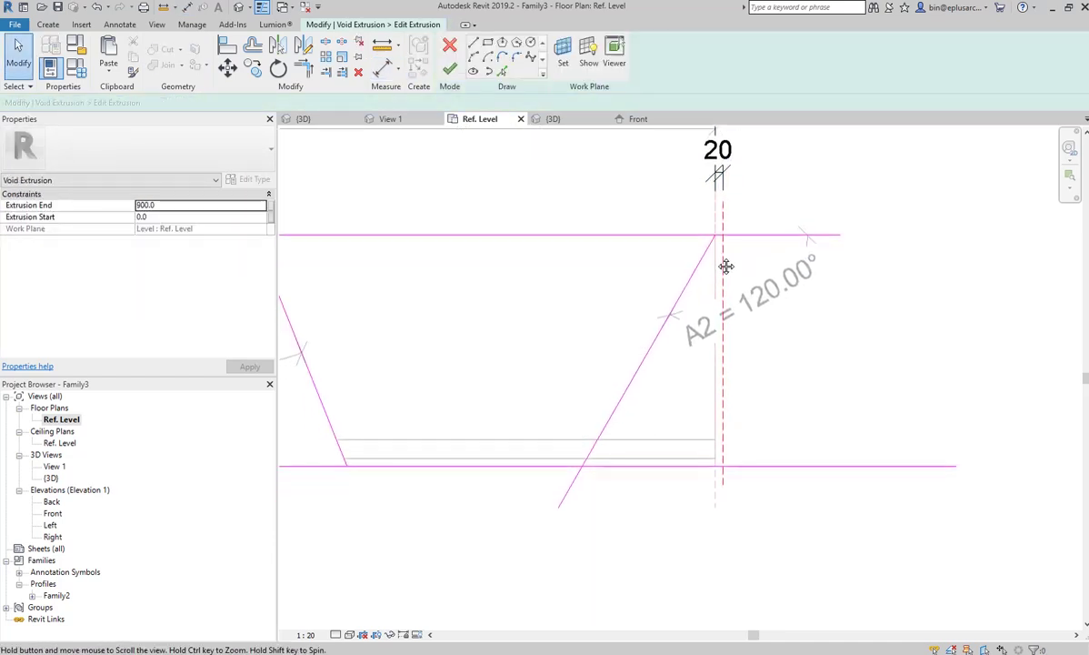
{"action": "left_click", "coordinate": [506, 74]}
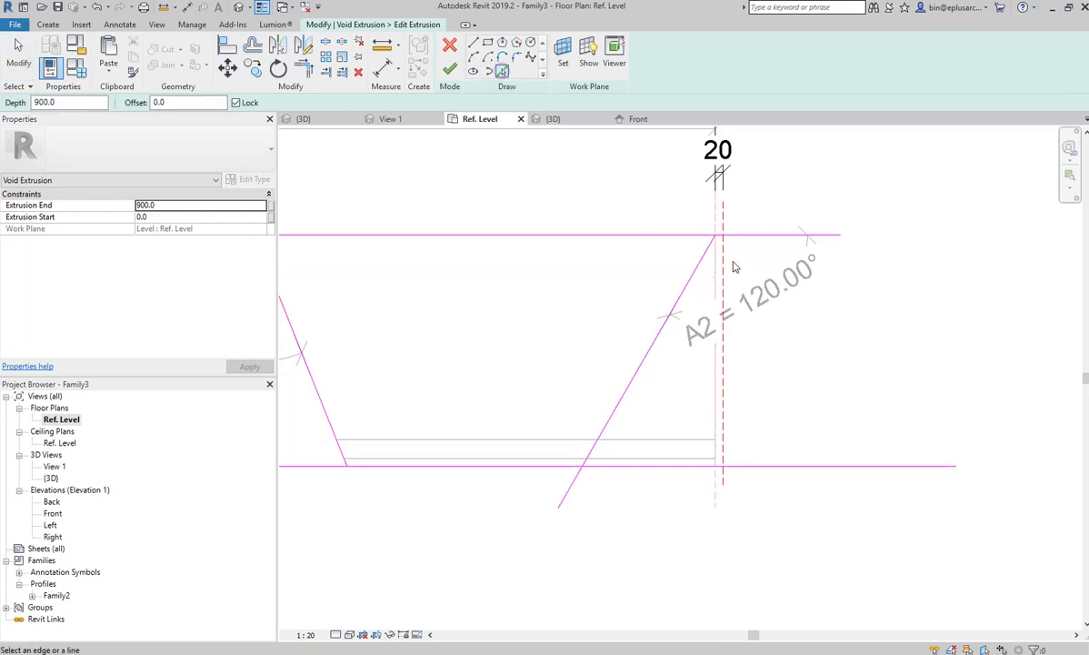
{"action": "scroll", "coordinate": [724, 255], "scroll_direction": "up", "scroll_amount": 3}
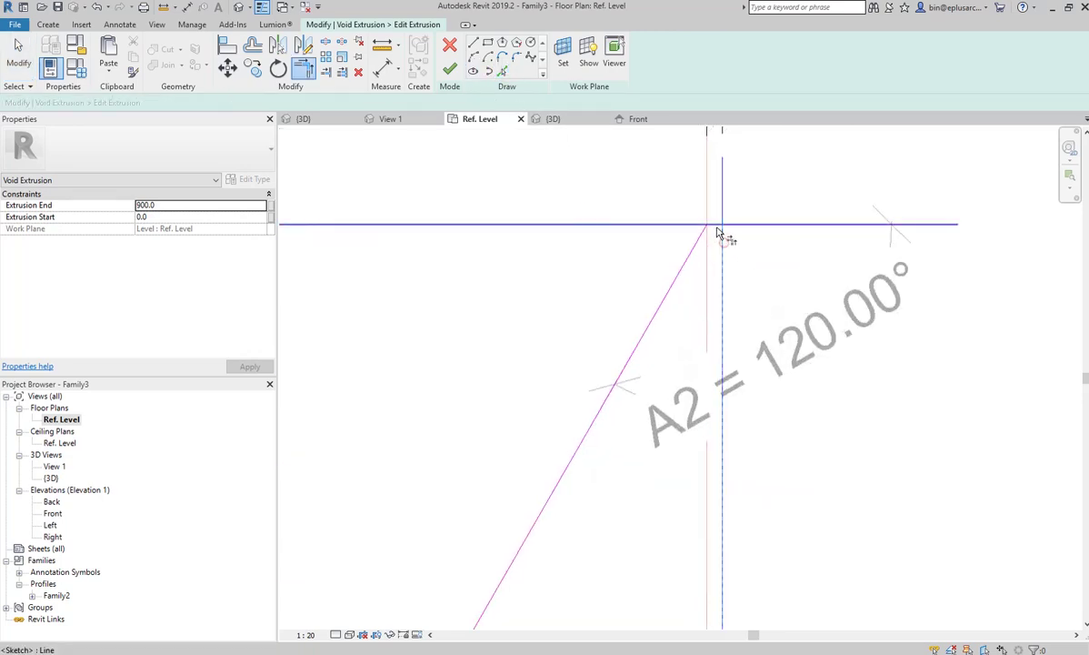
{"action": "key", "text": "t"}
{"action": "key", "text": "r"}
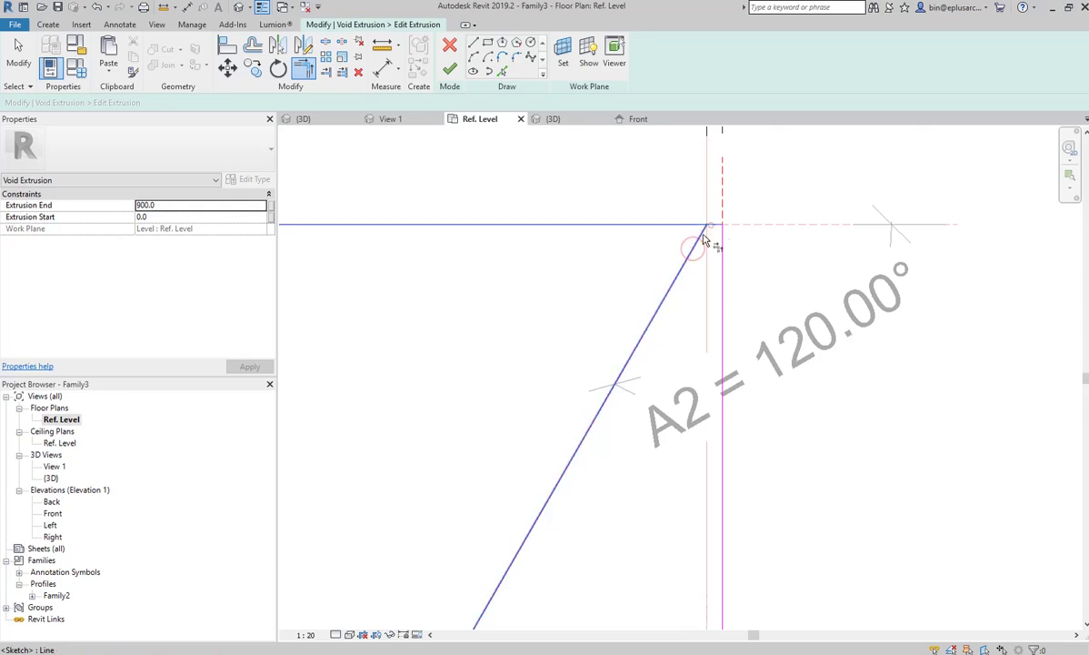
{"action": "scroll", "coordinate": [680, 322], "scroll_direction": "down", "scroll_amount": 2}
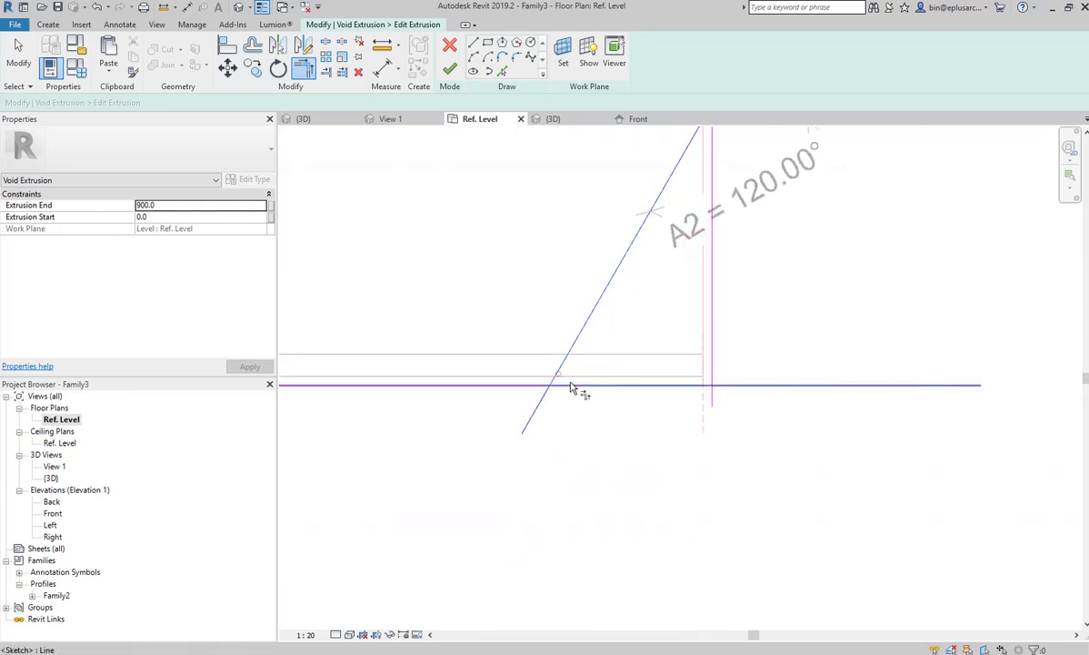
{"action": "left_click", "coordinate": [571, 380]}
{"action": "left_click", "coordinate": [713, 369]}
{"action": "middle_click_drag", "start_coordinate": [719, 369], "coordinate": [715, 482]}
{"action": "key", "text": "Escape"}
{"action": "key", "text": "Escape"}
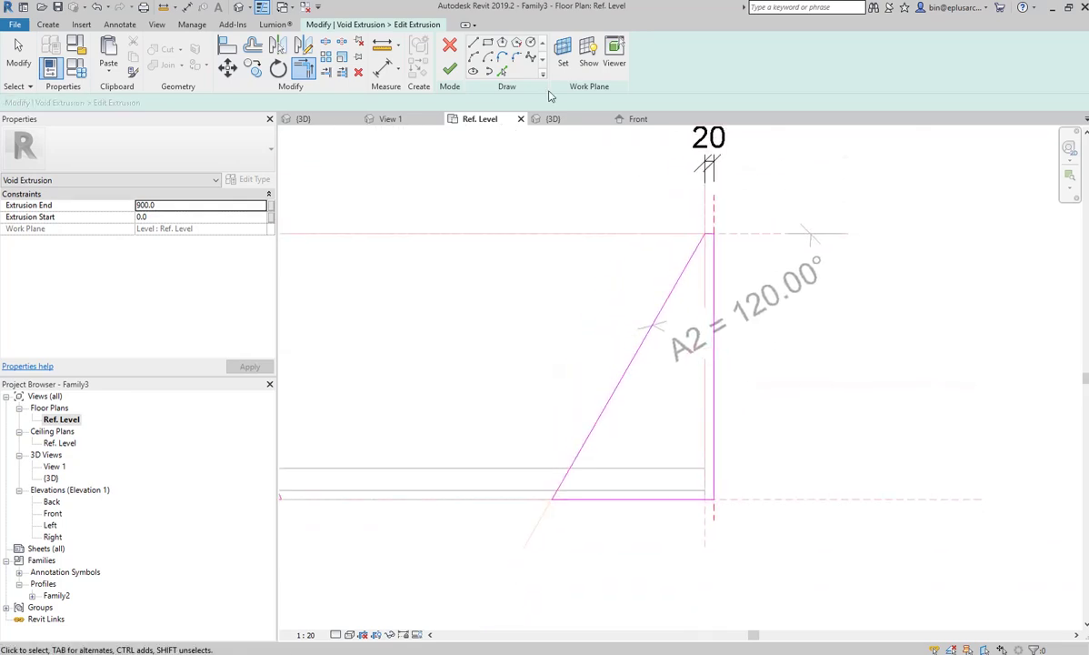
Finish the right-end void profile and view the whole bench plan
{"action": "left_click", "coordinate": [452, 75]}
{"action": "scroll", "coordinate": [661, 231], "scroll_direction": "down", "scroll_amount": 2}
{"action": "mouse_move", "coordinate": [584, 246]}
{"action": "middle_mouse_down"}
{"action": "mouse_move", "coordinate": [725, 270]}
{"action": "mouse_move", "coordinate": [671, 276]}
{"action": "middle_mouse_up"}
{"action": "left_click", "coordinate": [710, 274]}
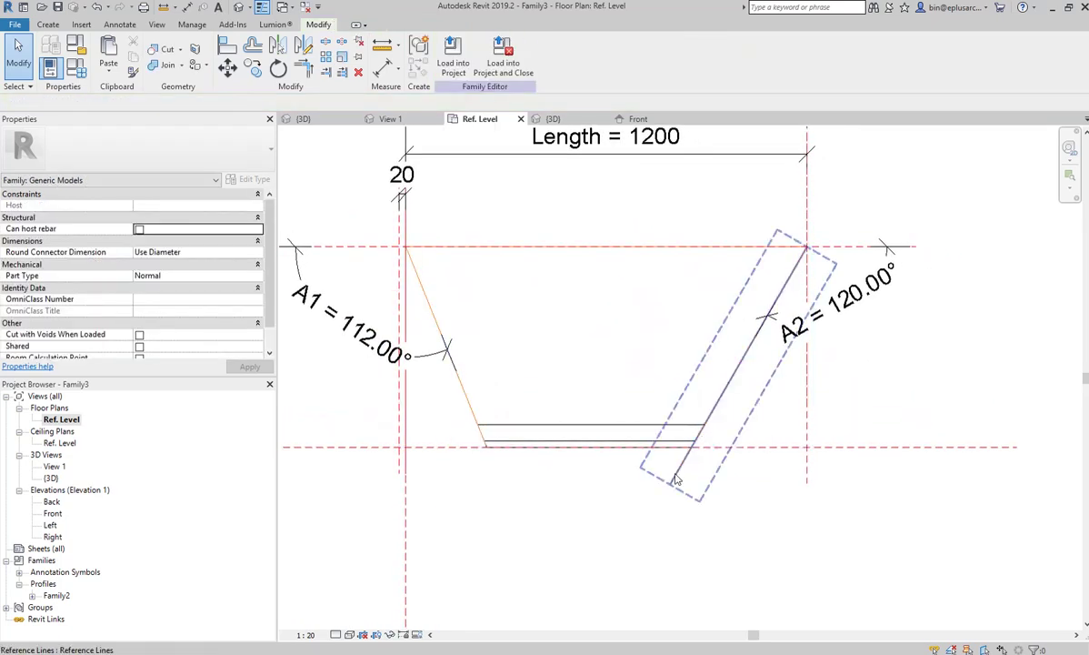
In 3D, drag the right angled reference line's end to test the bench end follows
{"action": "left_click", "coordinate": [240, 8]}
{"action": "middle_click_drag", "start_coordinate": [688, 316], "coordinate": [651, 429], "text": "shift"}
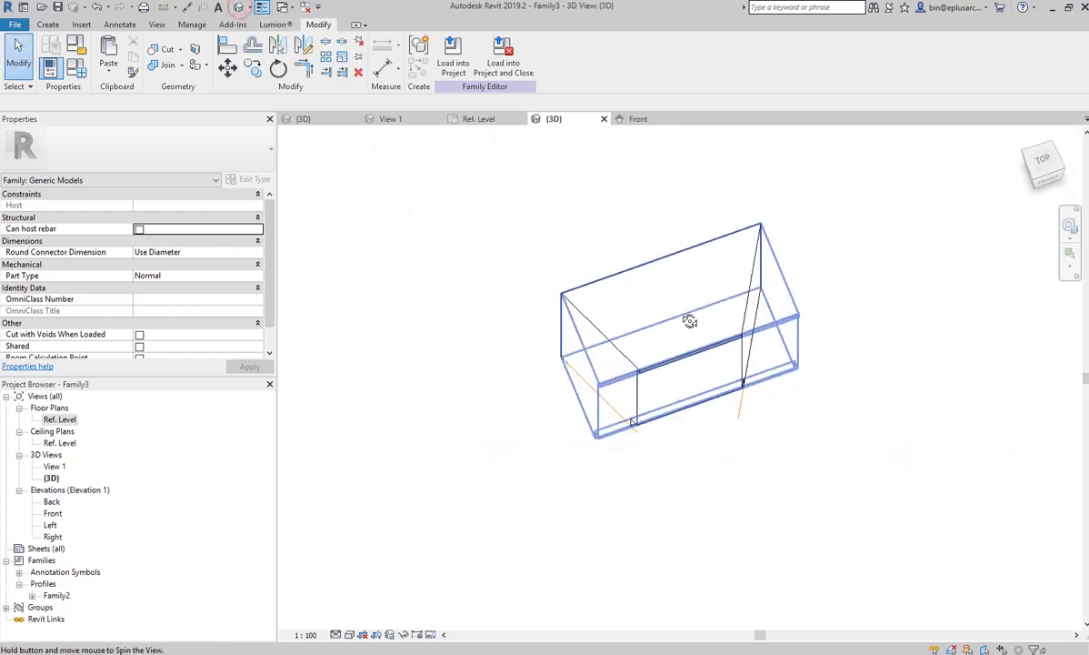
{"action": "left_click", "coordinate": [635, 424]}
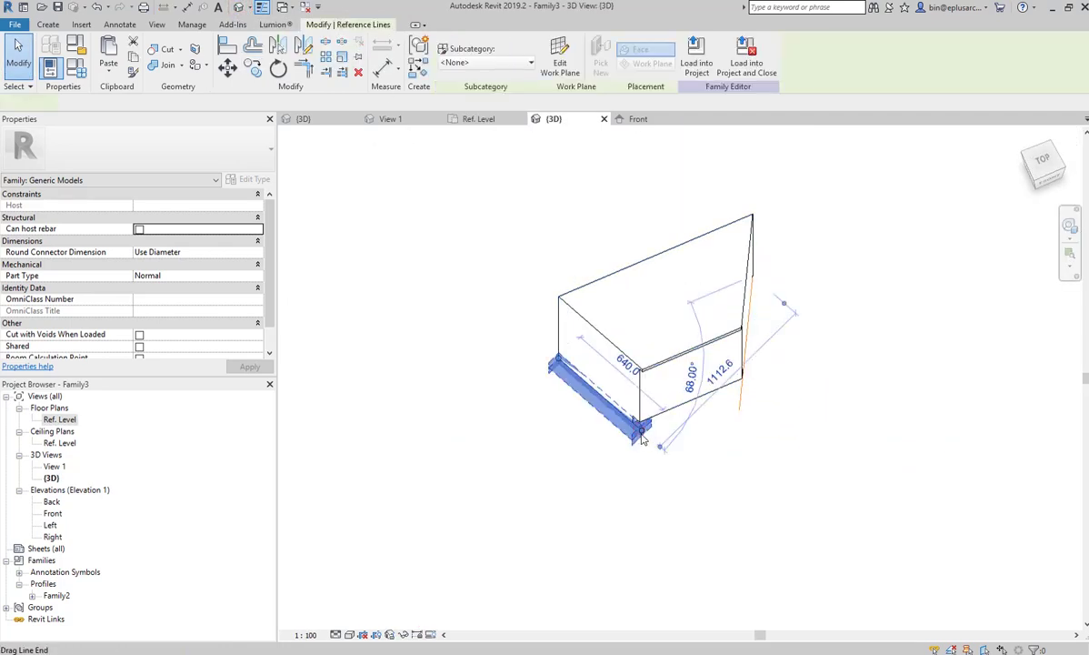
{"action": "left_click", "coordinate": [586, 468]}
{"action": "mouse_move", "coordinate": [587, 468]}
{"action": "middle_mouse_down", "text": "shift"}
{"action": "mouse_move", "coordinate": [673, 430]}
{"action": "mouse_move", "coordinate": [746, 437]}
{"action": "middle_mouse_up", "text": "shift"}
{"action": "left_click", "coordinate": [742, 416]}
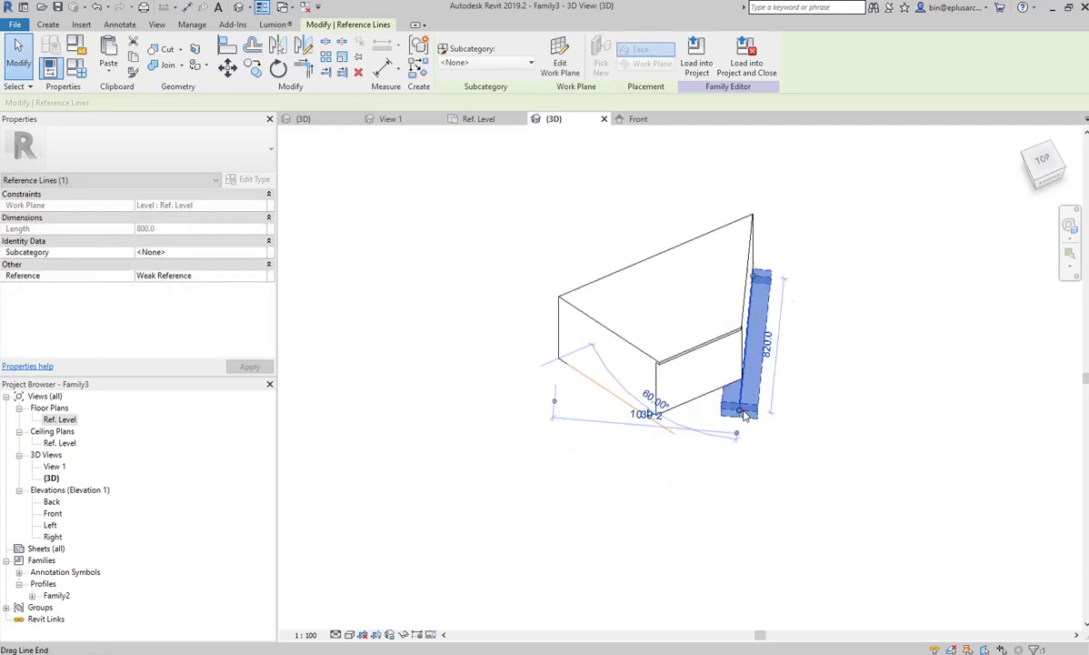
{"action": "left_click", "coordinate": [742, 416]}
{"action": "left_click_drag", "start_coordinate": [773, 403], "coordinate": [873, 349]}
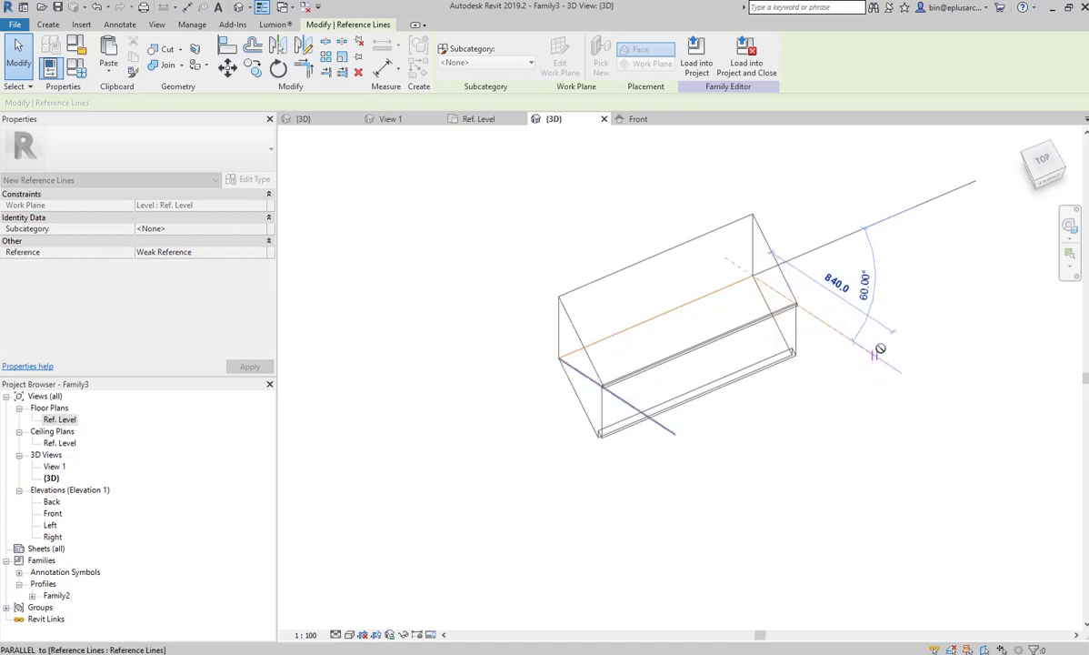
{"action": "left_click_drag", "start_coordinate": [872, 349], "coordinate": [876, 359]}
{"action": "key", "text": "Escape"}
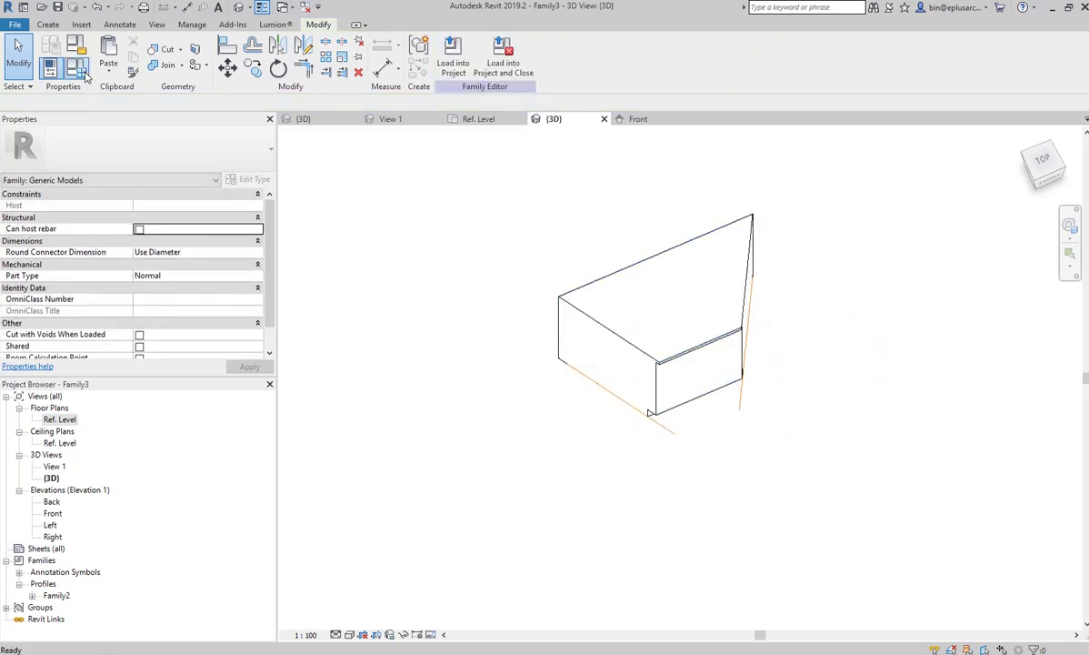
Set bench angles A1 and A2 to 45° and apply
{"action": "left_click", "coordinate": [78, 67]}
{"action": "left_click_drag", "start_coordinate": [339, 129], "coordinate": [246, 95]}
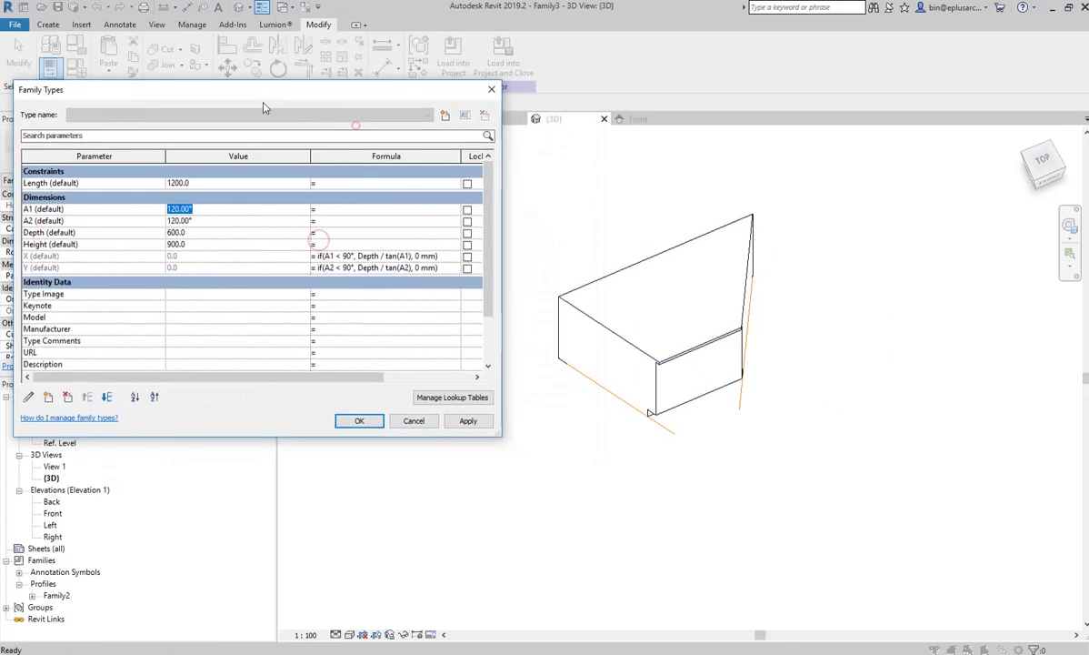
{"action": "type", "text": "45"}
{"action": "left_click", "coordinate": [216, 223]}
{"action": "type", "text": "45"}
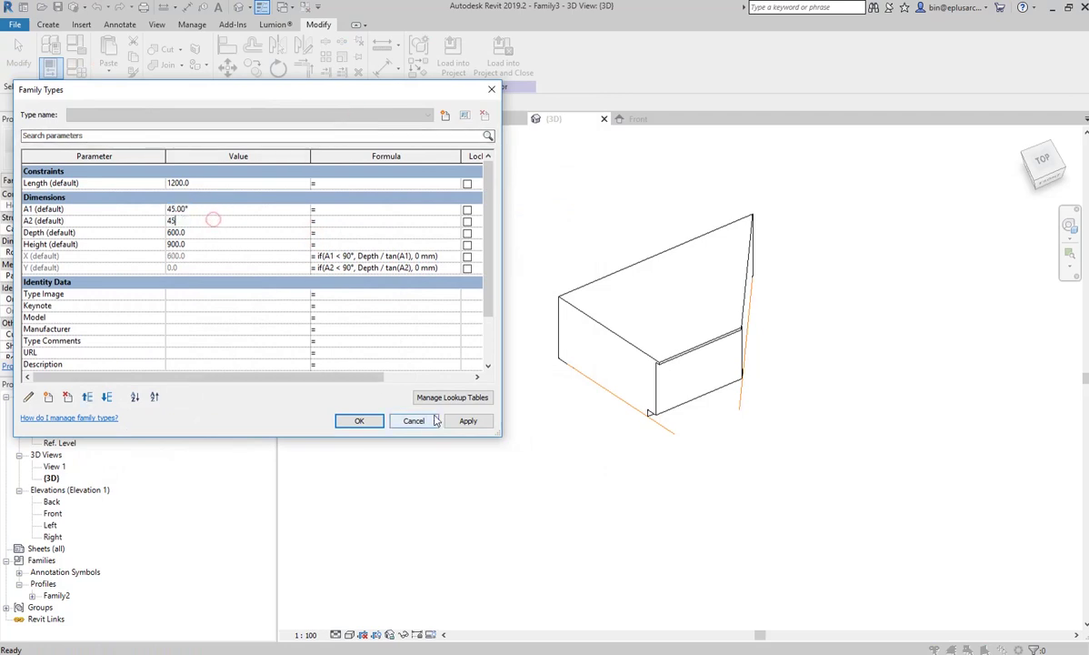
{"action": "left_click", "coordinate": [467, 421]}
Change A1 and A2 to 125°, apply, and accept the parameters
{"action": "left_click", "coordinate": [212, 209]}
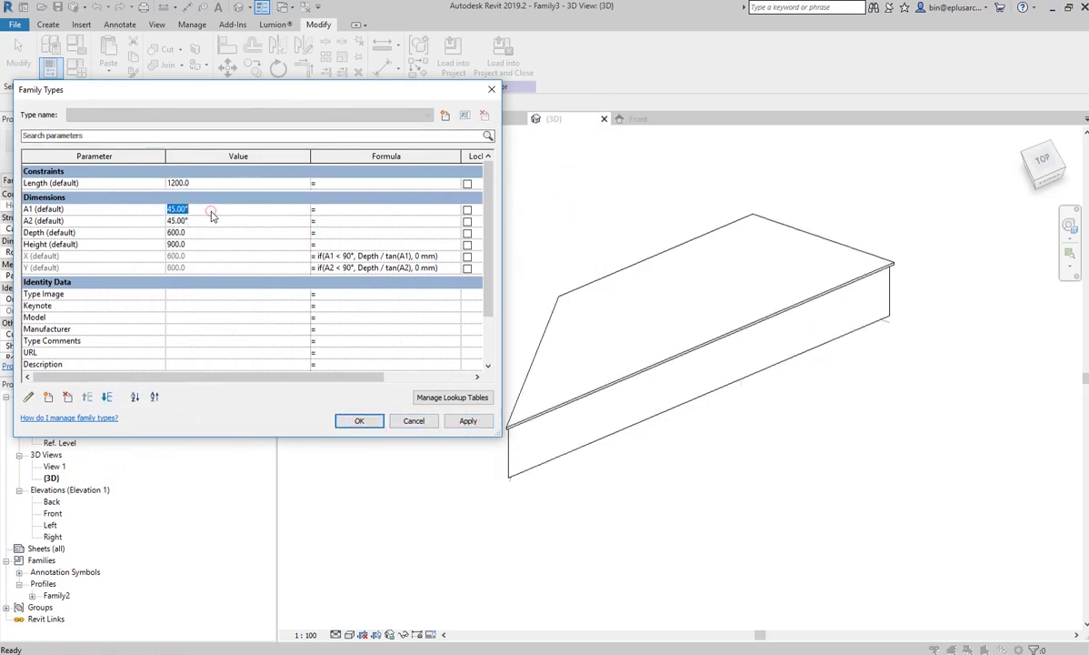
{"action": "type", "text": "125"}
{"action": "left_click", "coordinate": [215, 223]}
{"action": "type", "text": "125"}
{"action": "left_click", "coordinate": [467, 421]}
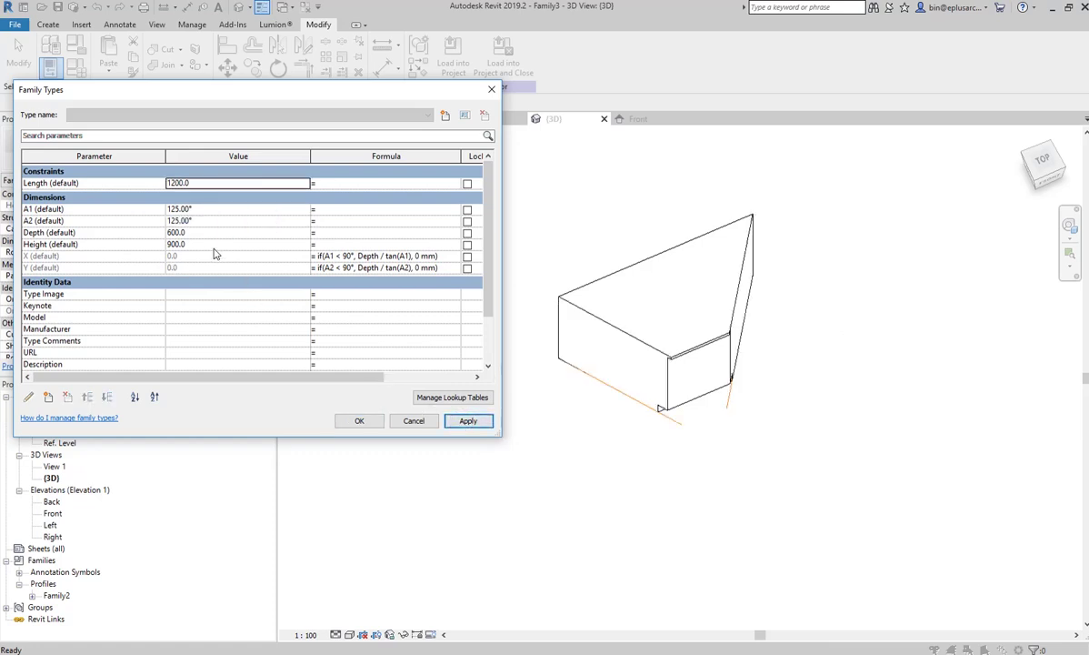
{"action": "left_click", "coordinate": [372, 422]}
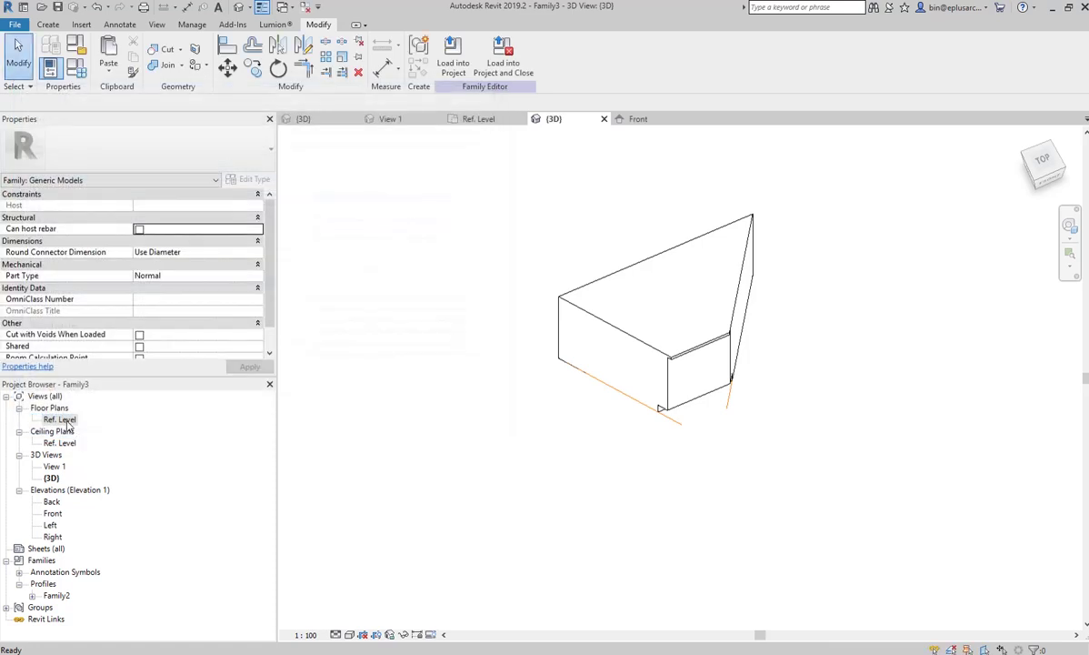
View the 125° angle dimensions in the Ref. Level plan, then reopen Family Types
{"action": "double_click", "coordinate": [61, 419]}
{"action": "middle_click_drag", "start_coordinate": [512, 362], "coordinate": [585, 356]}
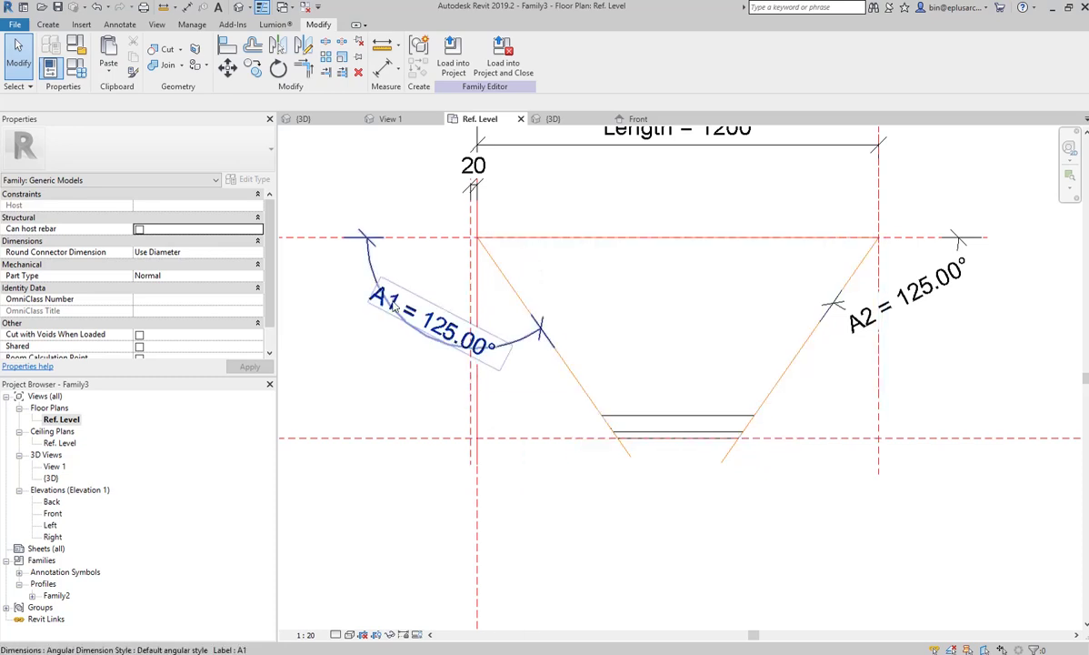
{"action": "scroll", "coordinate": [416, 305], "scroll_direction": "down", "scroll_amount": 2}
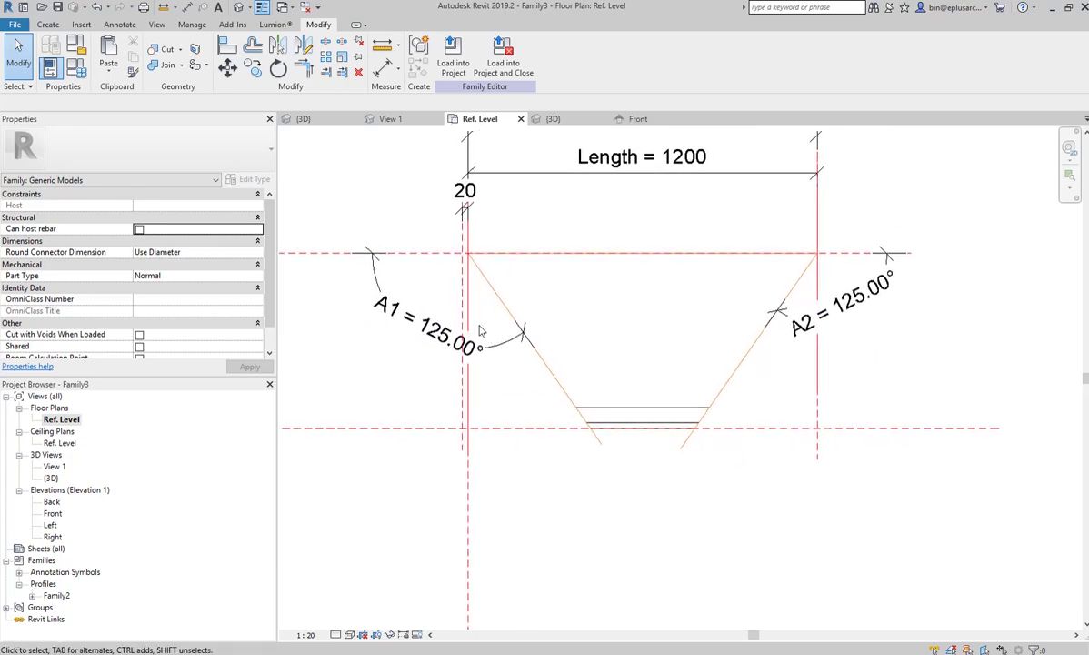
{"action": "middle_click_drag", "start_coordinate": [459, 345], "coordinate": [469, 347]}
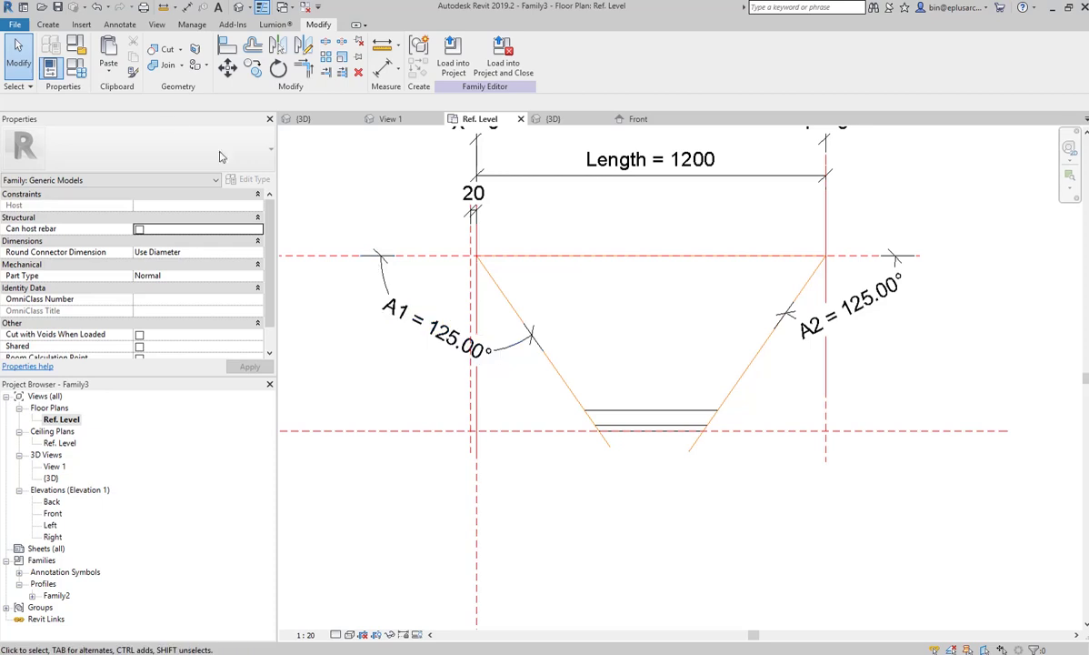
{"action": "left_click", "coordinate": [76, 74]}
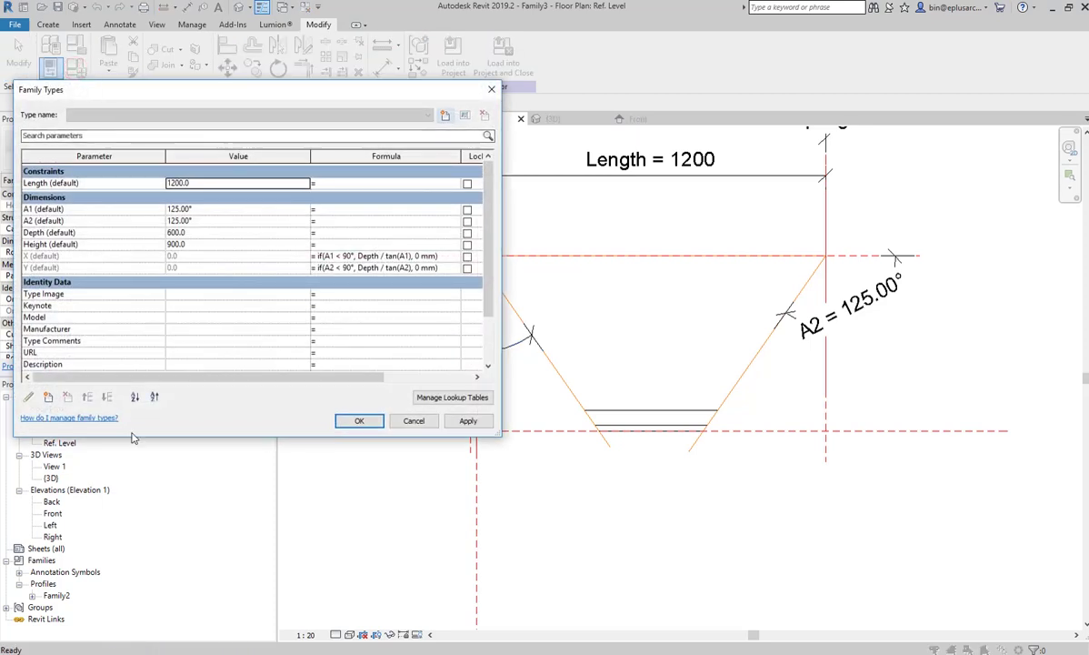
Create instance Angle parameters A3 and A4
{"action": "left_click", "coordinate": [47, 398]}
{"action": "type", "text": "A3"}
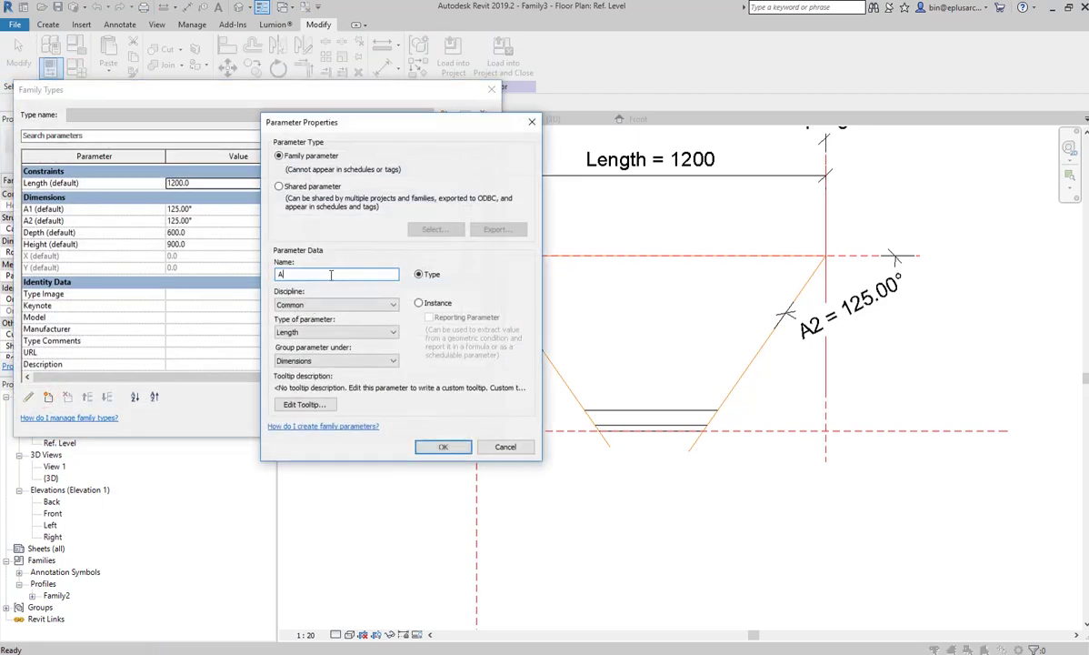
{"action": "left_click", "coordinate": [417, 302]}
{"action": "left_click", "coordinate": [309, 333]}
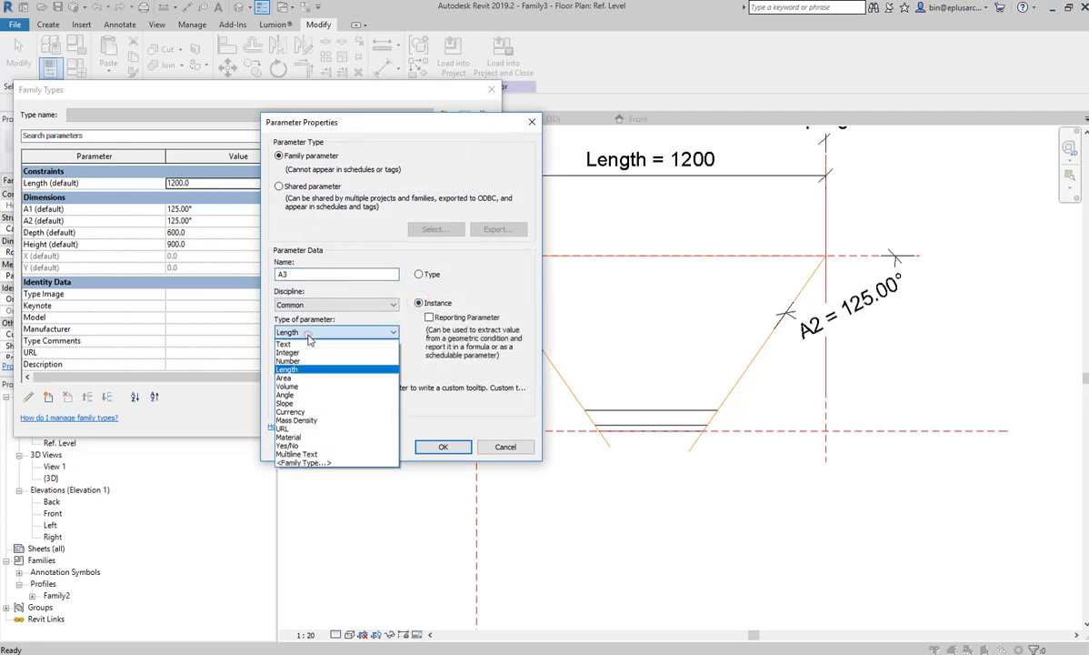
{"action": "left_click", "coordinate": [287, 395]}
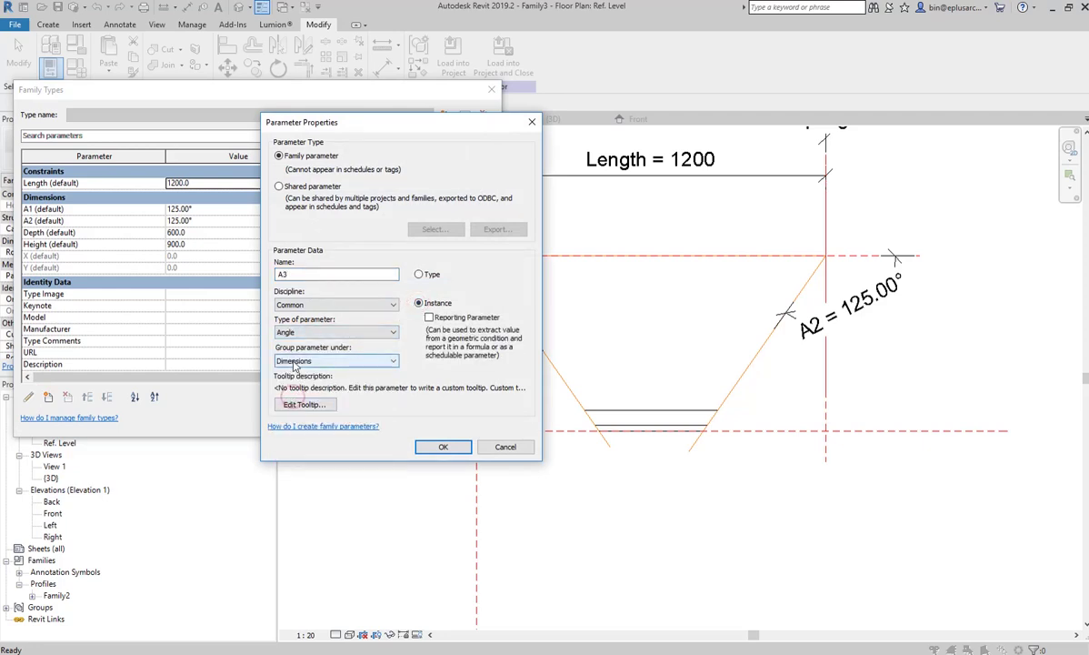
{"action": "left_click", "coordinate": [441, 446]}
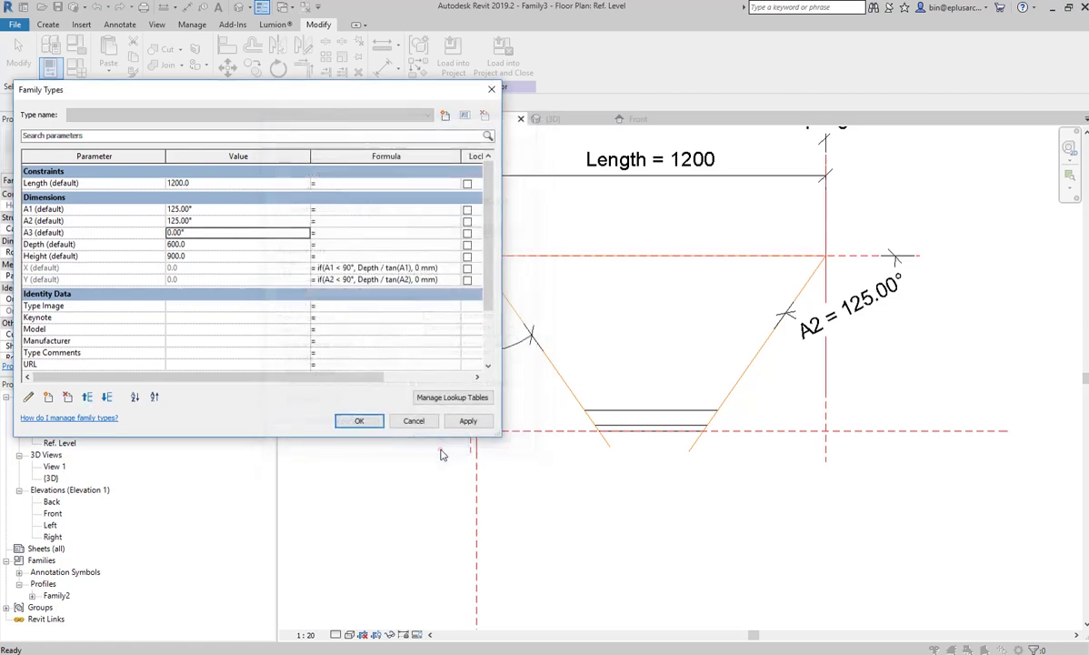
{"action": "left_click", "coordinate": [48, 397]}
{"action": "type", "text": "A4"}
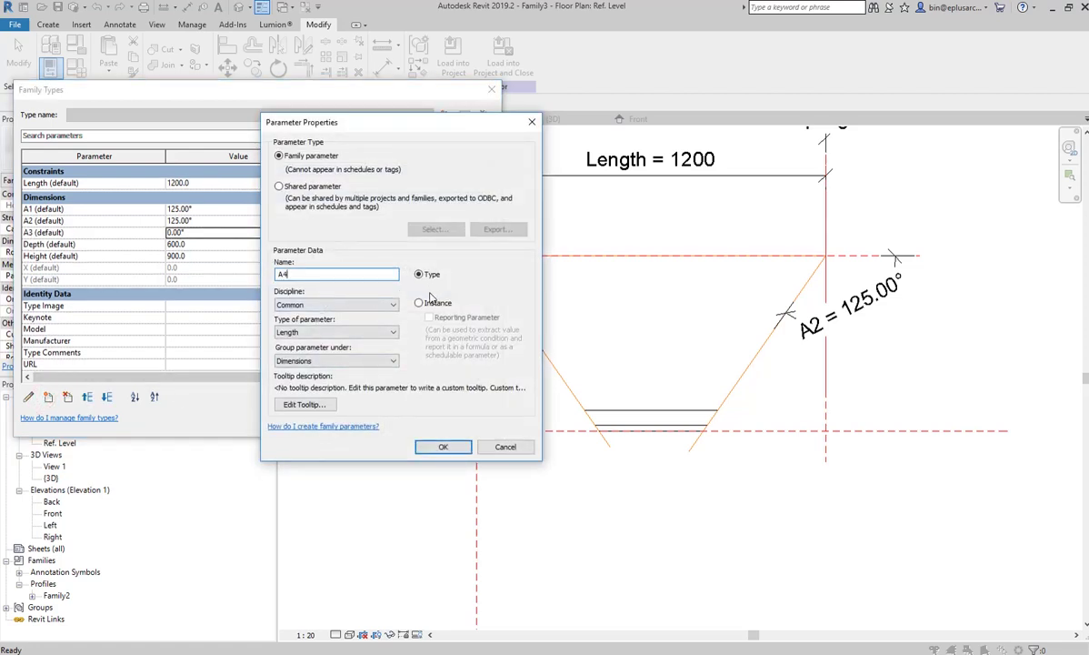
{"action": "left_click", "coordinate": [420, 303]}
{"action": "left_click", "coordinate": [382, 332]}
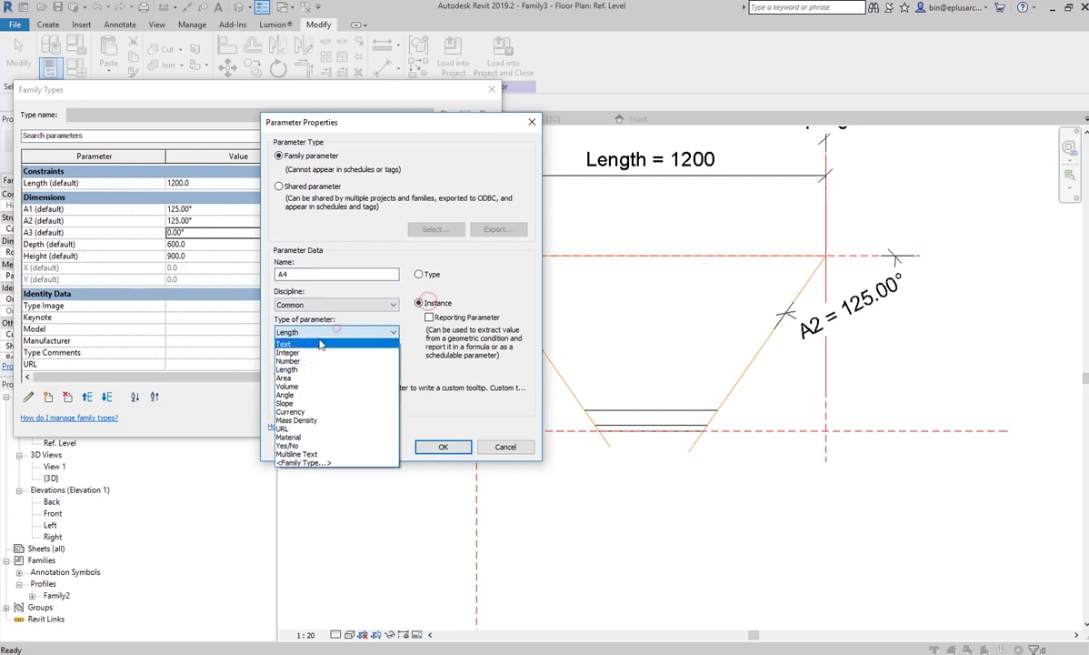
{"action": "left_click", "coordinate": [291, 396]}
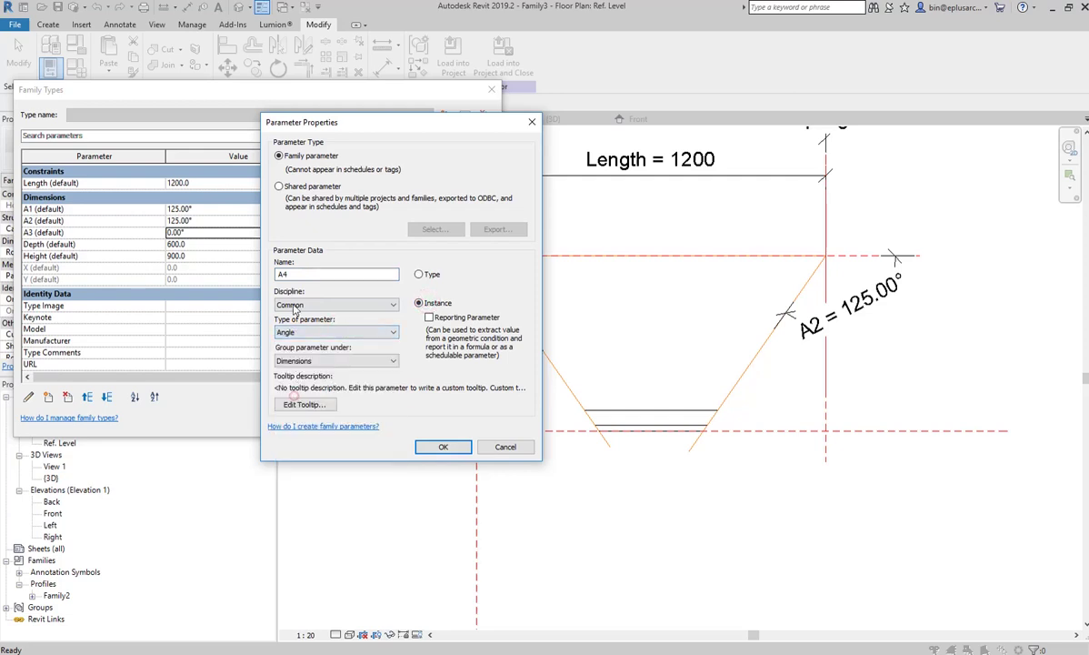
{"action": "left_click", "coordinate": [443, 447]}
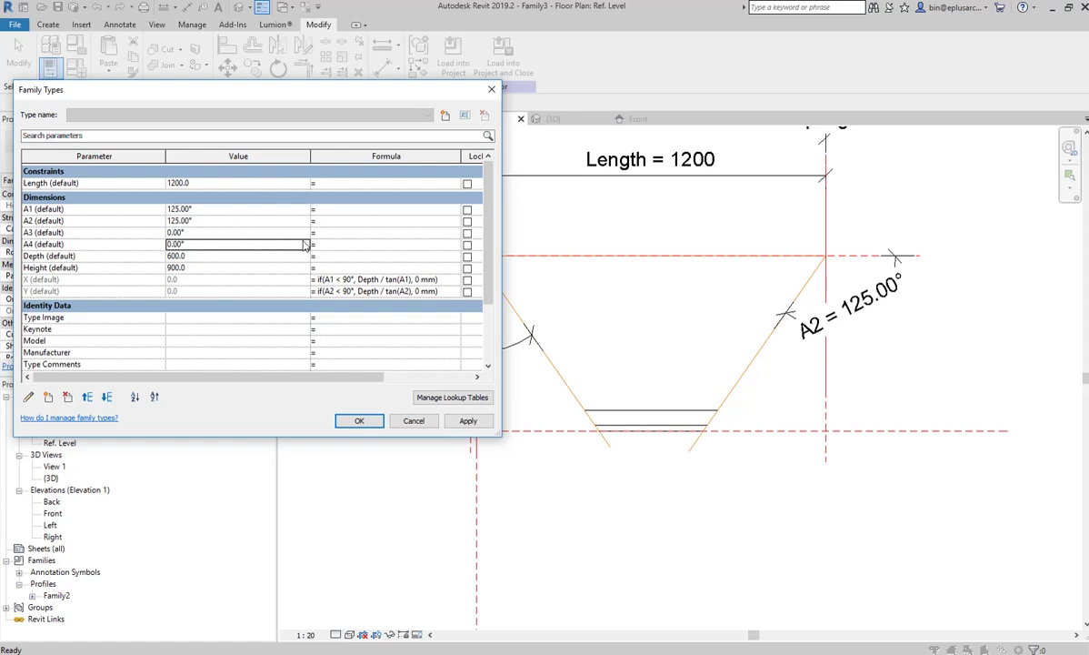
Set A3 and A4 to 45° with formulas A1 = 180° - A3, A2 = 180° - A4, and apply
{"action": "left_click_drag", "start_coordinate": [293, 90], "coordinate": [295, 102]}
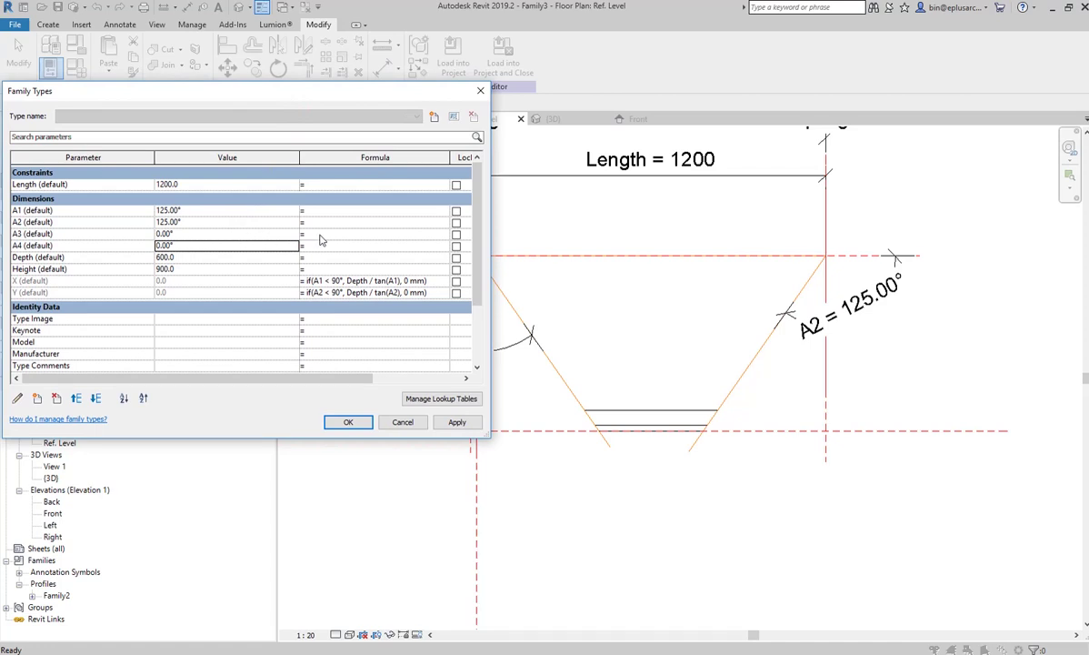
{"action": "left_click", "coordinate": [233, 236]}
{"action": "type", "text": "45"}
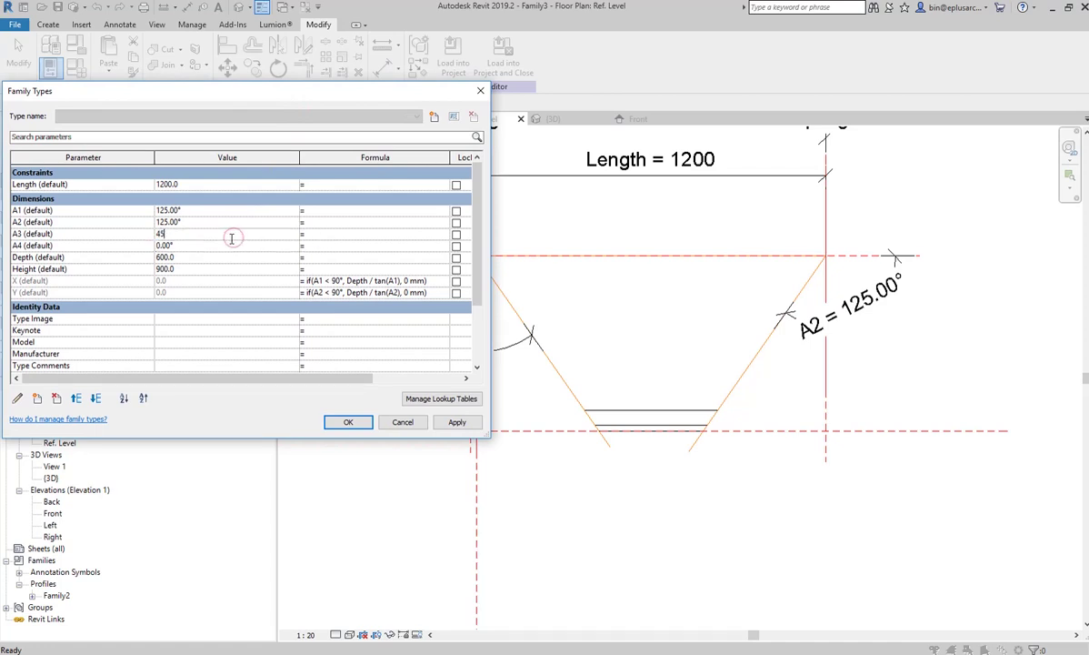
{"action": "left_click", "coordinate": [222, 246]}
{"action": "key", "text": "Return"}
{"action": "left_click", "coordinate": [450, 423]}
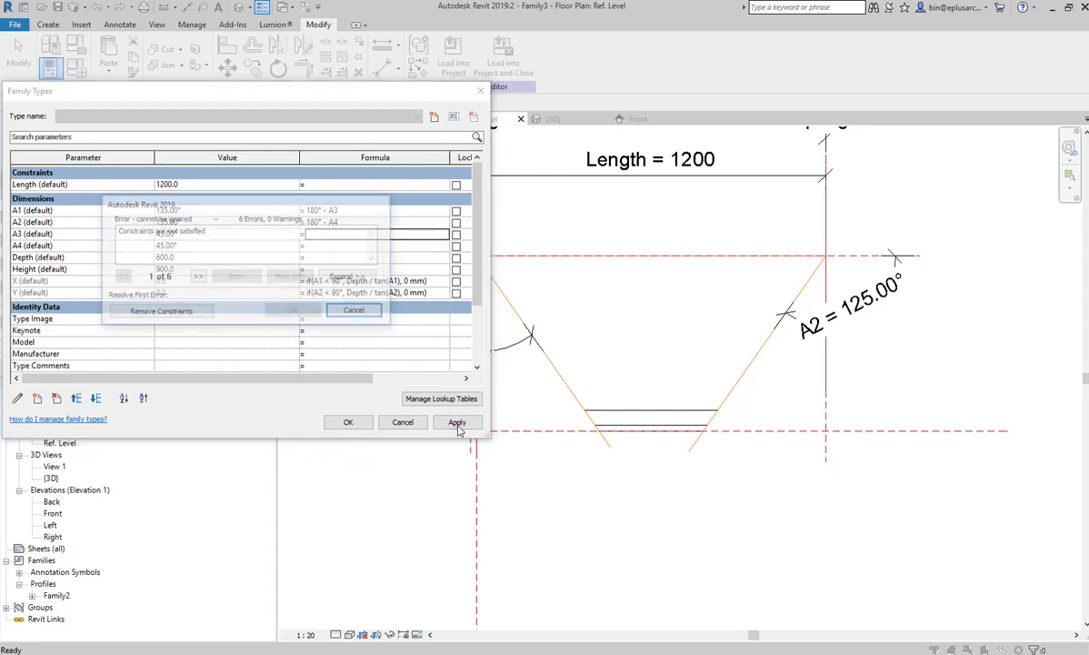
{"action": "left_click", "coordinate": [354, 312]}
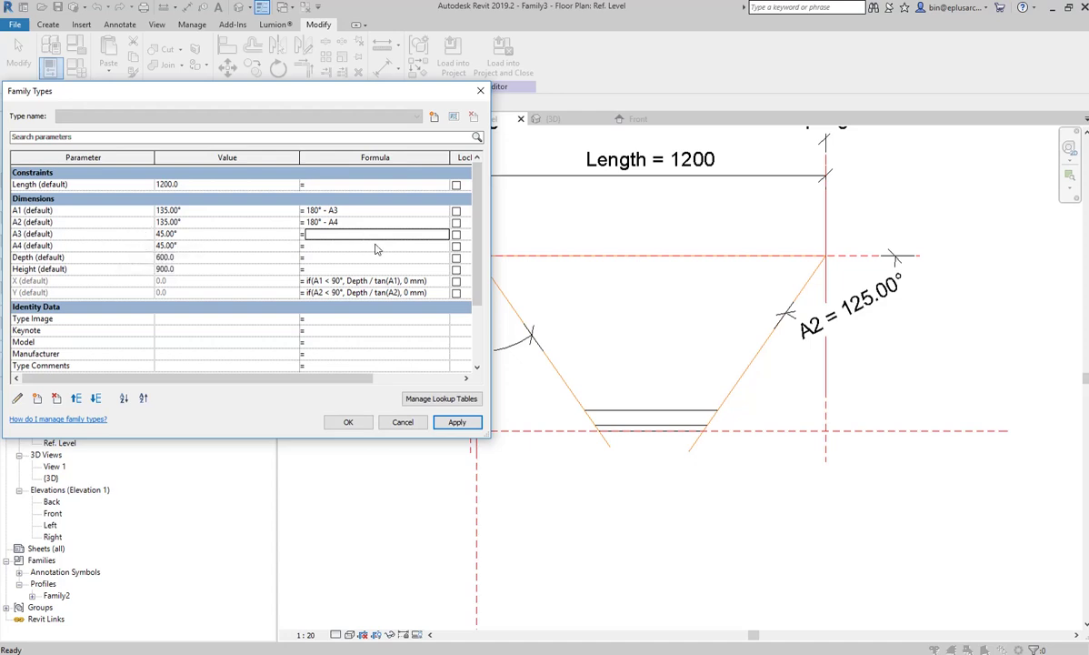
{"action": "left_click", "coordinate": [456, 214]}
{"action": "left_click", "coordinate": [457, 422]}
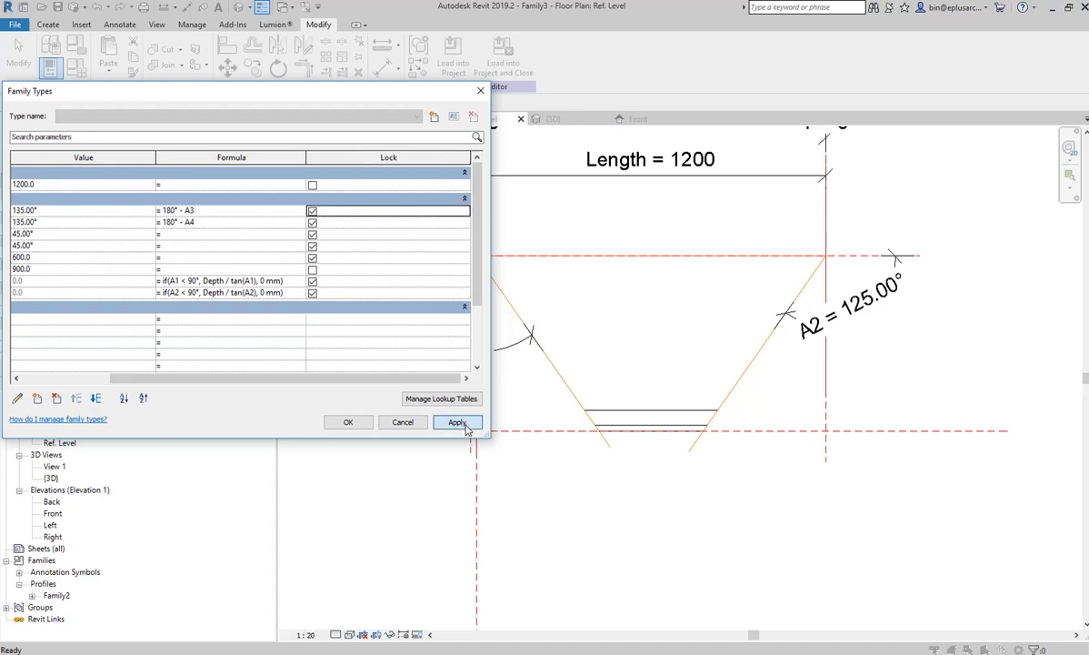
{"action": "left_click", "coordinate": [356, 312]}
{"action": "left_click_drag", "start_coordinate": [309, 377], "coordinate": [213, 375]}
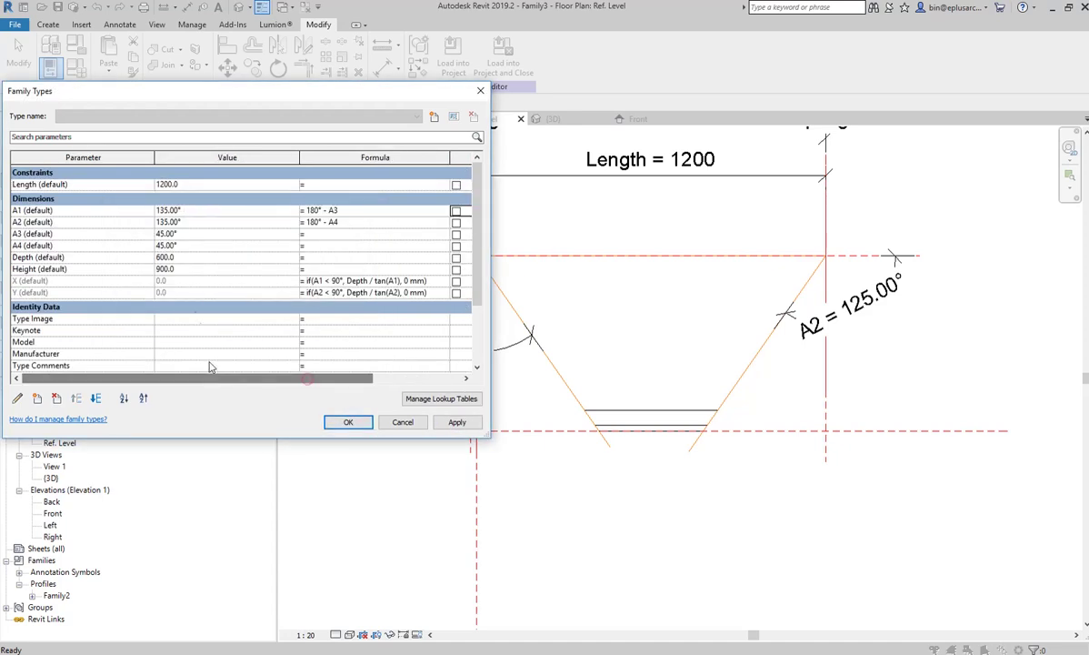
{"action": "left_click", "coordinate": [64, 210]}
{"action": "left_click", "coordinate": [53, 246]}
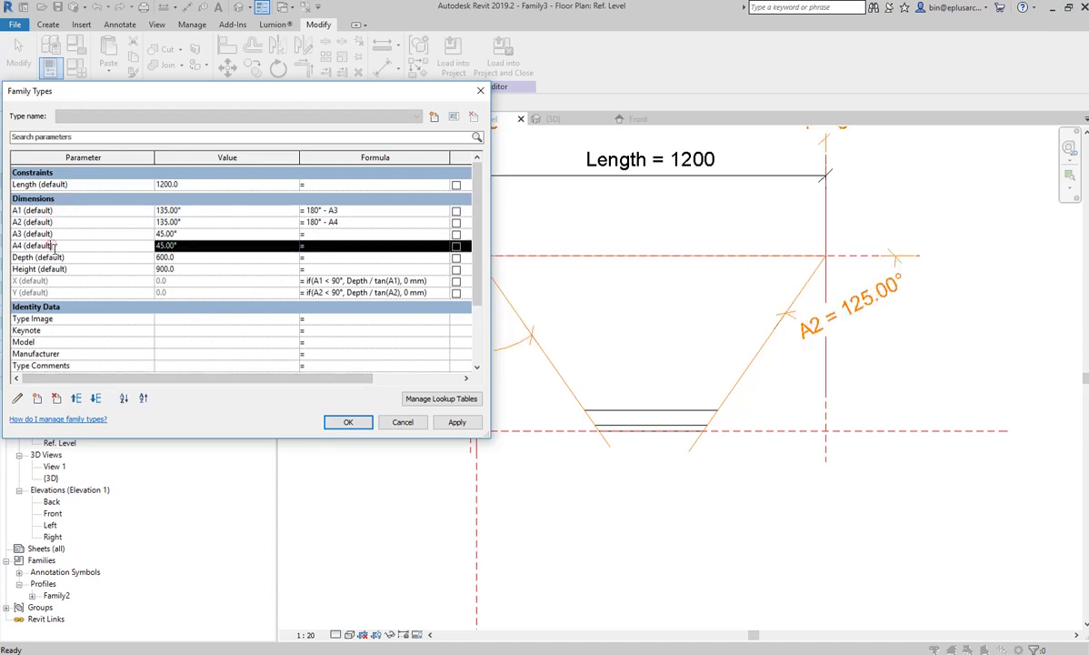
{"action": "left_click", "coordinate": [17, 397]}
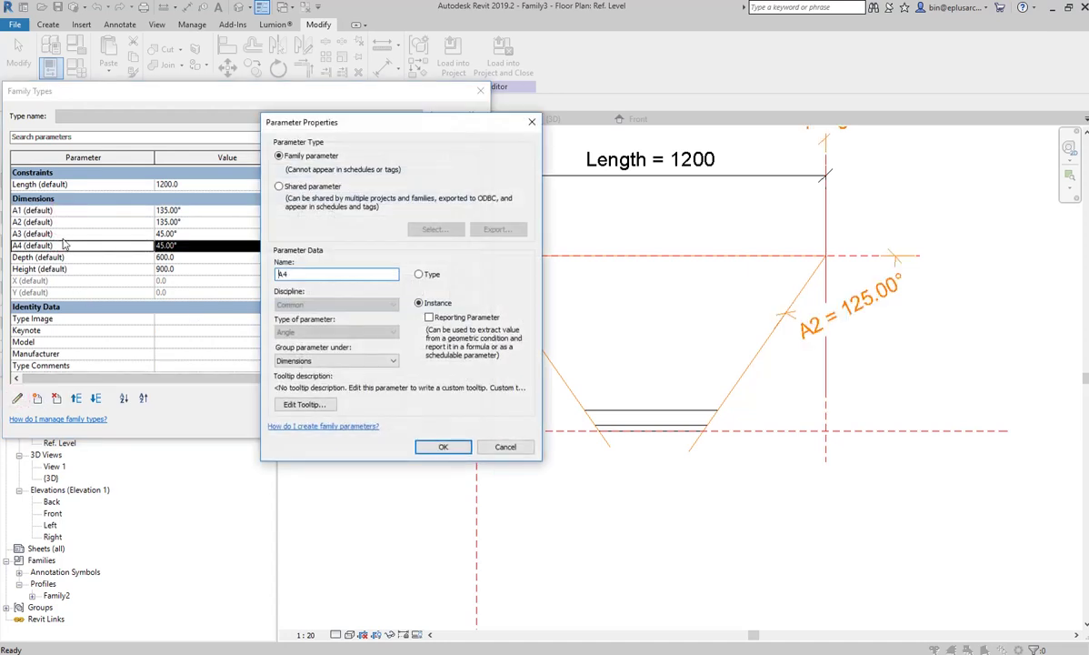
{"action": "key", "text": "Escape"}
{"action": "left_click", "coordinate": [41, 222]}
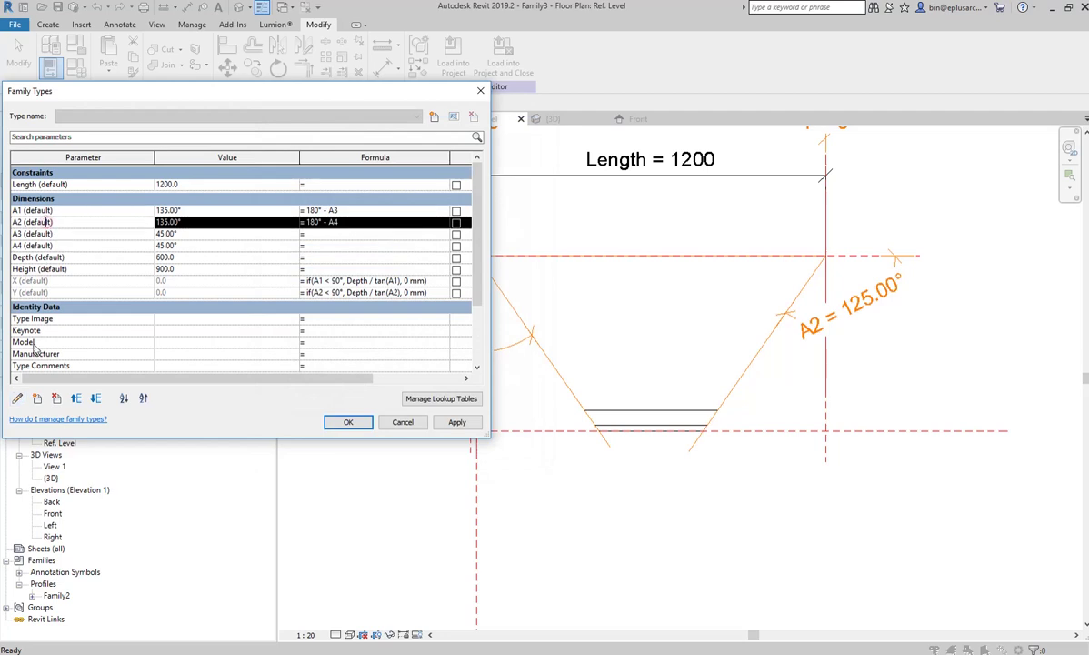
{"action": "left_click", "coordinate": [17, 397]}
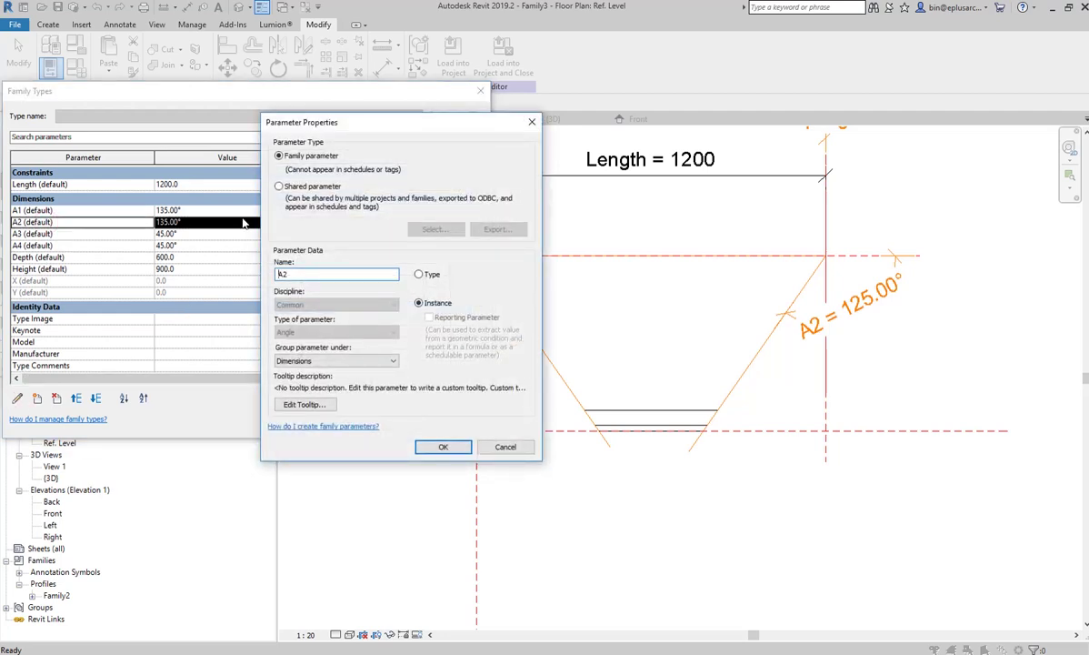
{"action": "key", "text": "Escape"}
{"action": "left_click", "coordinate": [213, 212]}
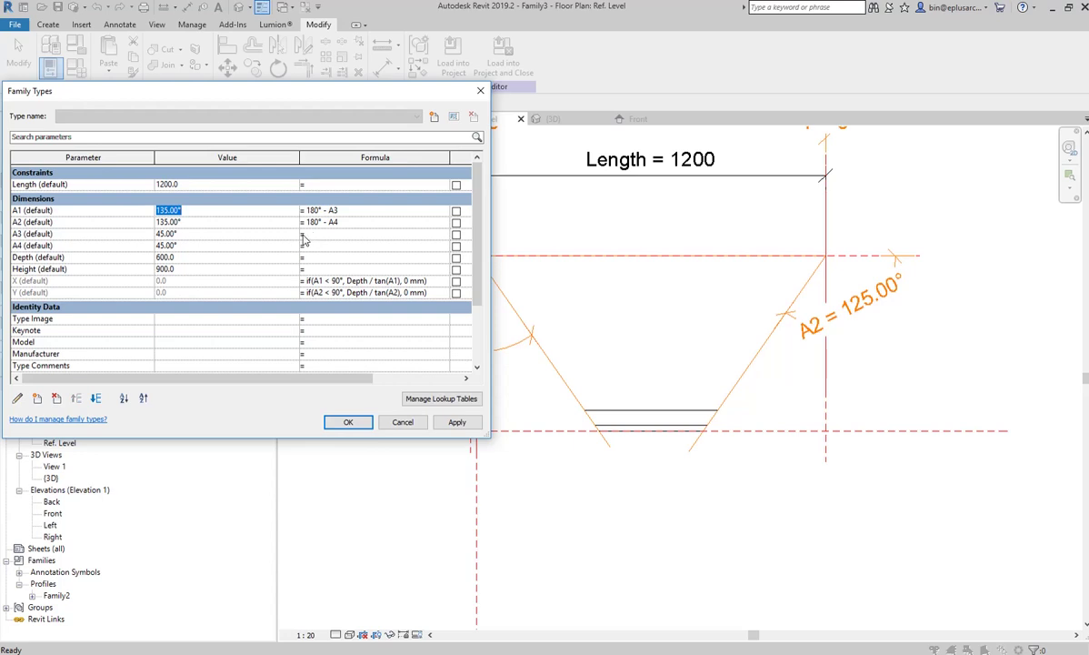
Set A3 and A4 to 60° and apply
{"action": "left_click", "coordinate": [236, 222]}
{"action": "left_click", "coordinate": [262, 218]}
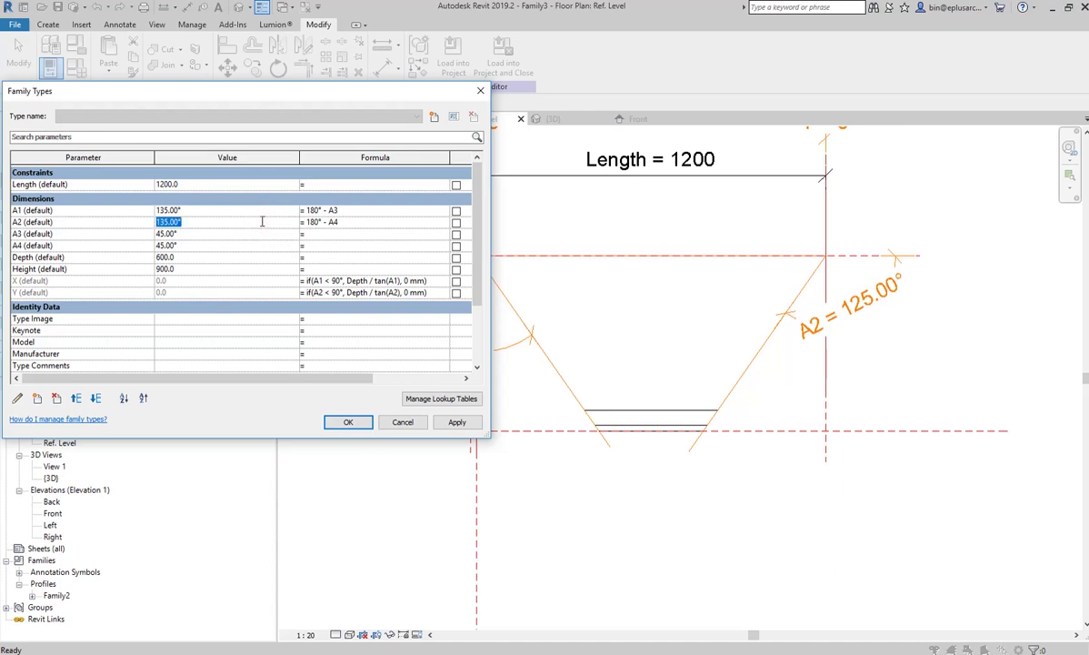
{"action": "left_click", "coordinate": [257, 234]}
{"action": "type", "text": "0"}
{"action": "left_click", "coordinate": [233, 246]}
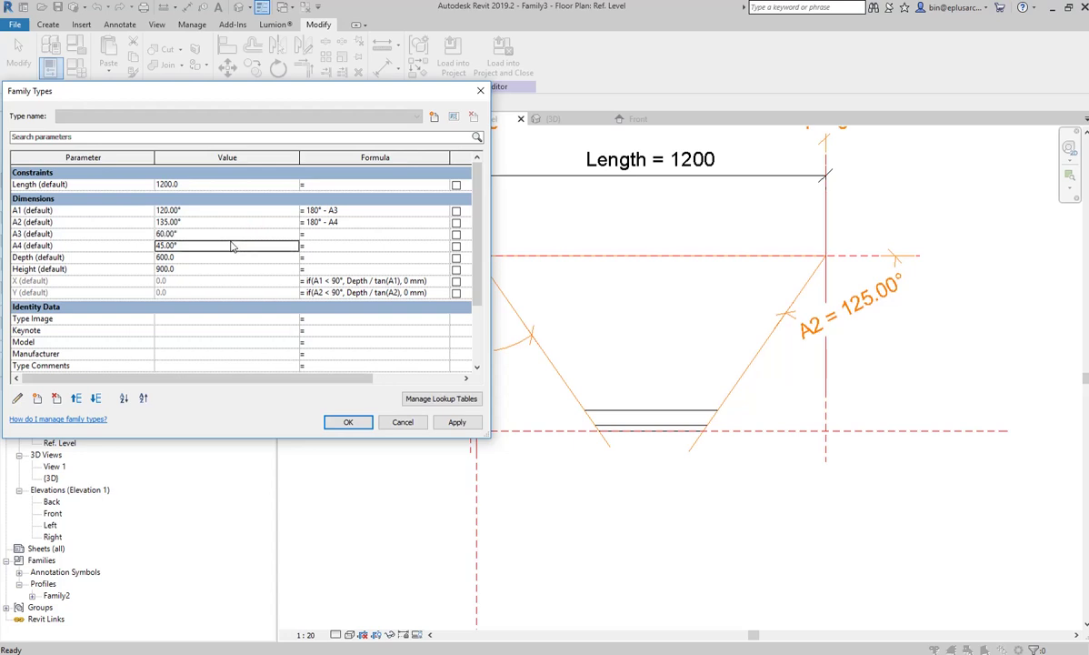
{"action": "type", "text": "60"}
{"action": "left_click", "coordinate": [244, 220]}
{"action": "left_click", "coordinate": [456, 422]}
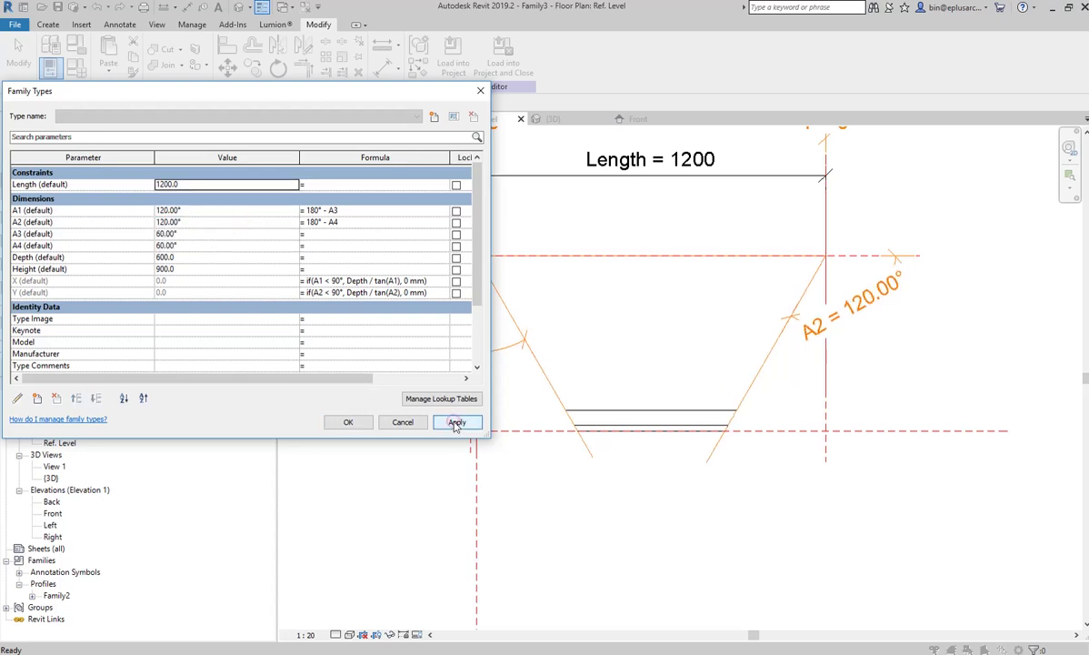
Try the end angle at 90° and apply
{"action": "left_click", "coordinate": [200, 238]}
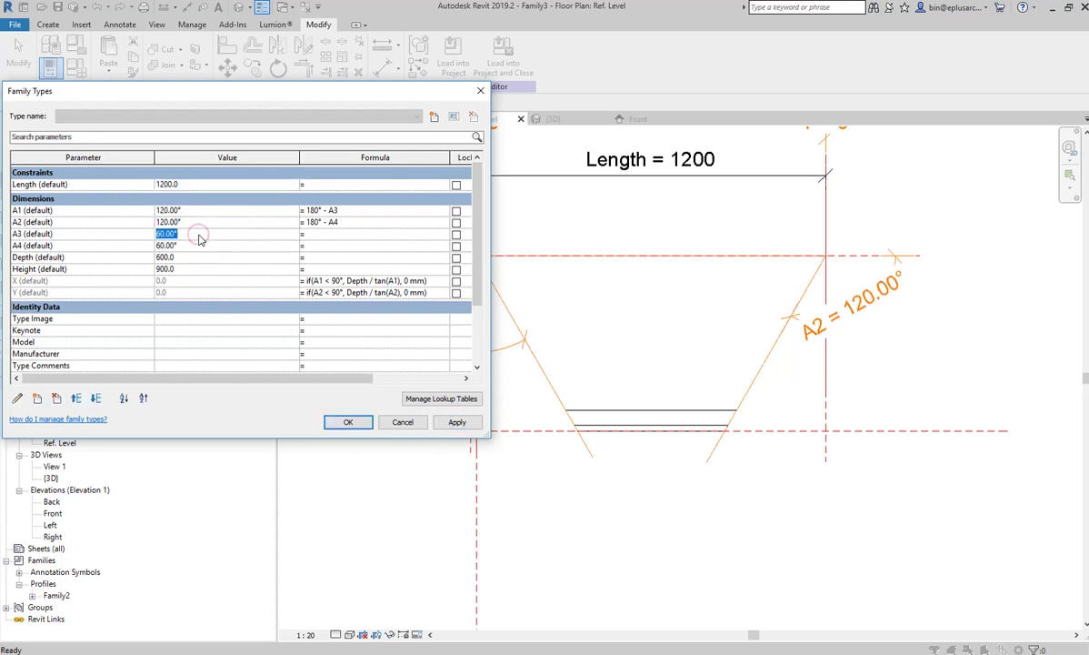
{"action": "type", "text": "90"}
{"action": "left_click", "coordinate": [200, 245]}
{"action": "type", "text": "90"}
{"action": "left_click", "coordinate": [457, 423]}
Set A3 and A4 to 120°, apply, and accept the Family Types changes
{"action": "left_click", "coordinate": [201, 234]}
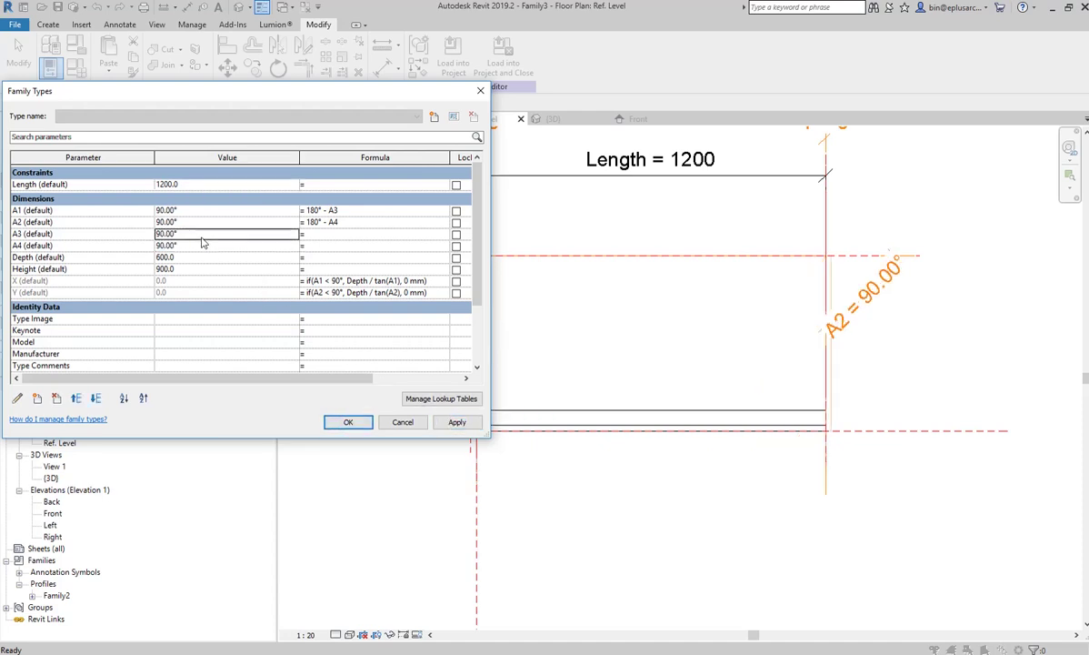
{"action": "type", "text": "120"}
{"action": "left_click", "coordinate": [202, 246]}
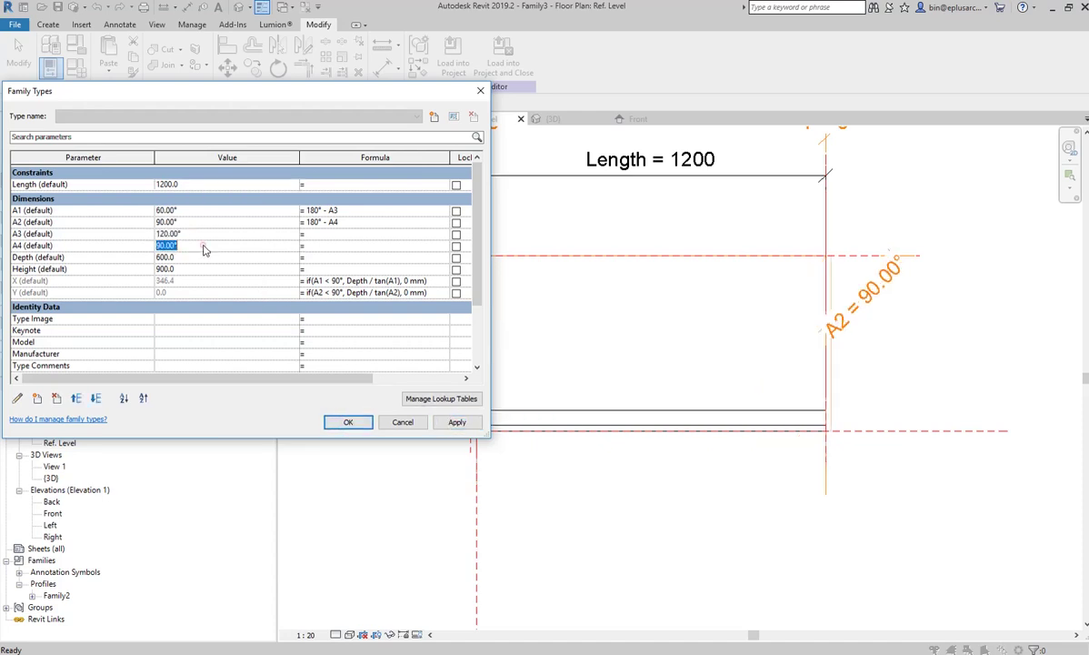
{"action": "type", "text": "0"}
{"action": "left_click", "coordinate": [204, 257]}
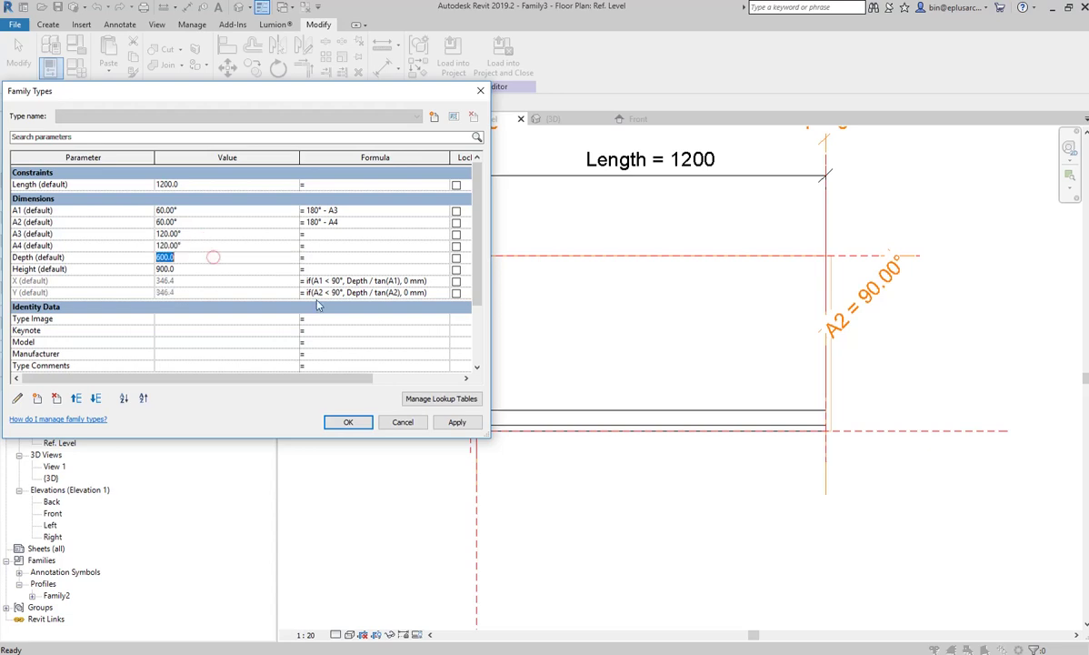
{"action": "left_click", "coordinate": [457, 422]}
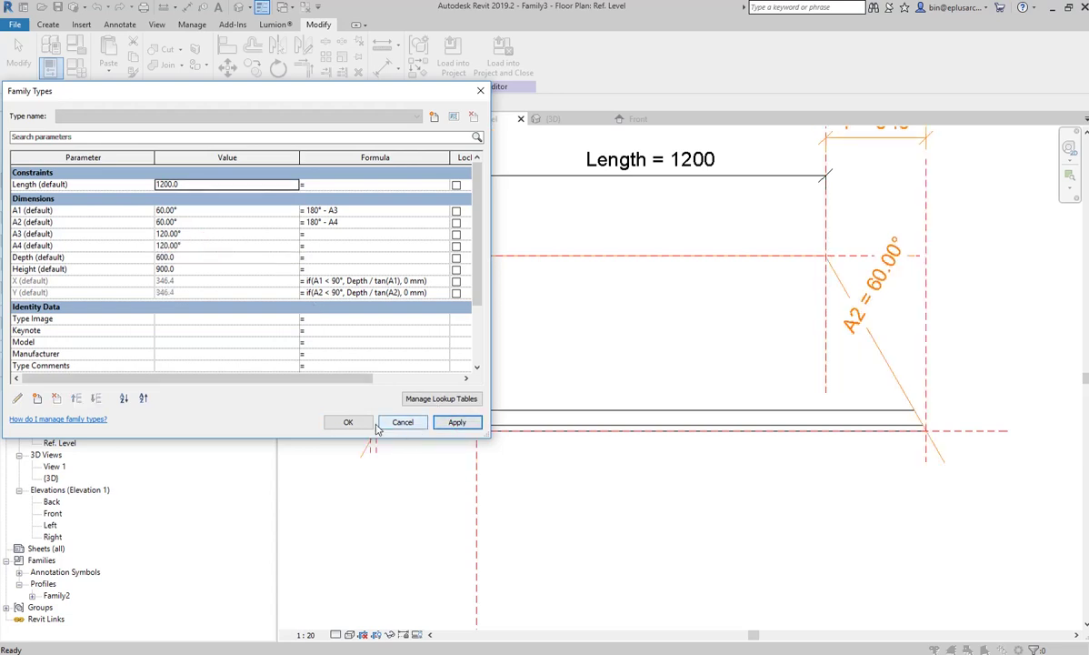
{"action": "left_click", "coordinate": [347, 422]}
Reload Family3 into Project6, overwriting the existing version and its parameter values
{"action": "scroll", "coordinate": [520, 315], "scroll_direction": "down", "scroll_amount": 2}
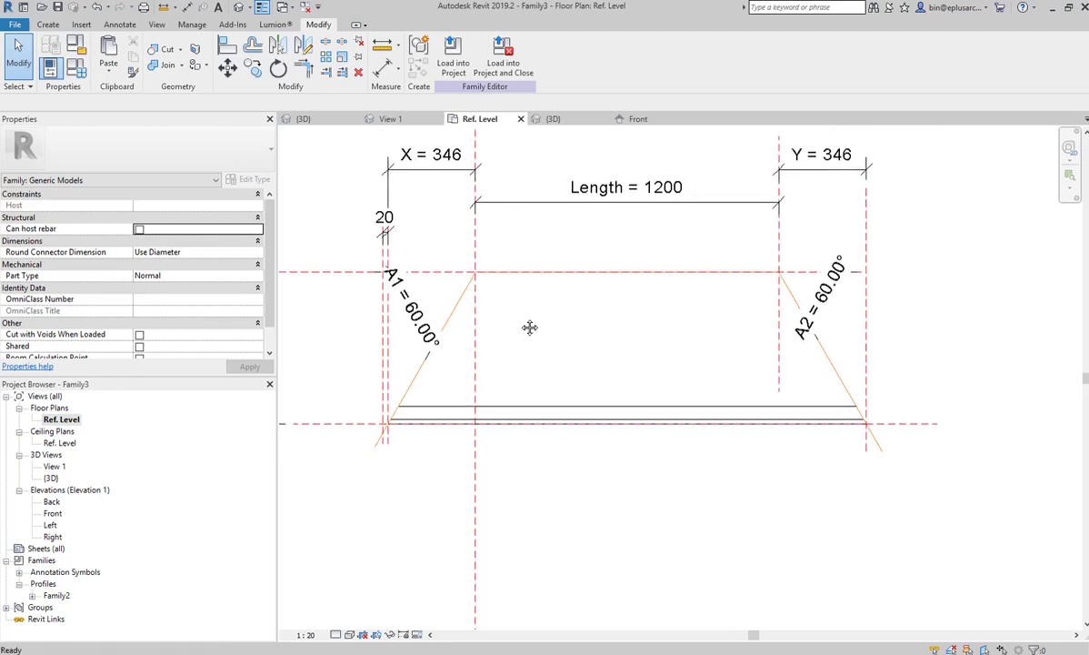
{"action": "mouse_move", "coordinate": [530, 325]}
{"action": "middle_mouse_down"}
{"action": "mouse_move", "coordinate": [567, 342]}
{"action": "mouse_move", "coordinate": [566, 334]}
{"action": "middle_mouse_up"}
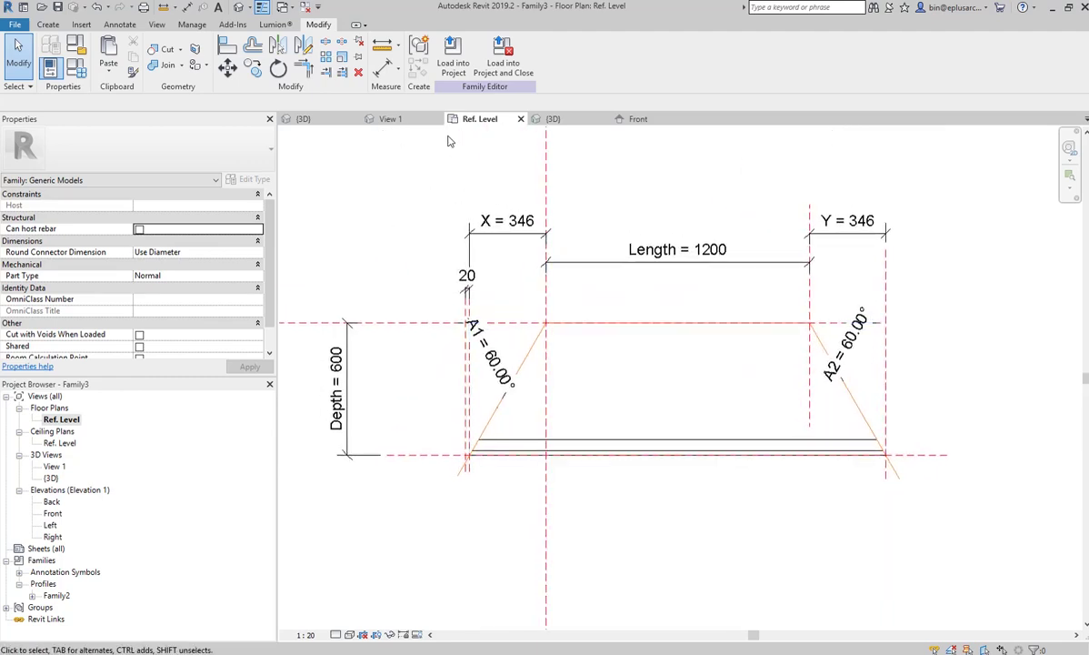
{"action": "left_click", "coordinate": [283, 7]}
{"action": "left_click", "coordinate": [492, 60]}
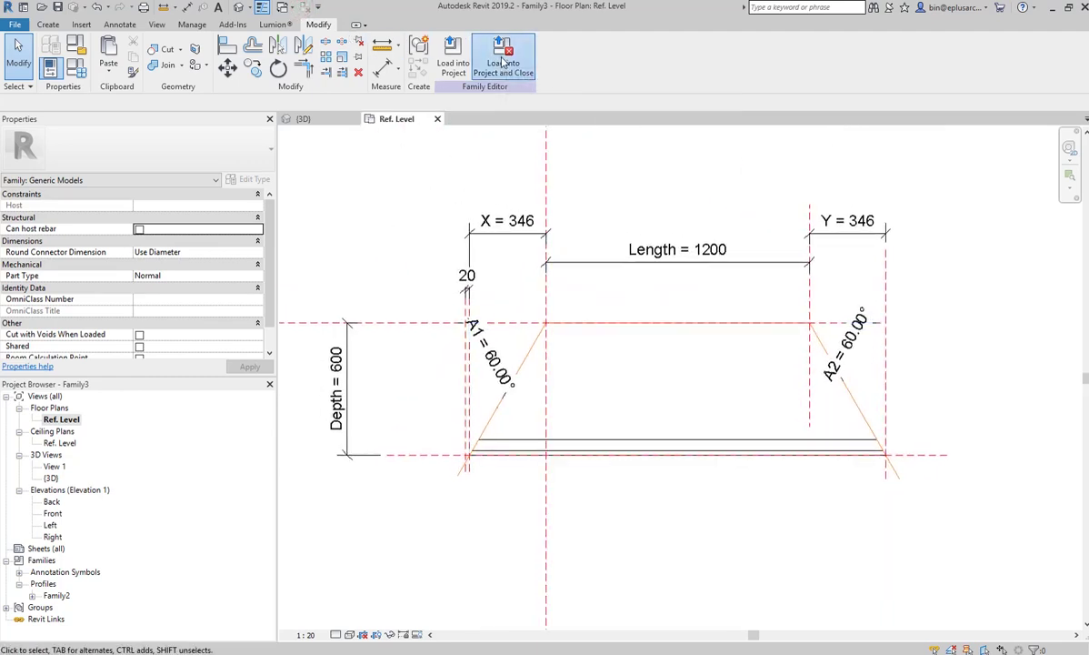
{"action": "left_click", "coordinate": [475, 405]}
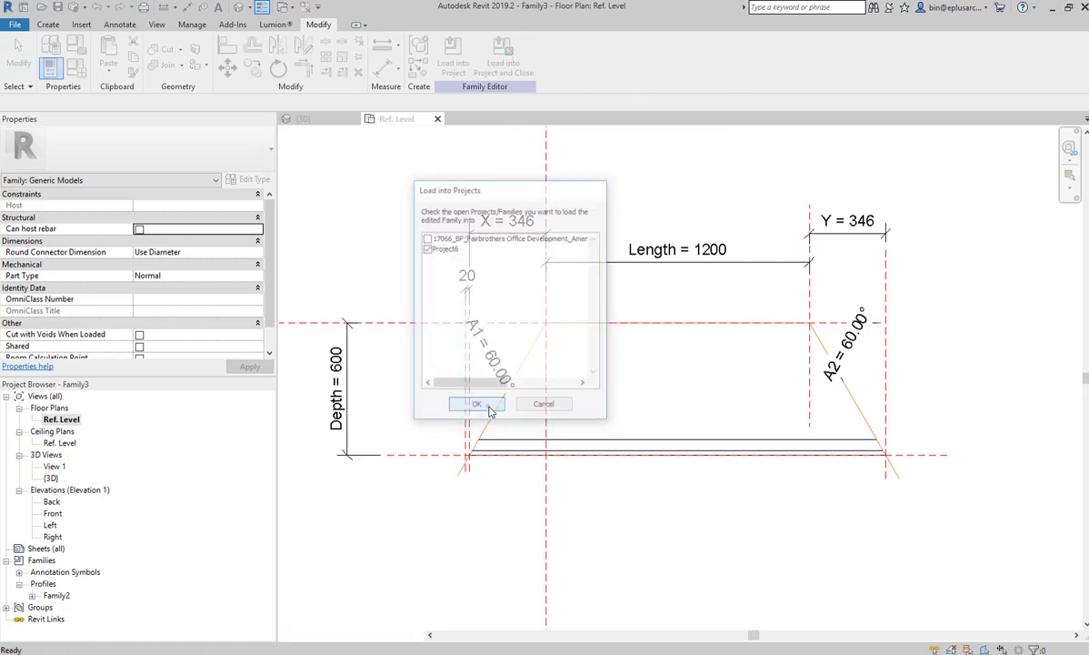
{"action": "left_click", "coordinate": [574, 335]}
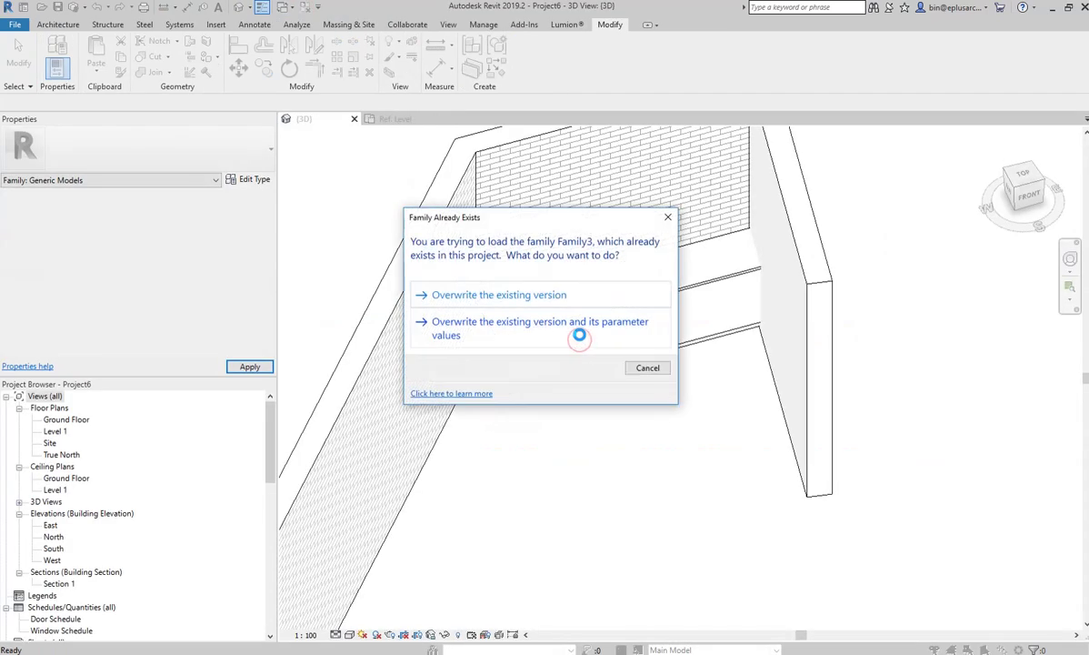
{"action": "left_click", "coordinate": [541, 303]}
Set the placed test bench's A3 angle to 90 in Properties
{"action": "scroll", "coordinate": [540, 295], "scroll_direction": "down", "scroll_amount": 2}
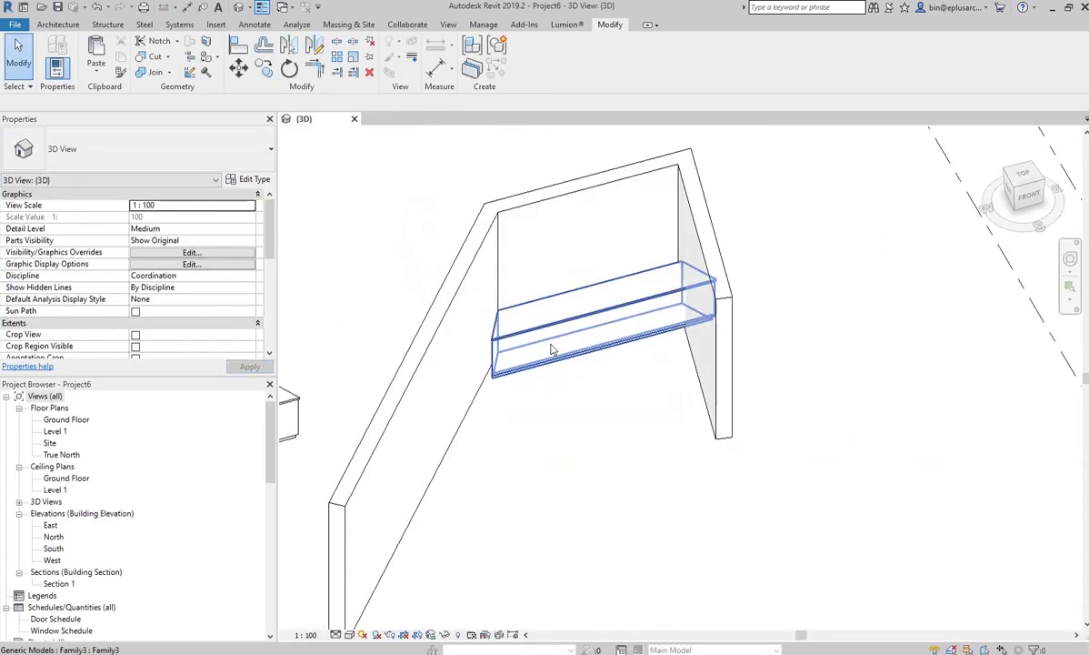
{"action": "mouse_move", "coordinate": [641, 346]}
{"action": "middle_mouse_down", "text": "shift"}
{"action": "mouse_move", "coordinate": [661, 285]}
{"action": "mouse_move", "coordinate": [282, 335]}
{"action": "middle_mouse_up", "text": "shift"}
{"action": "scroll", "coordinate": [661, 284], "scroll_direction": "up", "scroll_amount": 2}
{"action": "left_click", "coordinate": [661, 285]}
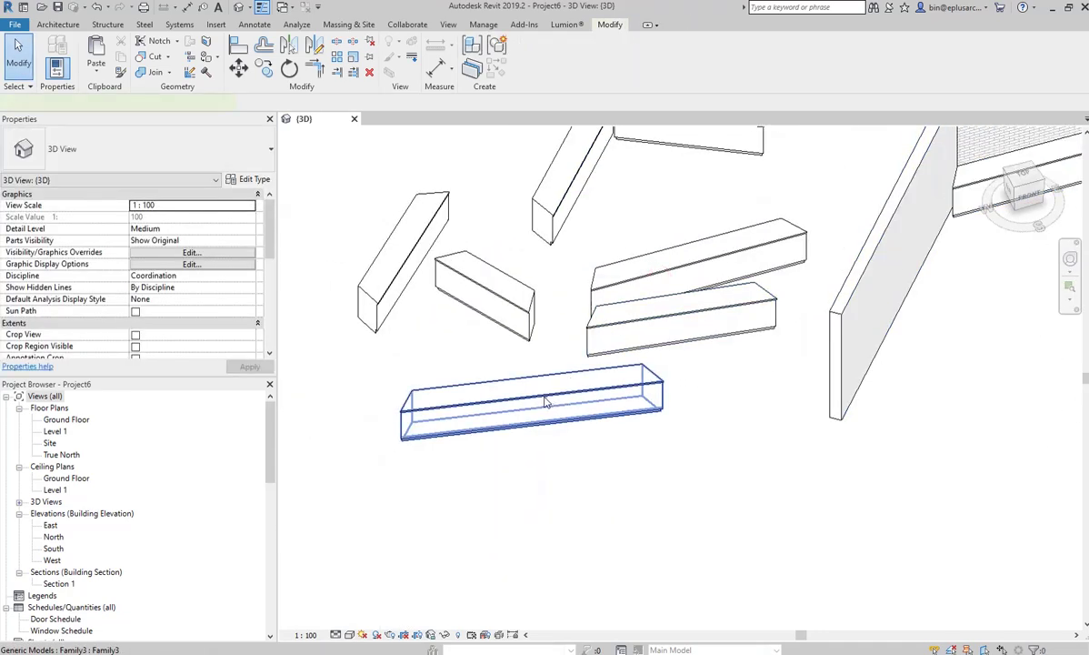
{"action": "left_click", "coordinate": [182, 274]}
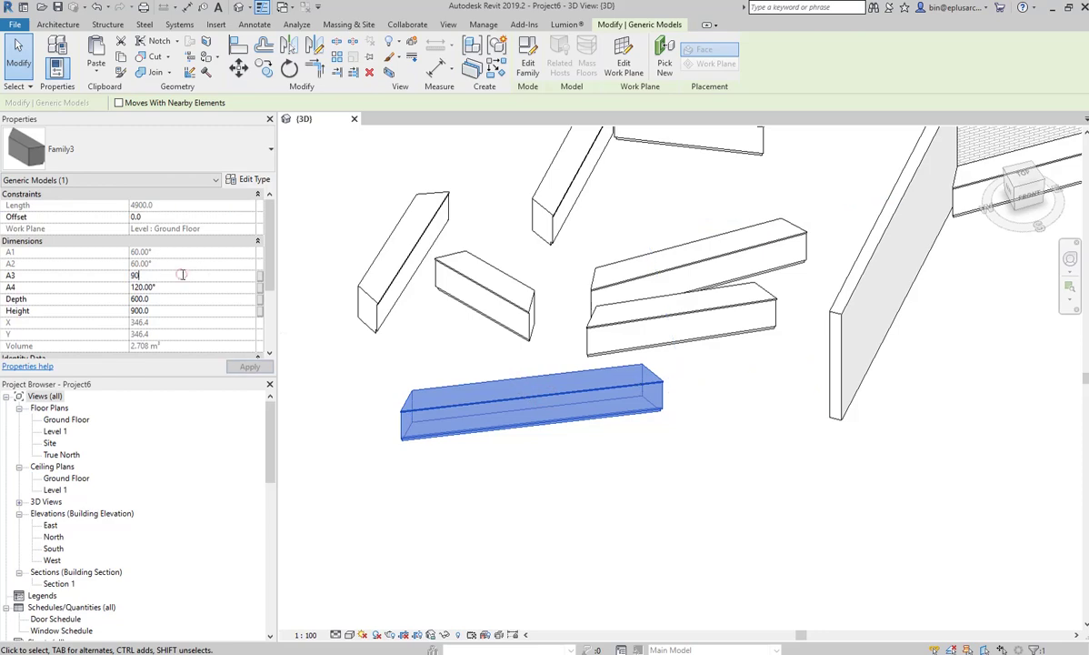
{"action": "type", "text": "90"}
{"action": "key", "text": "Return"}
{"action": "left_click", "coordinate": [652, 505]}
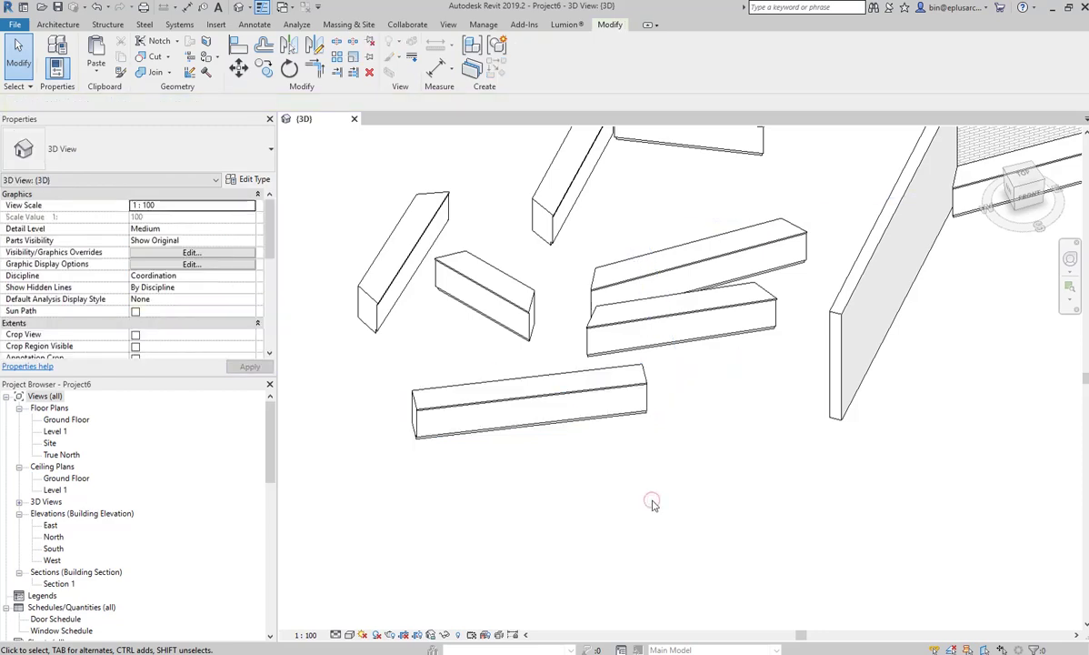
{"action": "left_click", "coordinate": [553, 389]}
{"action": "left_click", "coordinate": [619, 494]}
{"action": "middle_click_drag", "start_coordinate": [938, 378], "coordinate": [614, 440]}
Add angular dimensions of 131.00° and 79.00° between the brick walls
{"action": "key", "text": "d"}
{"action": "key", "text": "i"}
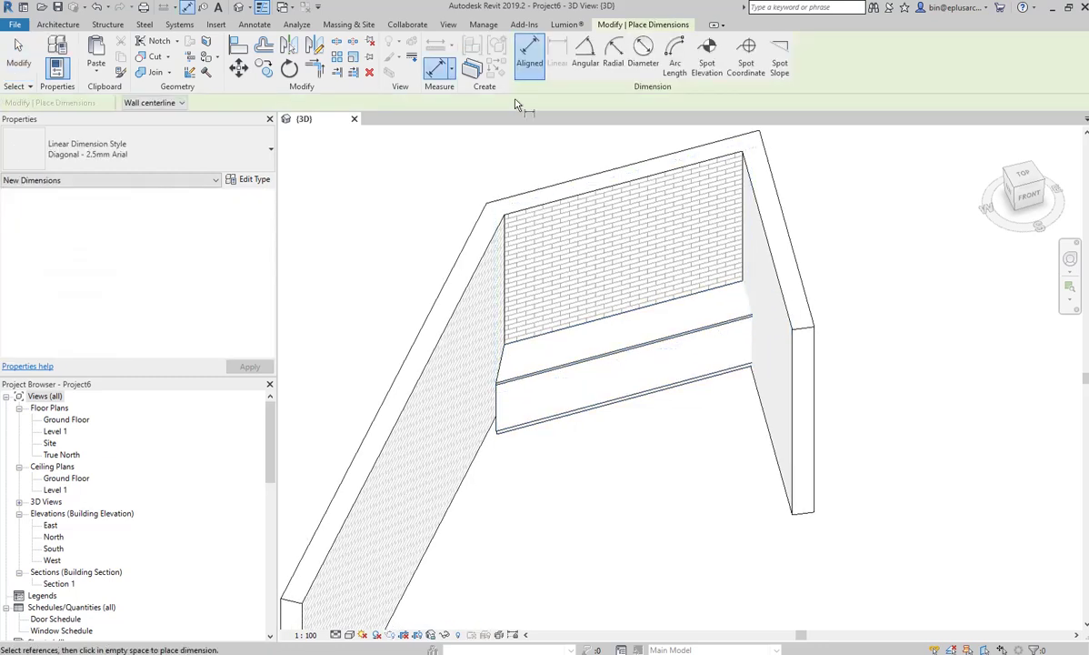
{"action": "left_click", "coordinate": [584, 55]}
{"action": "left_click", "coordinate": [482, 363]}
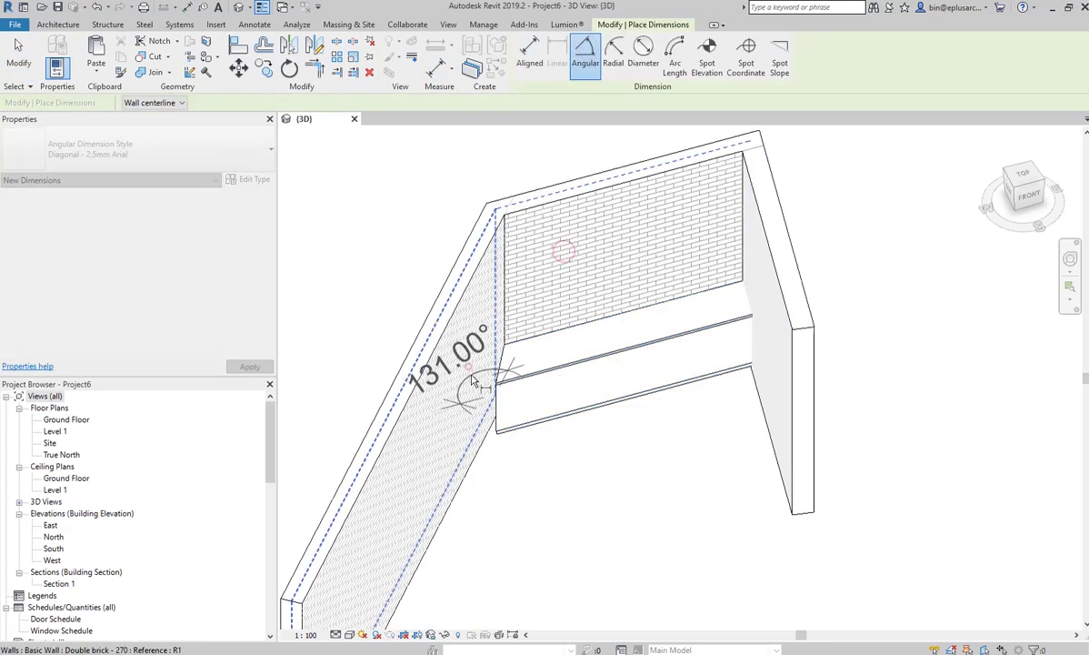
{"action": "scroll", "coordinate": [474, 418], "scroll_direction": "down", "scroll_amount": 3}
{"action": "left_click", "coordinate": [520, 444]}
{"action": "left_click", "coordinate": [639, 337]}
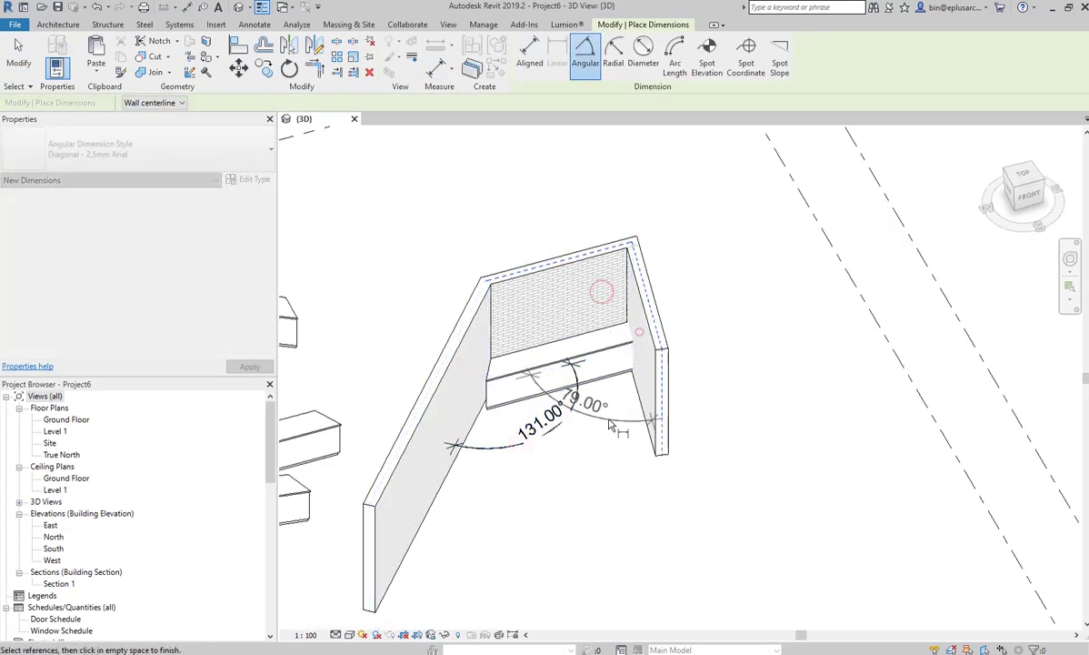
{"action": "left_click", "coordinate": [563, 273]}
{"action": "left_click", "coordinate": [582, 396]}
{"action": "scroll", "coordinate": [582, 396], "scroll_direction": "up", "scroll_amount": 2}
{"action": "key", "text": "Escape"}
{"action": "key", "text": "Escape"}
Set the bench's A3 angle to 131° in Properties, keeping A4 at 79°
{"action": "left_click", "coordinate": [602, 348]}
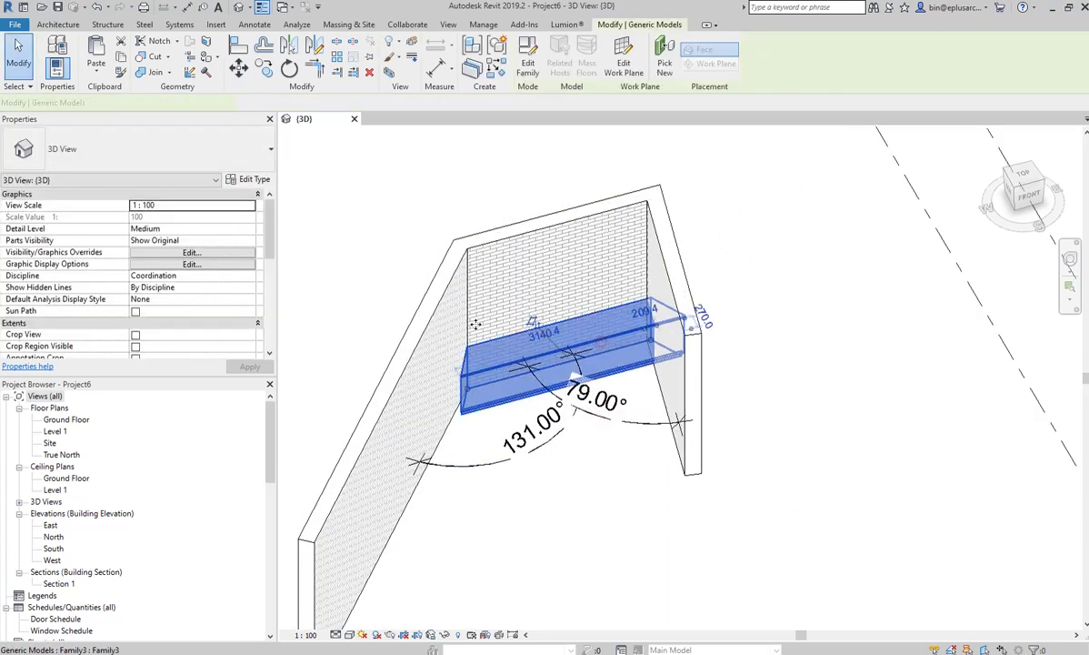
{"action": "left_click", "coordinate": [177, 275]}
{"action": "type", "text": "131"}
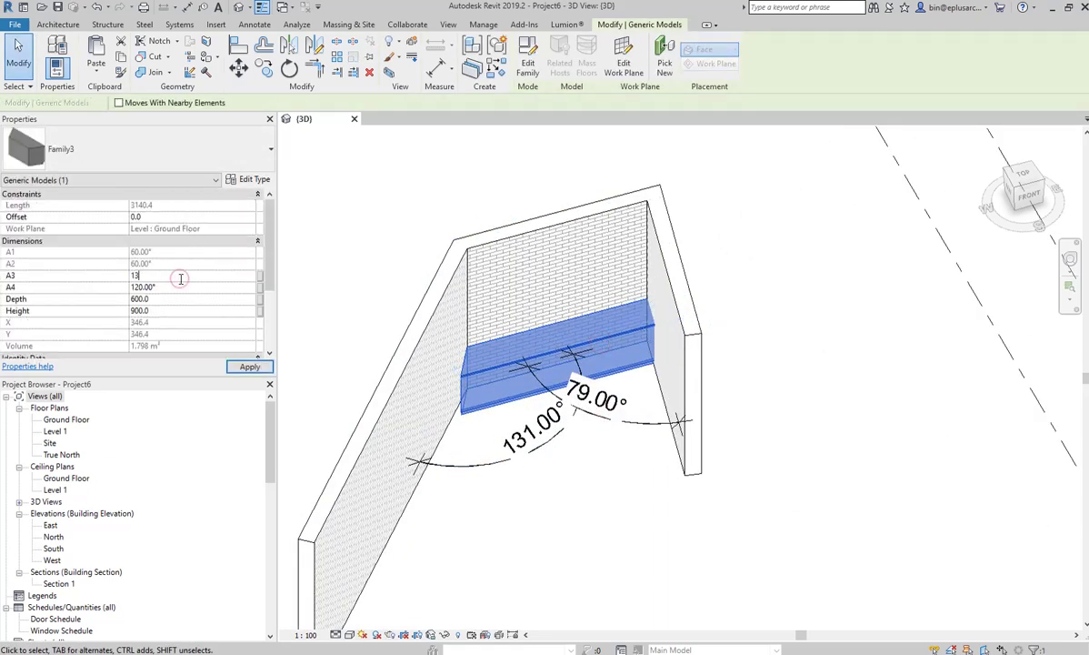
{"action": "left_click", "coordinate": [181, 288]}
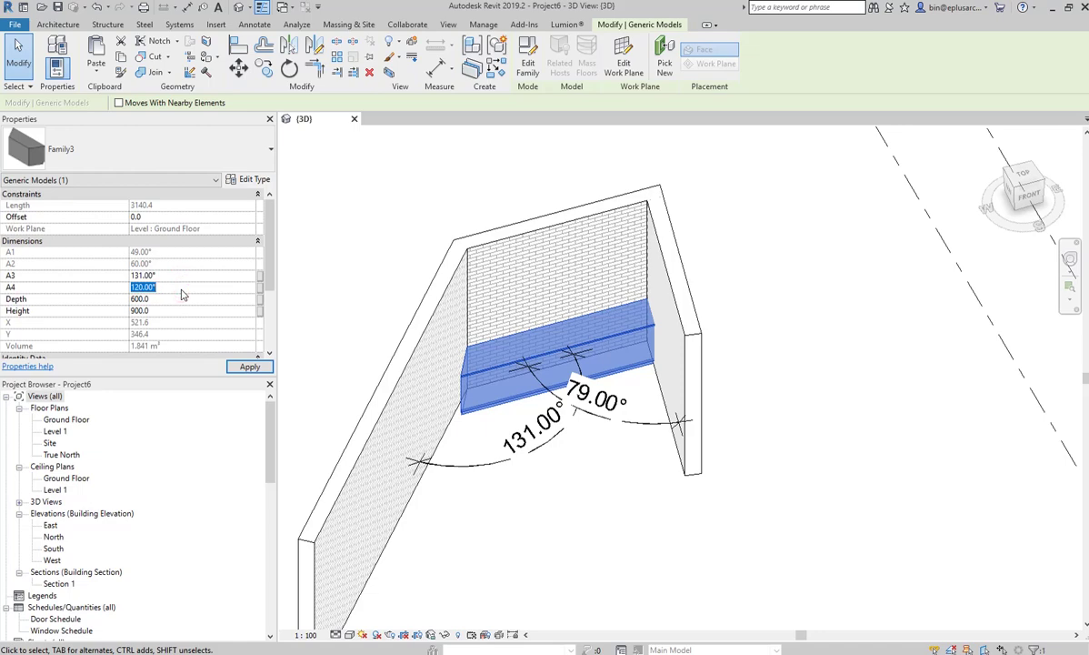
{"action": "type", "text": "79"}
{"action": "key", "text": "Return"}
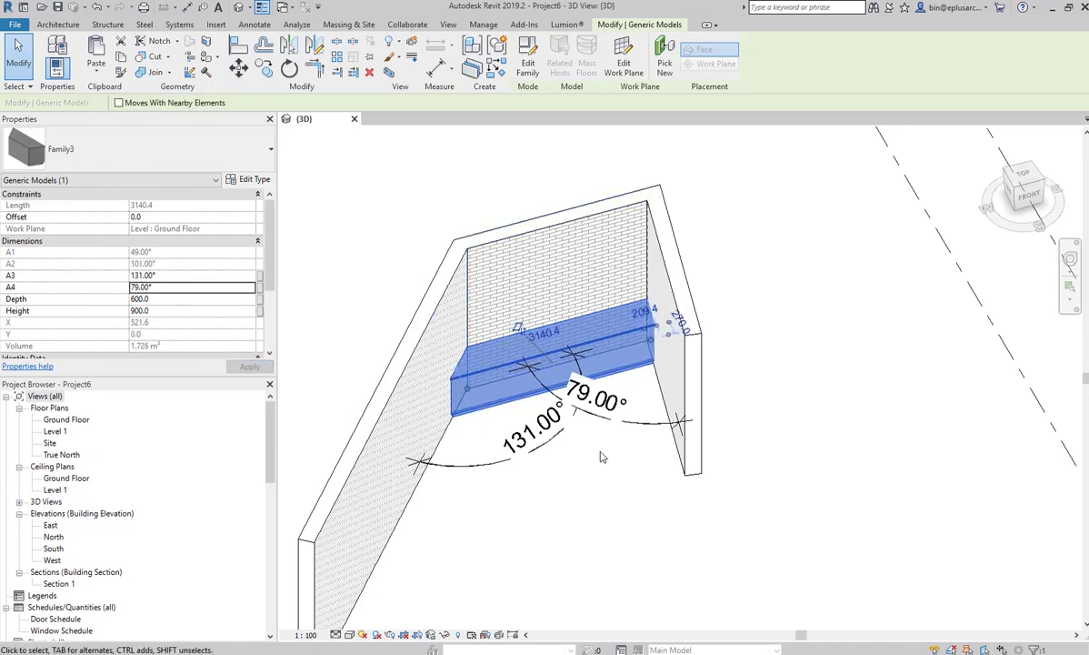
{"action": "scroll", "coordinate": [657, 335], "scroll_direction": "up", "scroll_amount": 2}
{"action": "key", "text": "Escape"}
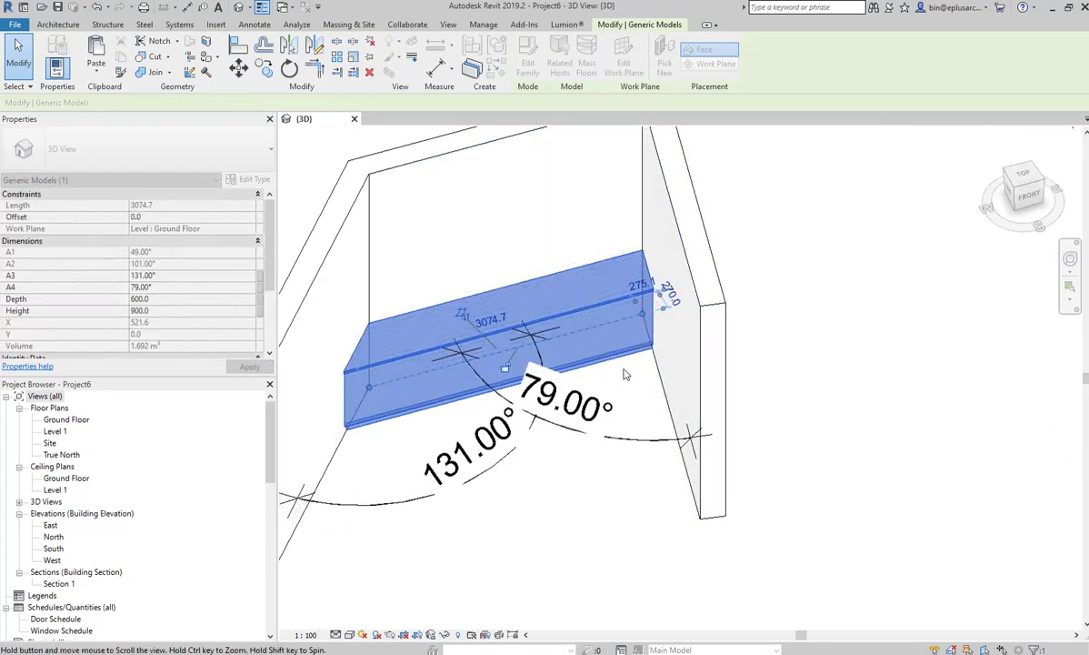
Orbit around the bench and inspect the right-hand brick wall
{"action": "left_click", "coordinate": [597, 356]}
{"action": "mouse_move", "coordinate": [598, 356]}
{"action": "middle_mouse_down", "text": "shift"}
{"action": "mouse_move", "coordinate": [380, 427]}
{"action": "mouse_move", "coordinate": [597, 450]}
{"action": "mouse_move", "coordinate": [591, 364]}
{"action": "mouse_move", "coordinate": [570, 323]}
{"action": "middle_mouse_up", "text": "shift"}
{"action": "scroll", "coordinate": [380, 427], "scroll_direction": "up", "scroll_amount": 3}
{"action": "scroll", "coordinate": [380, 427], "scroll_direction": "down", "scroll_amount": 4}
{"action": "left_click", "coordinate": [598, 450]}
{"action": "scroll", "coordinate": [592, 348], "scroll_direction": "up", "scroll_amount": 2}
{"action": "left_click", "coordinate": [591, 348]}
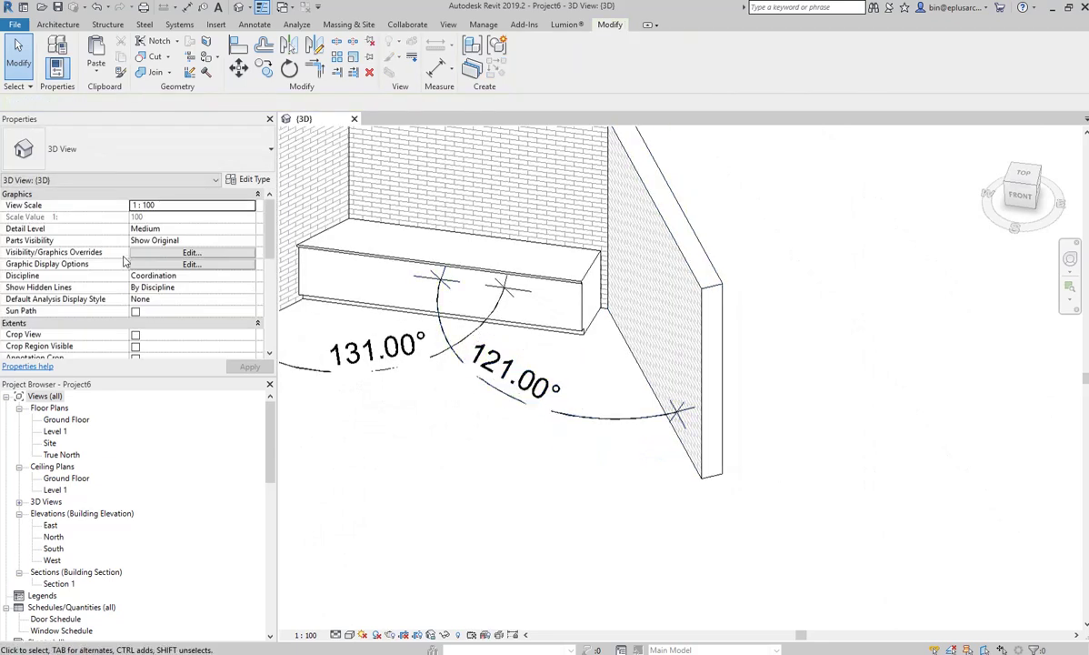
Set the bench's A4 angle to 121° and orbit to check the fit
{"action": "left_click", "coordinate": [530, 295]}
{"action": "left_click", "coordinate": [168, 286]}
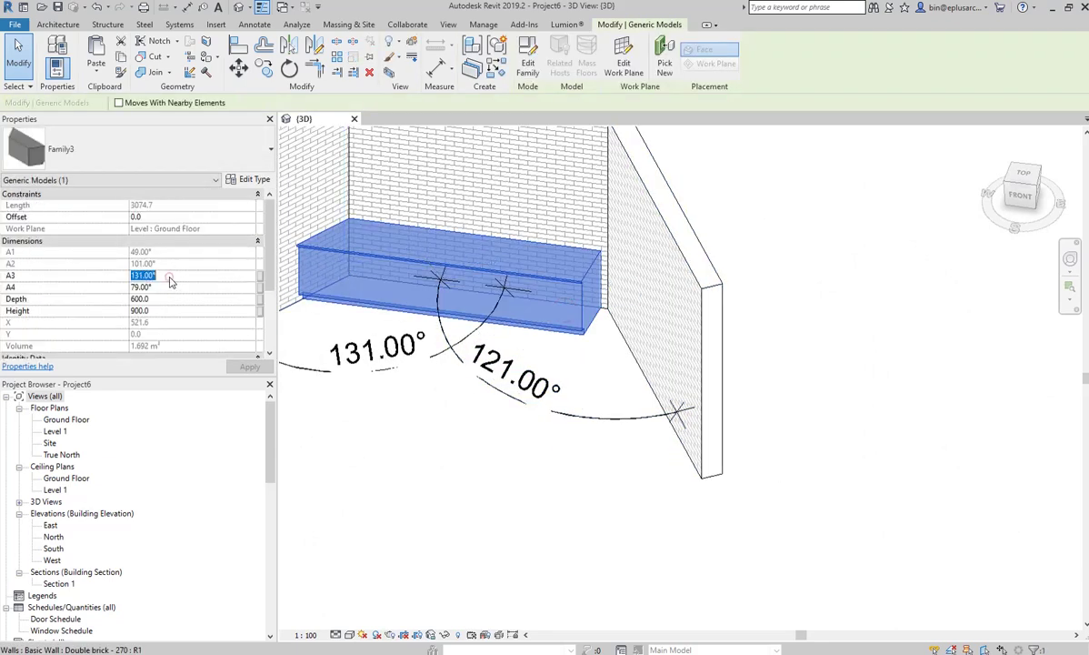
{"action": "type", "text": "121"}
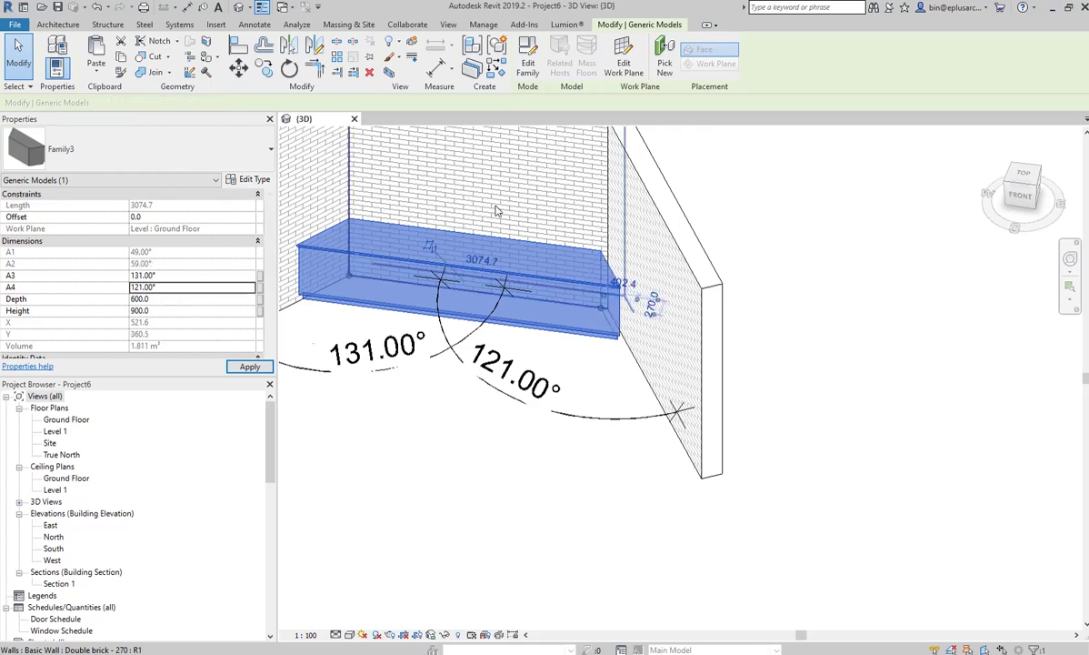
{"action": "key", "text": "Escape"}
{"action": "mouse_move", "coordinate": [590, 289]}
{"action": "middle_mouse_down", "text": "shift"}
{"action": "mouse_move", "coordinate": [600, 351]}
{"action": "mouse_move", "coordinate": [714, 389]}
{"action": "middle_mouse_up", "text": "shift"}
{"action": "scroll", "coordinate": [633, 354], "scroll_direction": "up", "scroll_amount": 3}
{"action": "scroll", "coordinate": [632, 354], "scroll_direction": "up", "scroll_amount": 2}
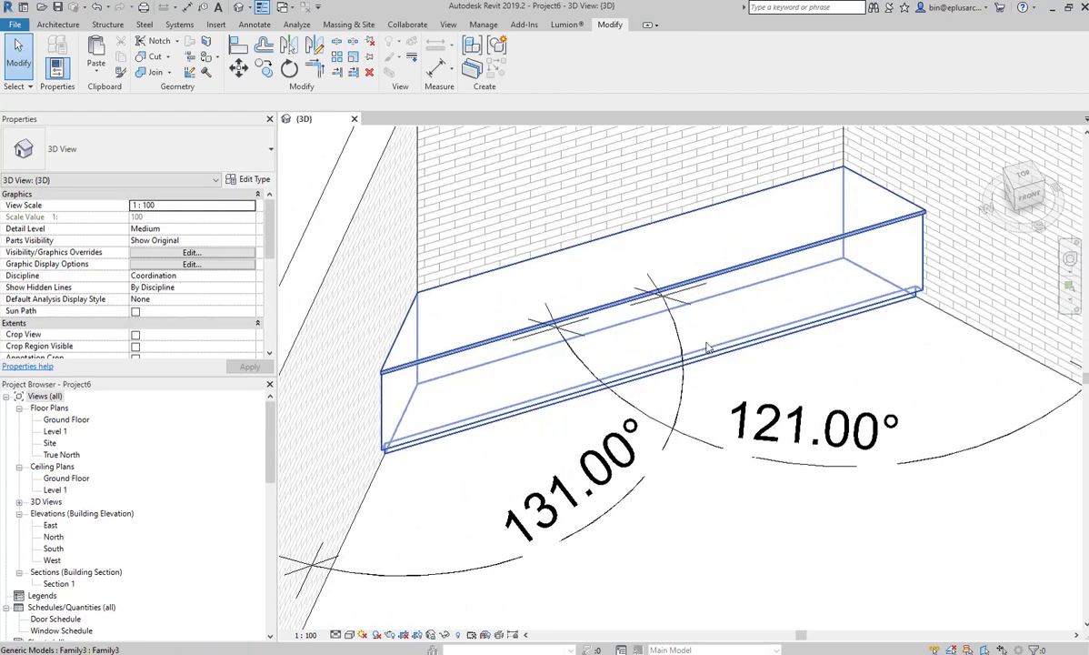